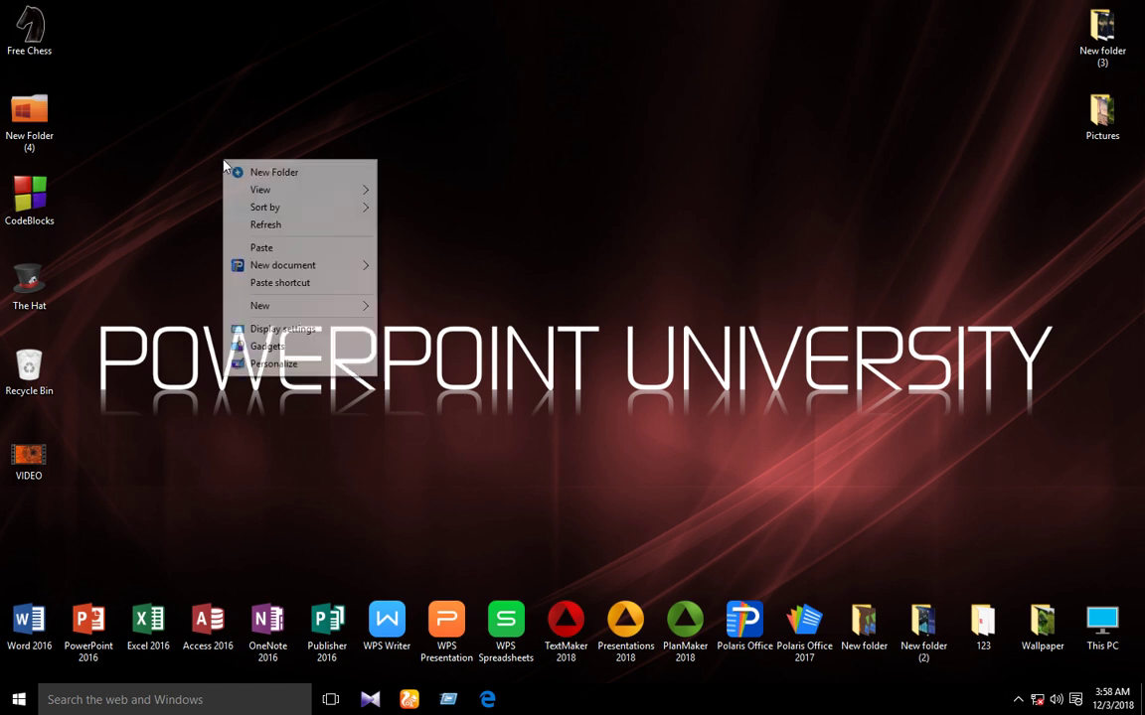
# - Launch PowerPoint 2016 from the desktop and start a blank presentation
pyautogui.click(299, 227)
pyautogui.doubleClick(89, 624)
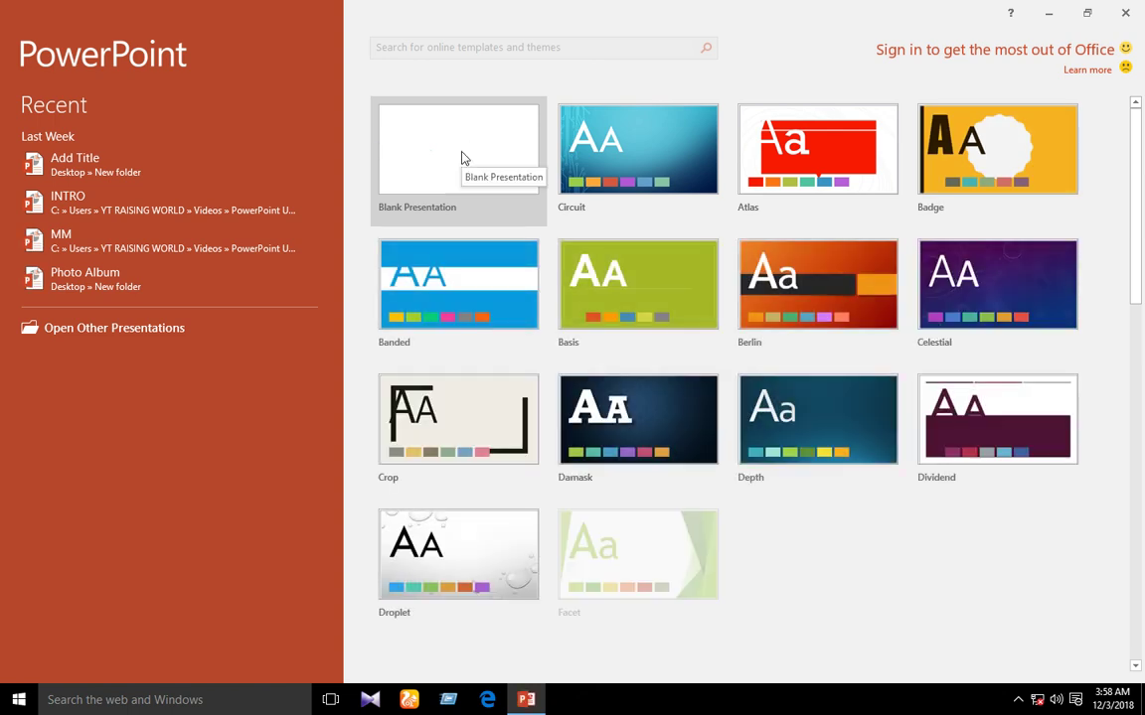
pyautogui.click(380, 147)
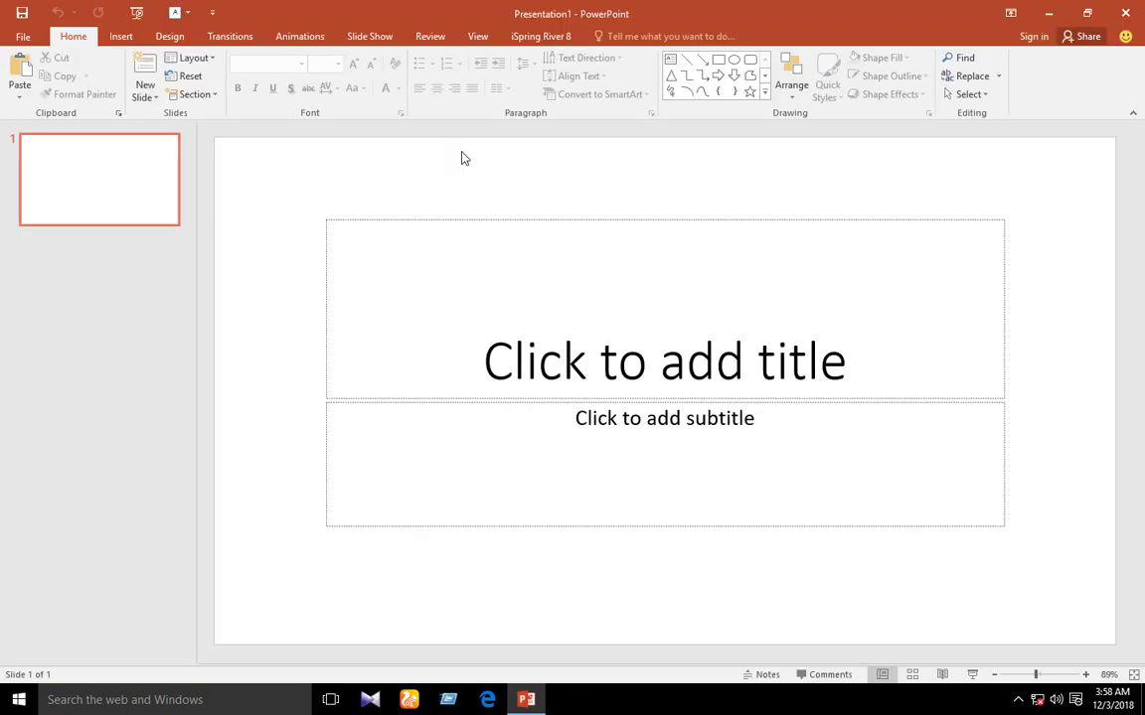
# - Change the slide's layout to Blank
pyautogui.rightClick(461, 157)
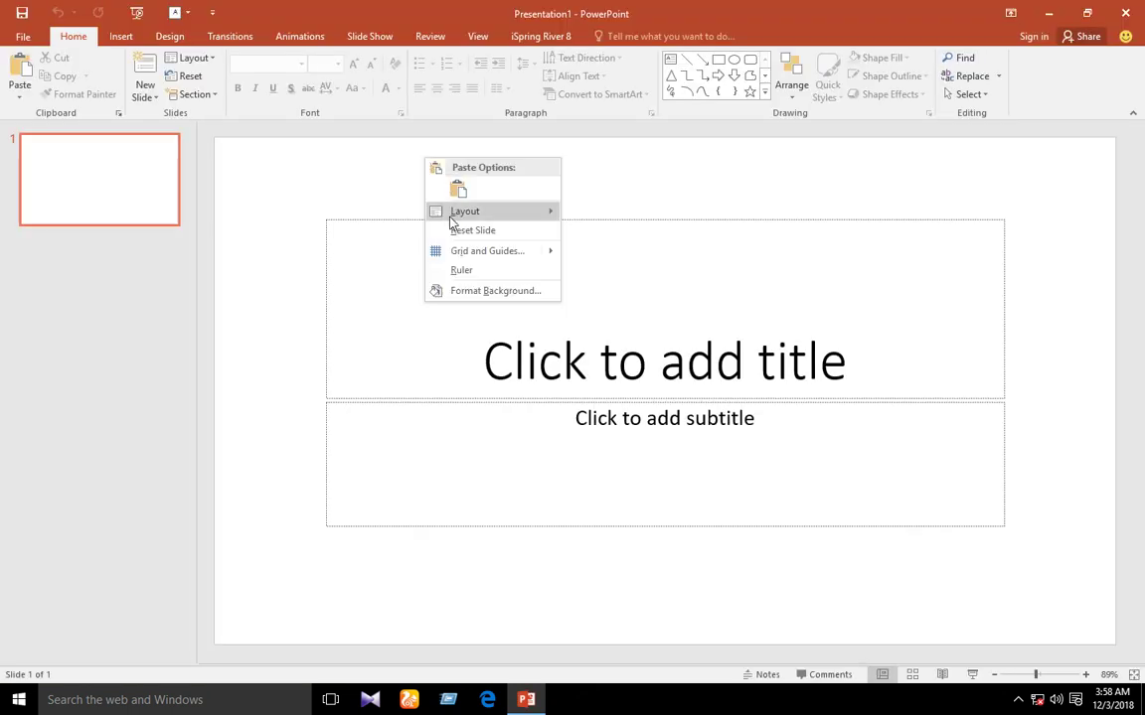
pyautogui.moveTo(466, 212)
pyautogui.click(610, 428)
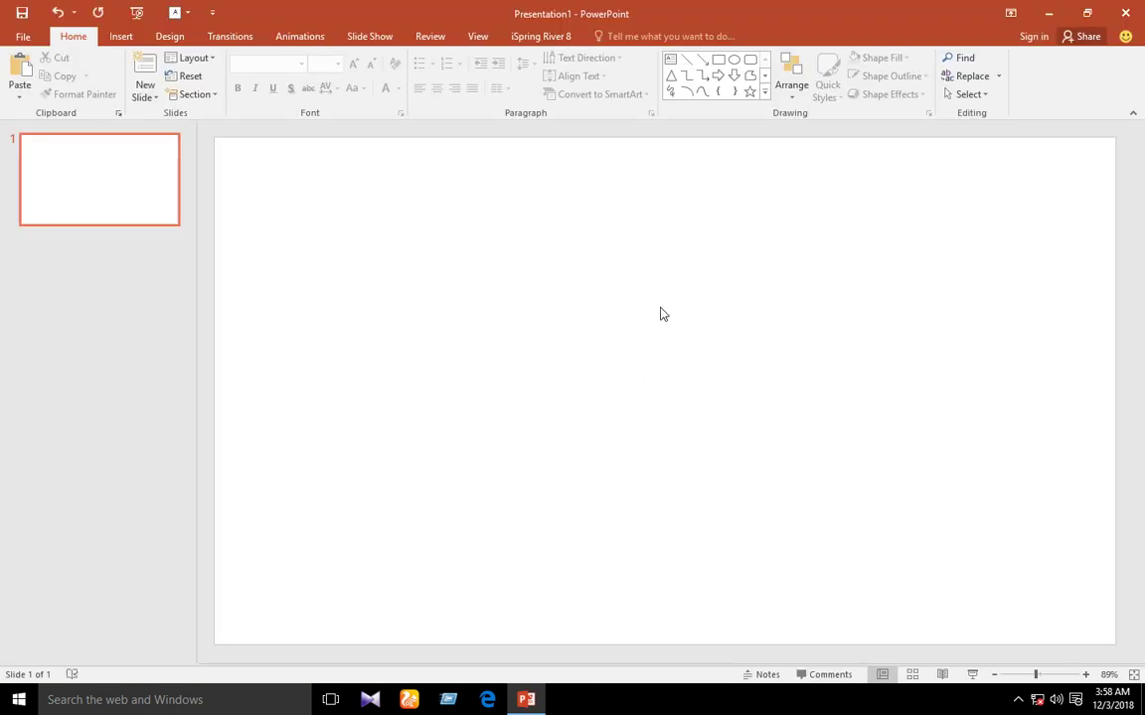
# - Draw a parallelogram across the upper middle of the slide
pyautogui.click(765, 94)
pyautogui.click(734, 194)
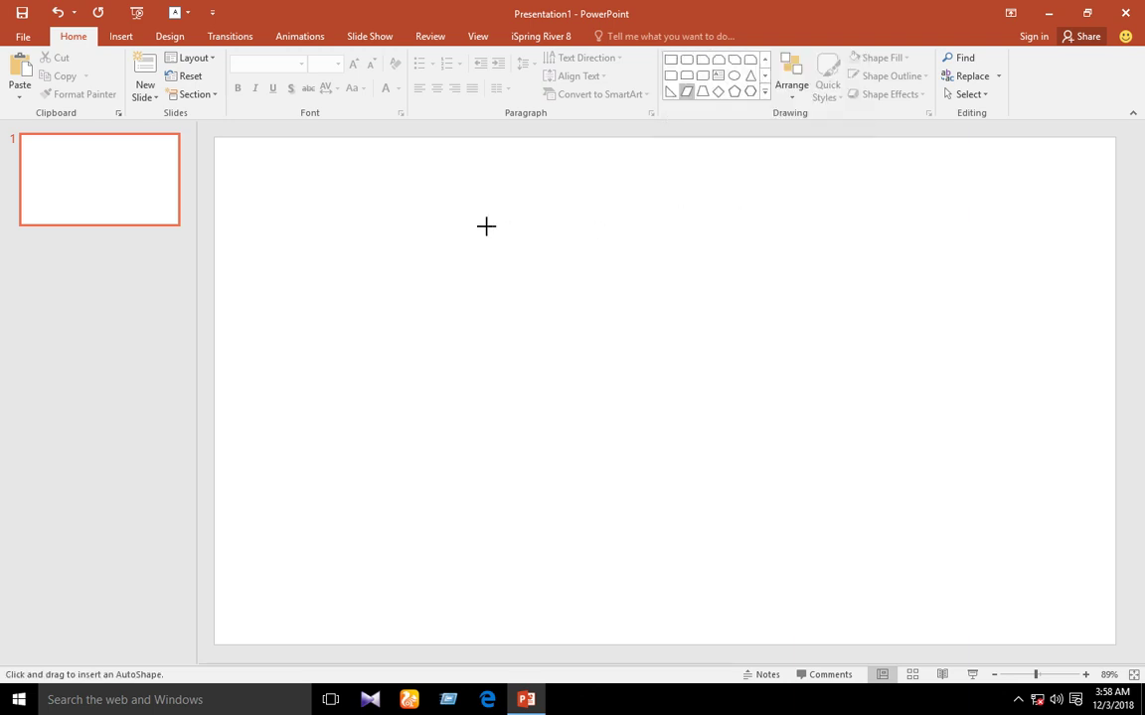
pyautogui.moveTo(486, 225); pyautogui.dragTo(878, 308)
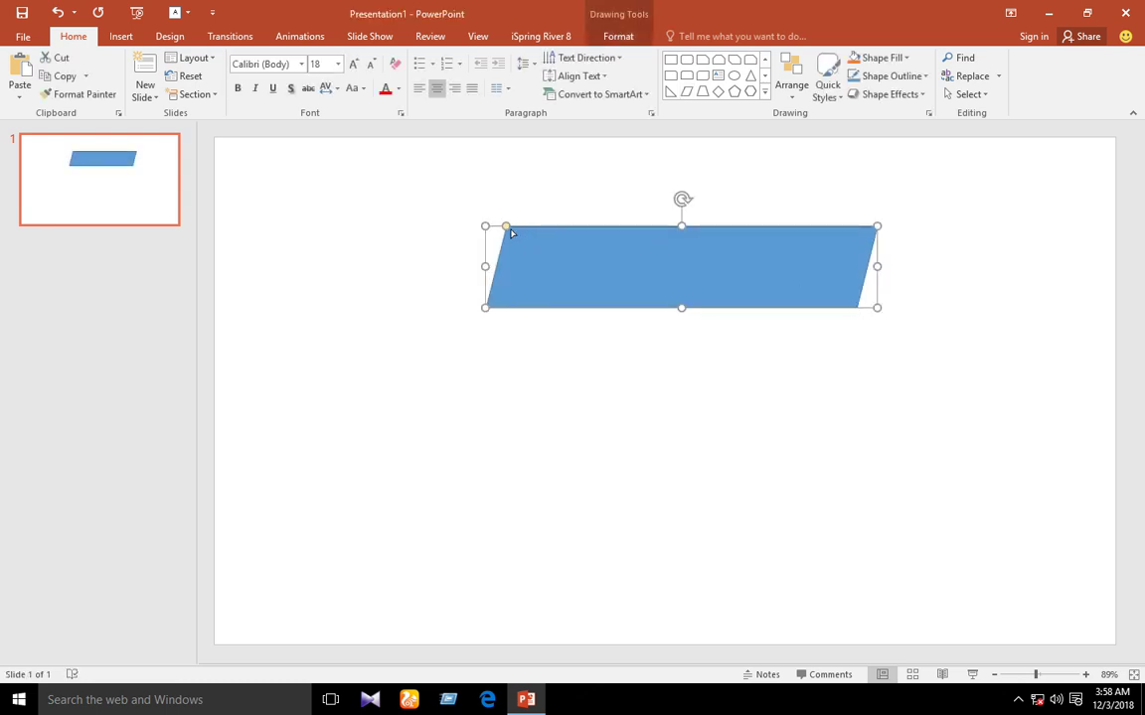
# - Increase the parallelogram's slant, make it shorter and stretch it wider to the left
pyautogui.moveTo(513, 233); pyautogui.dragTo(543, 240)
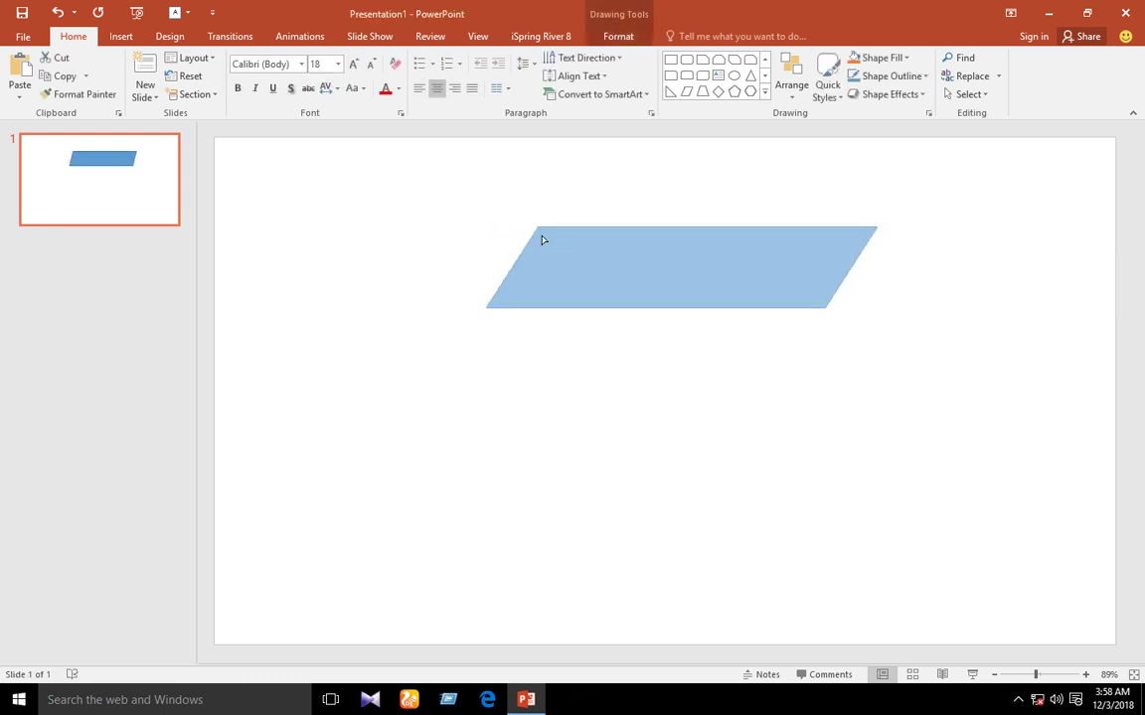
pyautogui.moveTo(541, 239); pyautogui.dragTo(532, 235)
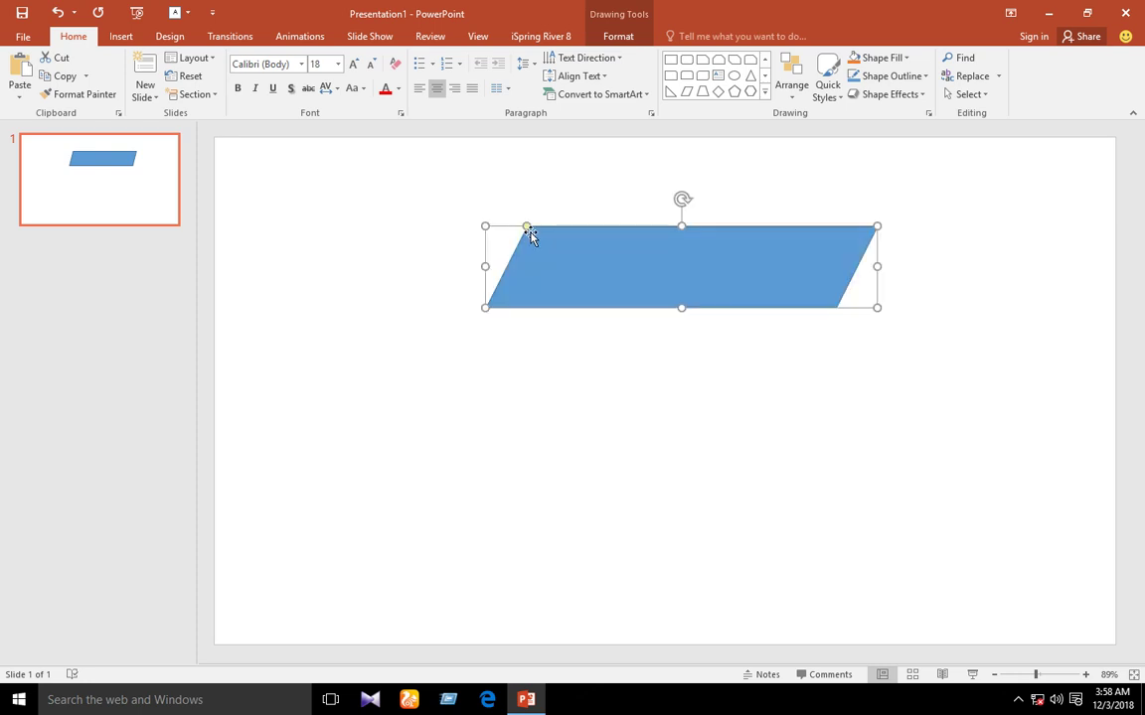
pyautogui.moveTo(677, 307); pyautogui.dragTo(681, 302)
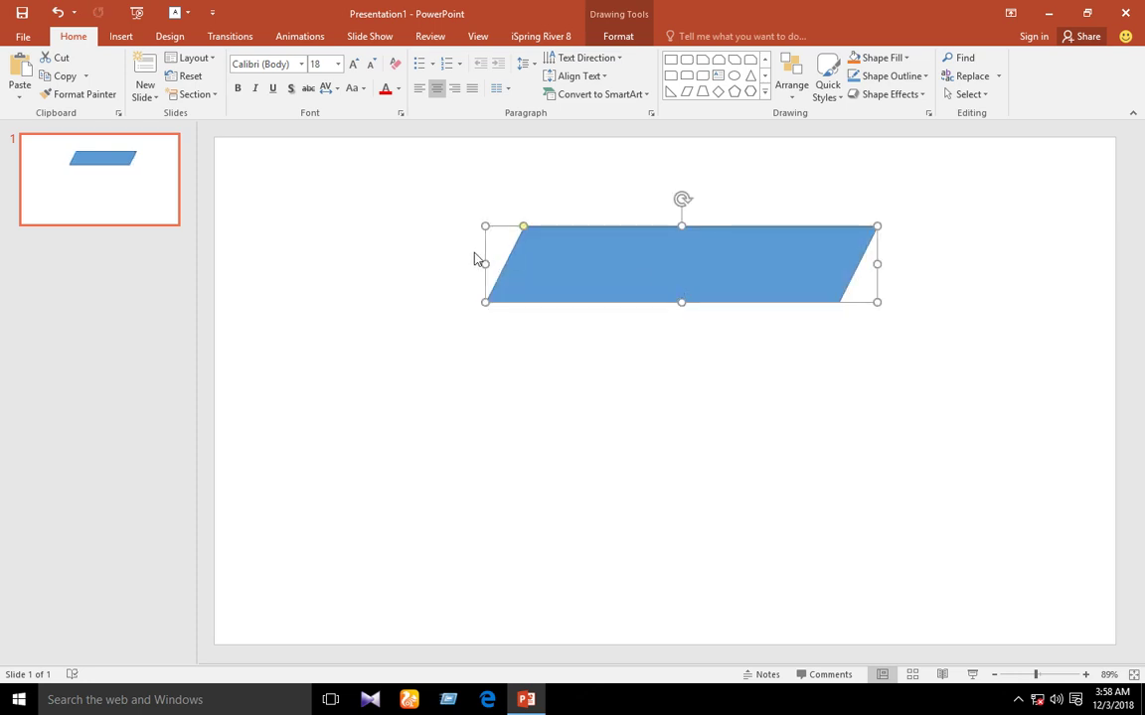
pyautogui.moveTo(474, 261); pyautogui.dragTo(442, 261)
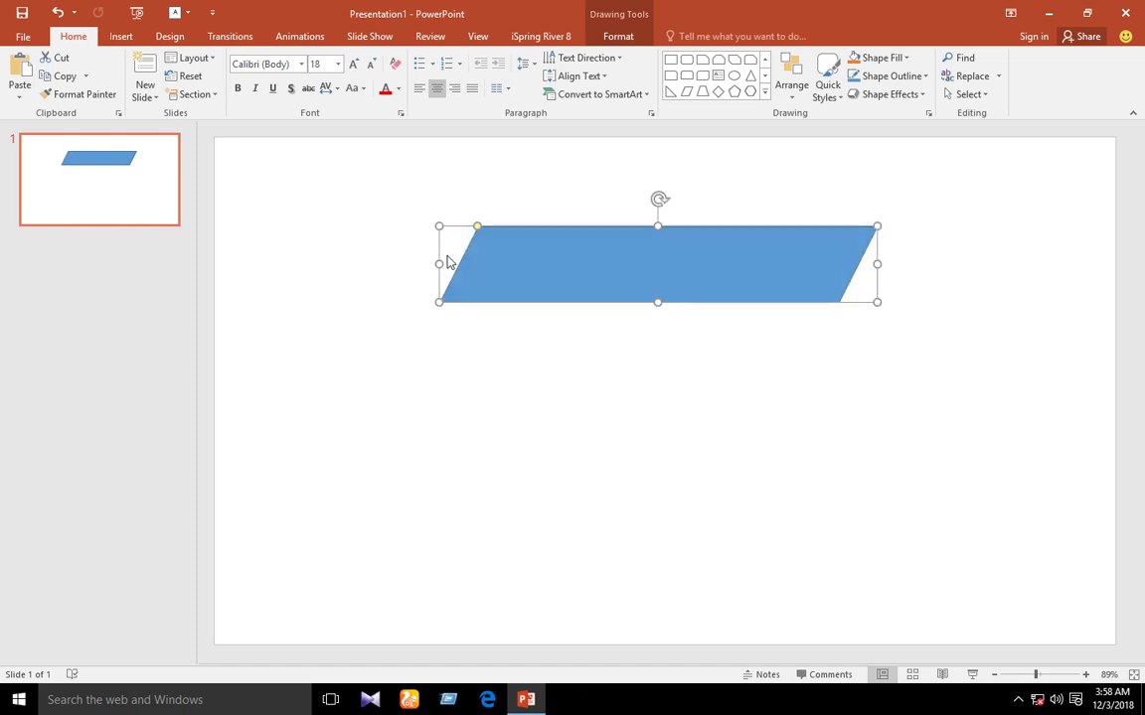
pyautogui.keyDown('ctrl'); pyautogui.click(554, 260); pyautogui.keyUp('ctrl')
pyautogui.keyDown('ctrl'); pyautogui.click(537, 261); pyautogui.keyUp('ctrl')
# - Duplicate the plank below, shrink a copy into a small piece at the top plank's end, and select them together
pyautogui.keyDown('ctrl'); pyautogui.click(555, 264); pyautogui.keyUp('ctrl')
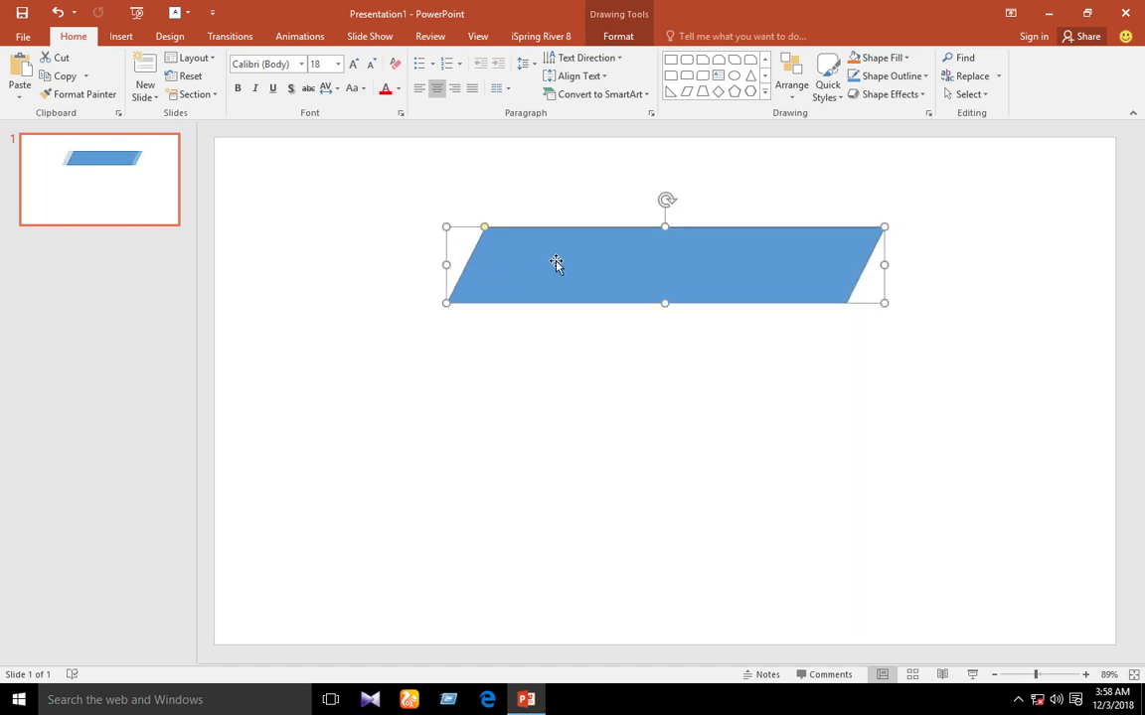
pyautogui.moveTo(555, 263)
pyautogui.mouseDown()
pyautogui.moveTo(628, 494)
pyautogui.moveTo(707, 562)
pyautogui.moveTo(384, 391)
pyautogui.mouseUp()
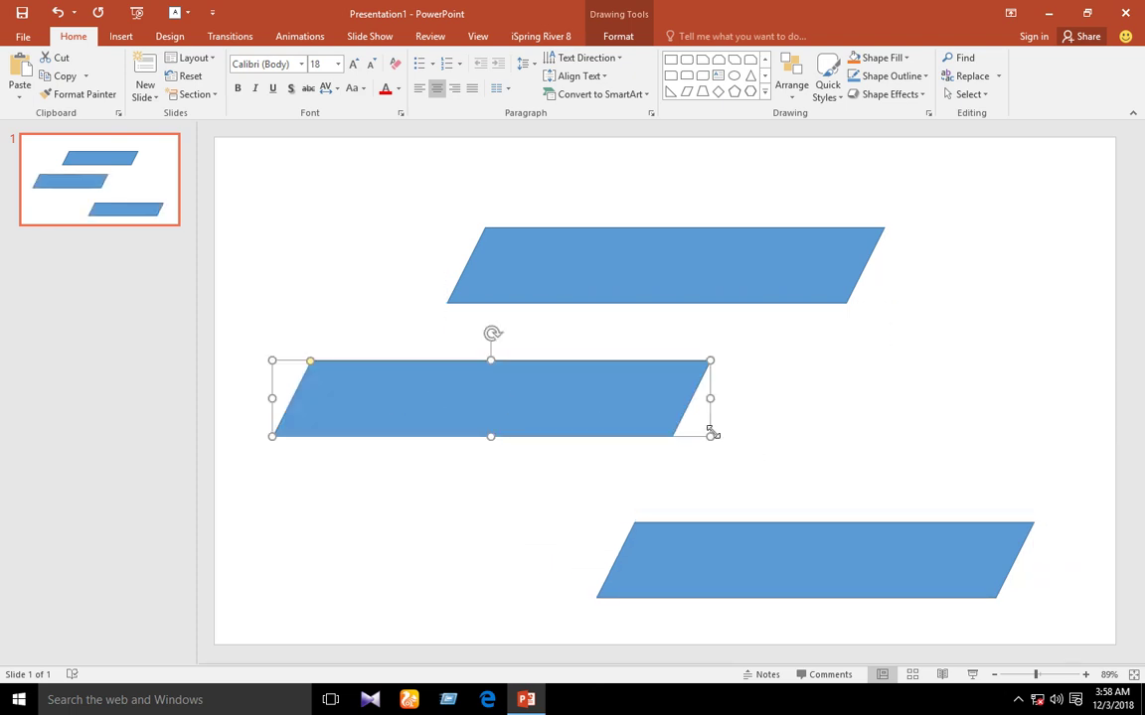
pyautogui.moveTo(712, 436)
pyautogui.mouseDown()
pyautogui.moveTo(345, 375)
pyautogui.moveTo(863, 230)
pyautogui.moveTo(881, 237)
pyautogui.moveTo(850, 258)
pyautogui.moveTo(866, 249)
pyautogui.moveTo(872, 271)
pyautogui.moveTo(872, 258)
pyautogui.moveTo(848, 286)
pyautogui.moveTo(875, 293)
pyautogui.moveTo(847, 301)
pyautogui.mouseUp()
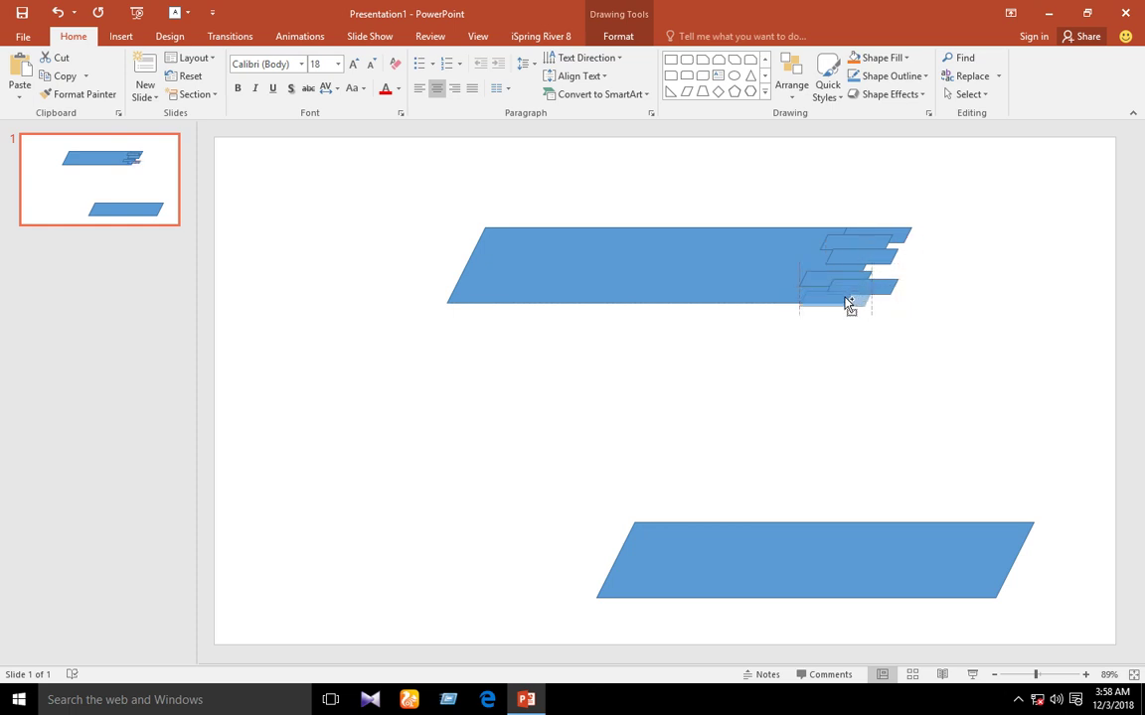
pyautogui.moveTo(848, 300)
pyautogui.mouseDown()
pyautogui.moveTo(857, 301)
pyautogui.moveTo(489, 241)
pyautogui.moveTo(504, 251)
pyautogui.moveTo(477, 266)
pyautogui.moveTo(491, 281)
pyautogui.moveTo(467, 306)
pyautogui.moveTo(485, 293)
pyautogui.mouseUp()
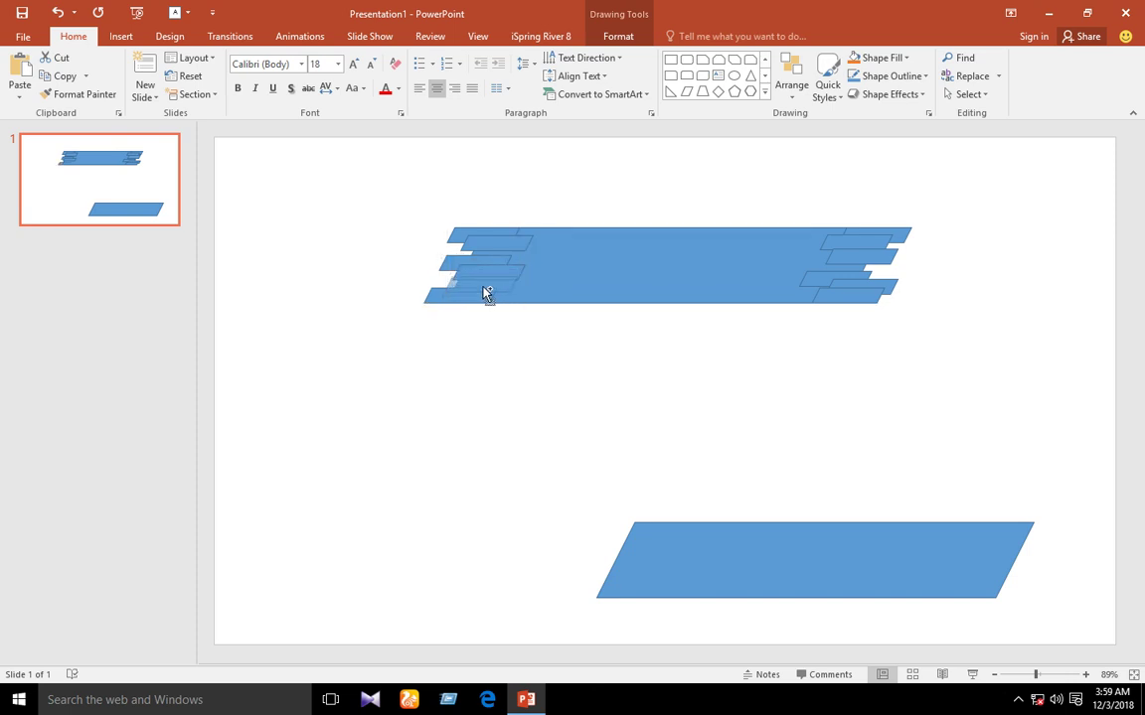
pyautogui.click(475, 283)
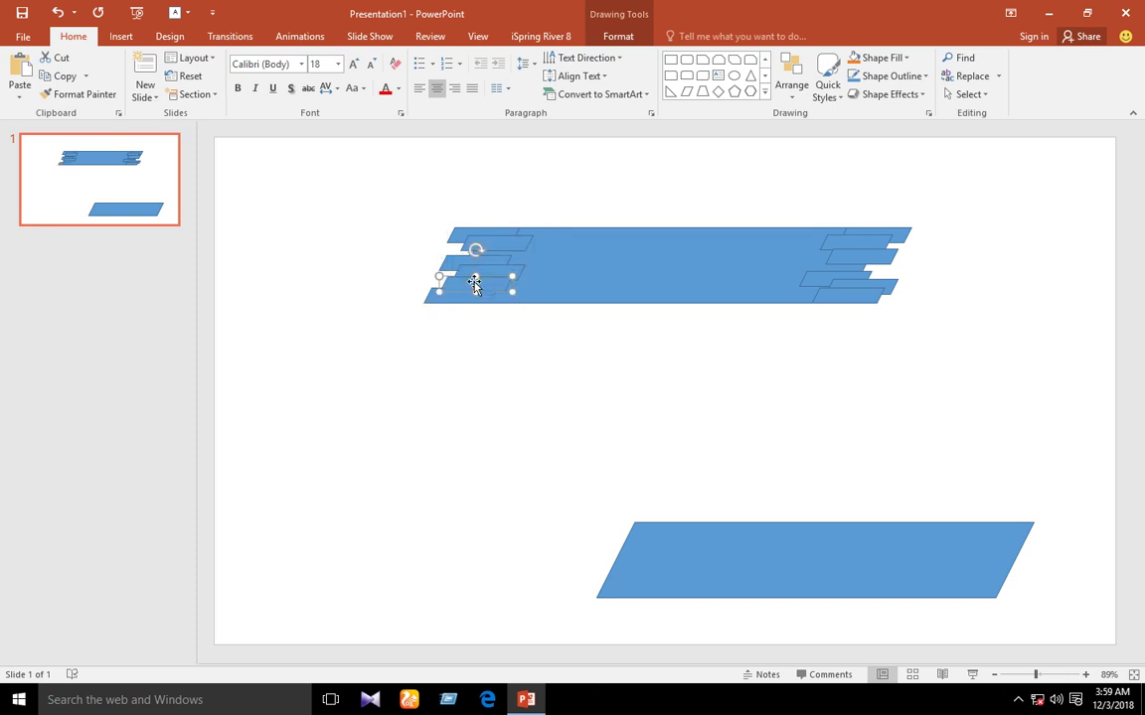
pyautogui.click(312, 183)
pyautogui.moveTo(336, 173); pyautogui.dragTo(993, 372)
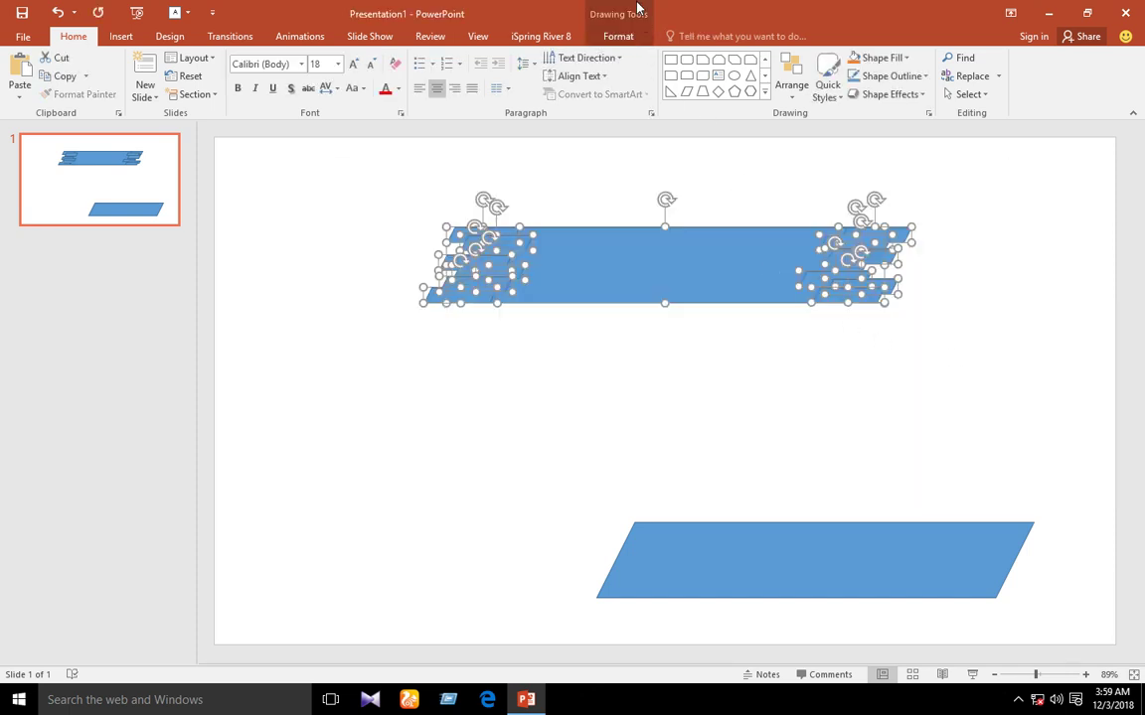
# - Union the top plank and its small end pieces into one shape
pyautogui.click(624, 34)
pyautogui.click(171, 94)
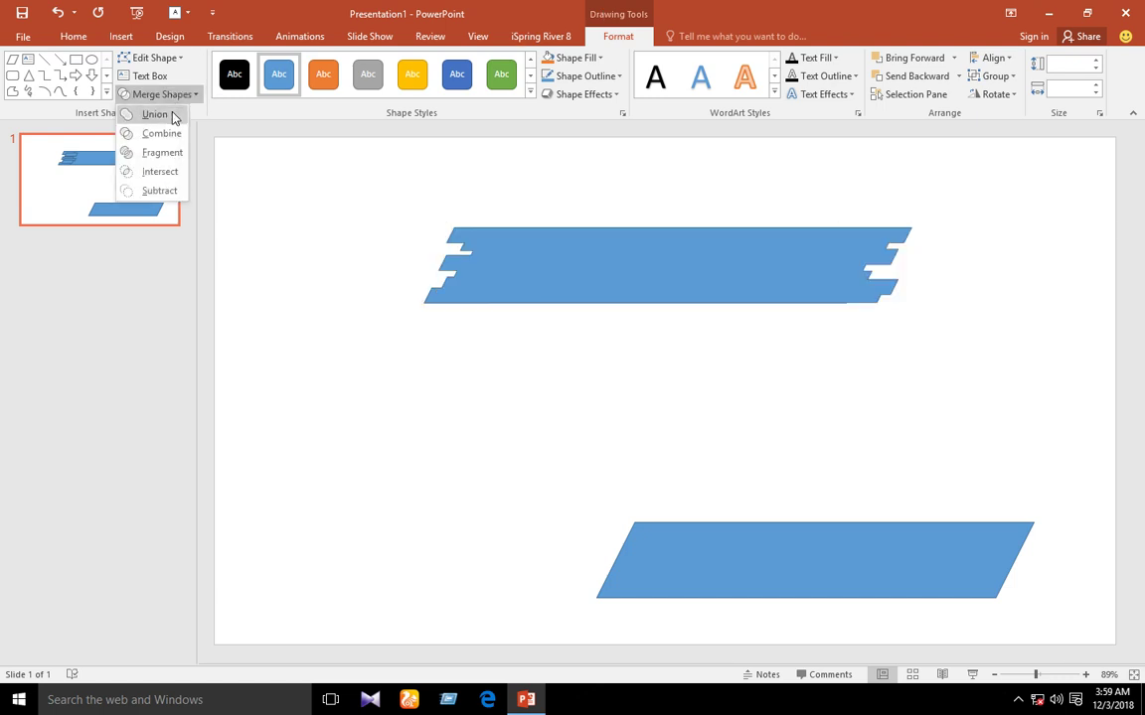
pyautogui.click(157, 114)
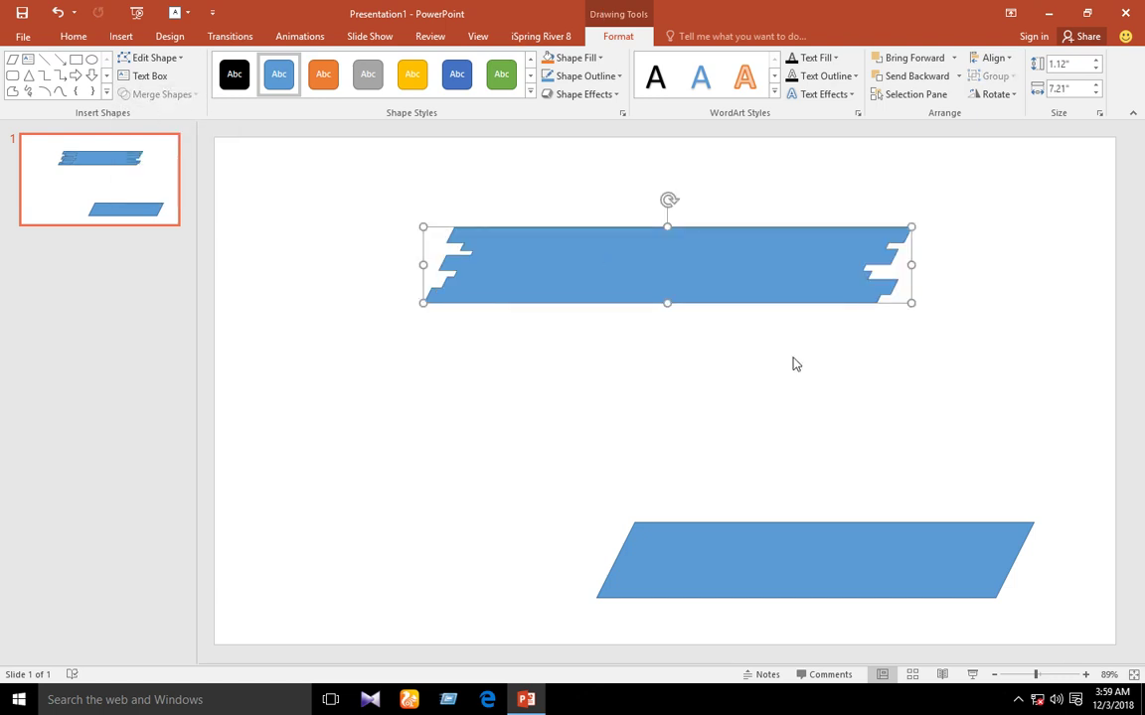
# - Rotate the merged top plank and the lower plank to 350°
pyautogui.rightClick(603, 281)
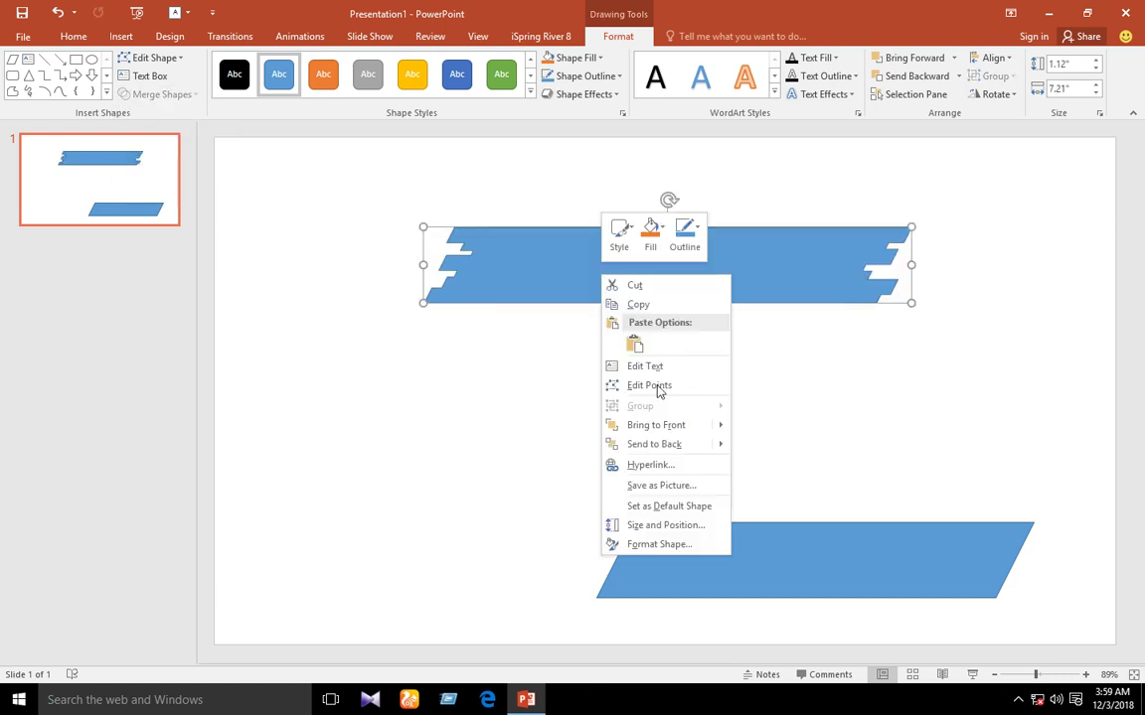
pyautogui.click(690, 537)
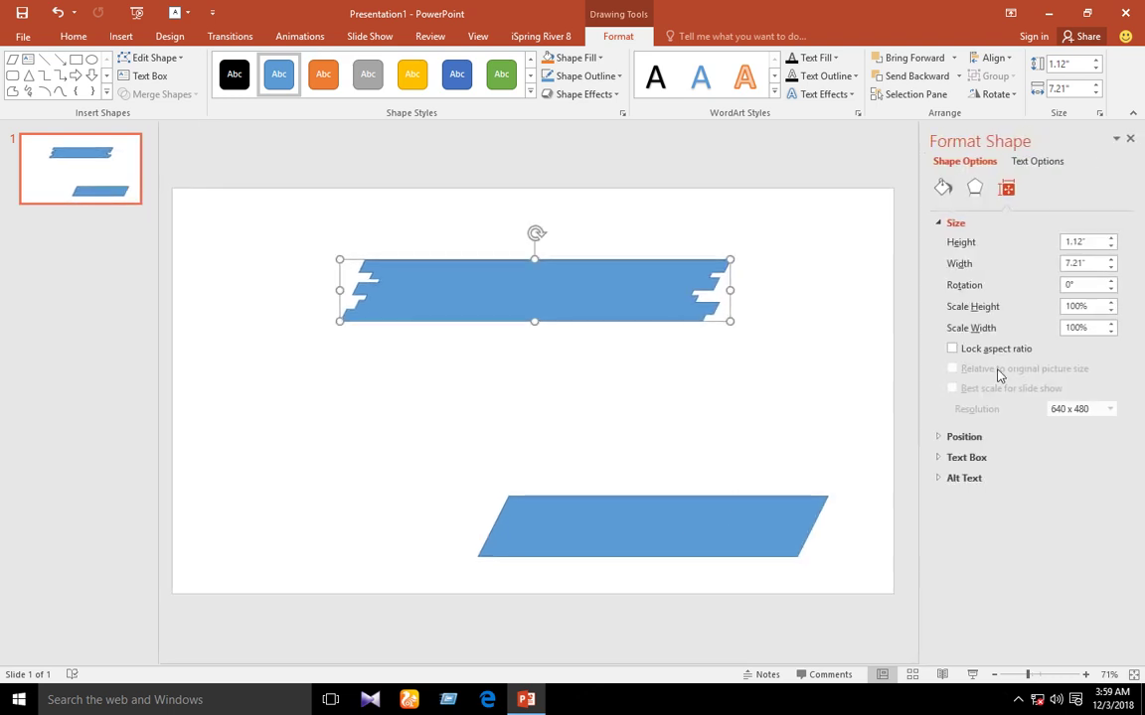
pyautogui.click(1073, 286)
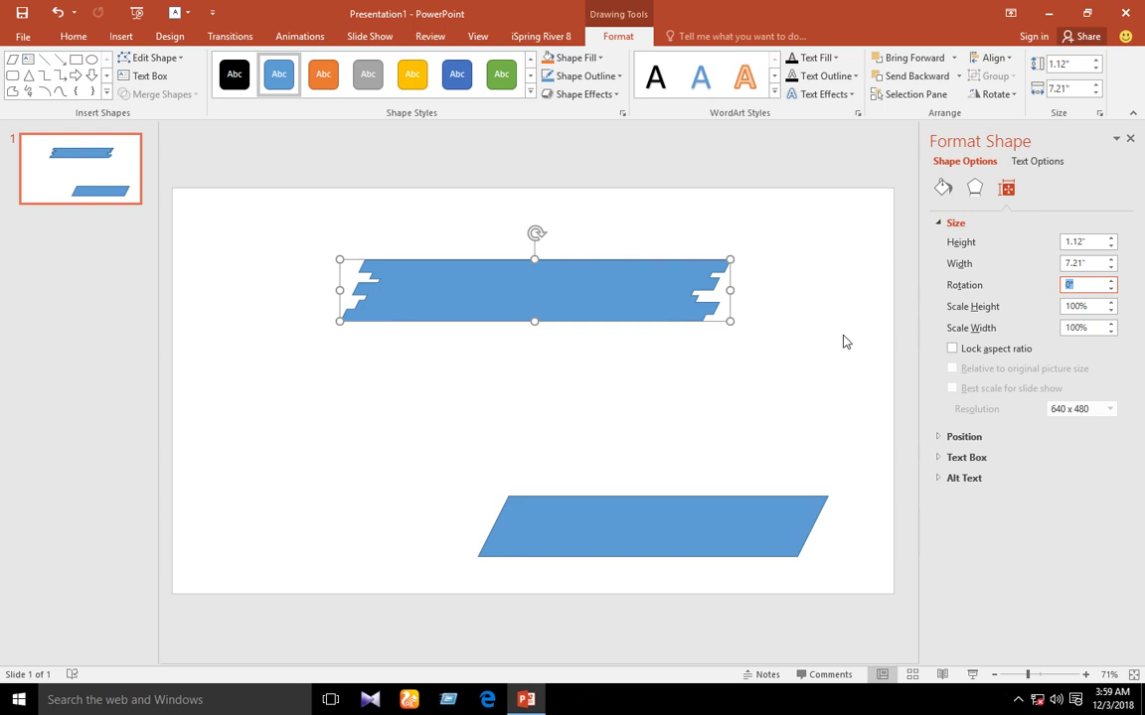
pyautogui.write('350')
pyautogui.press('Return')
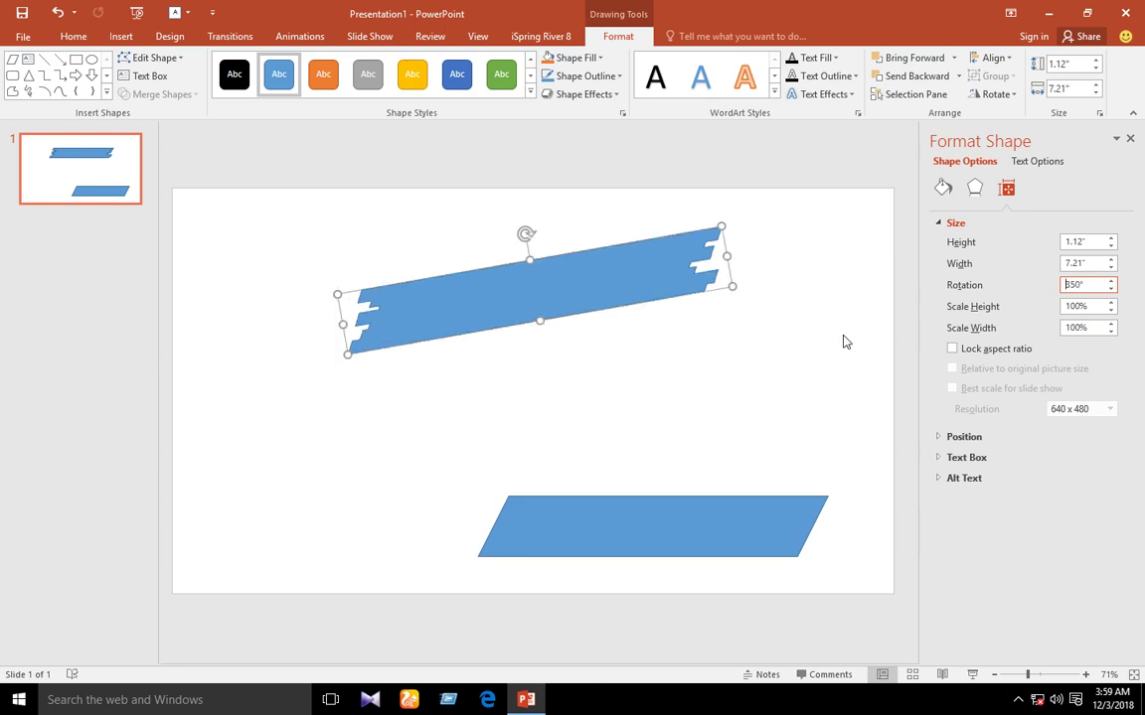
pyautogui.click(712, 511)
pyautogui.doubleClick(1083, 285)
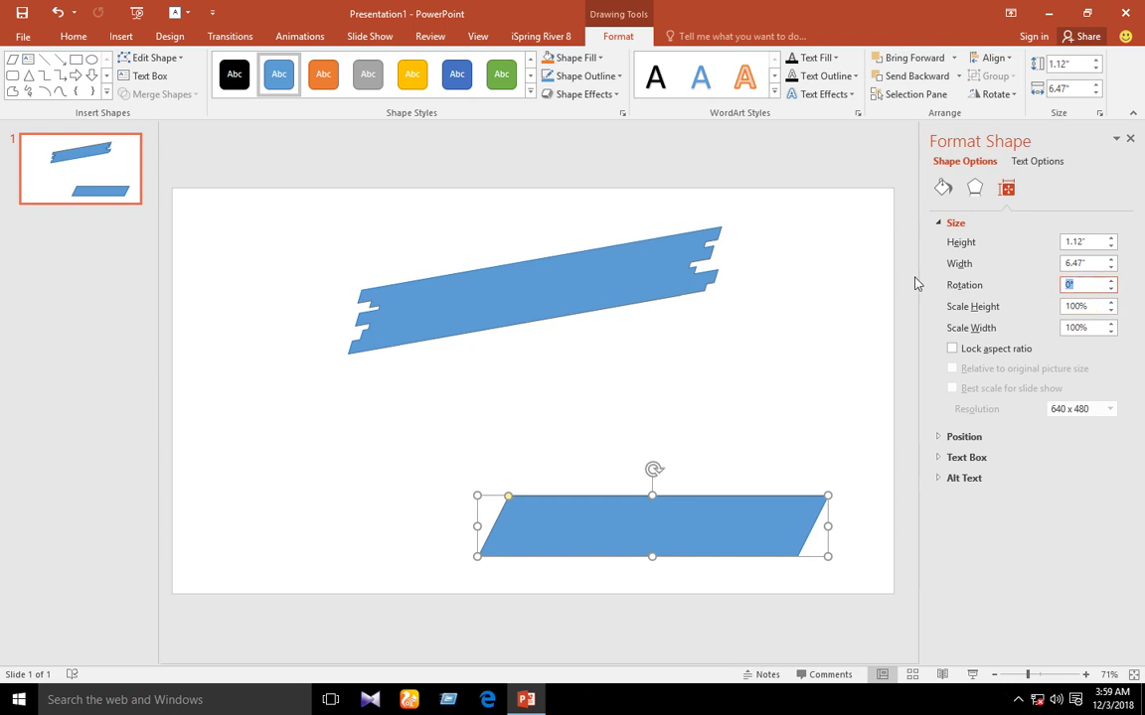
pyautogui.write('350')
pyautogui.press('Return')
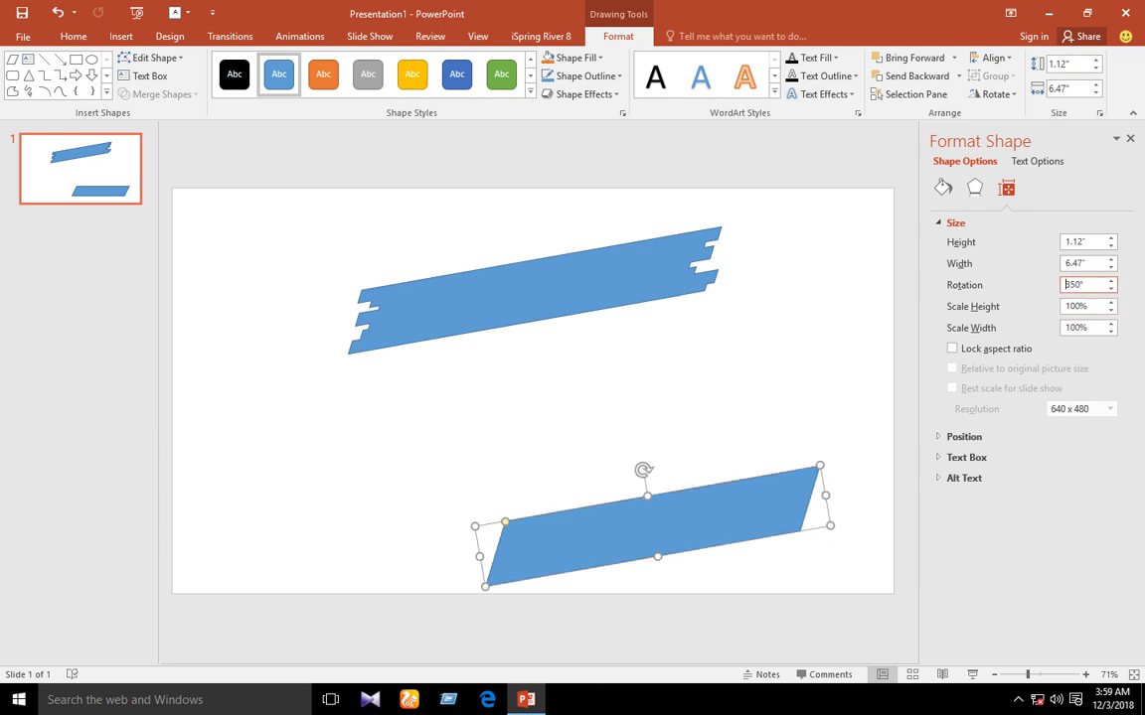
# - Move the plain lower parallelogram off the slide, below its bottom edge
pyautogui.click(1130, 140)
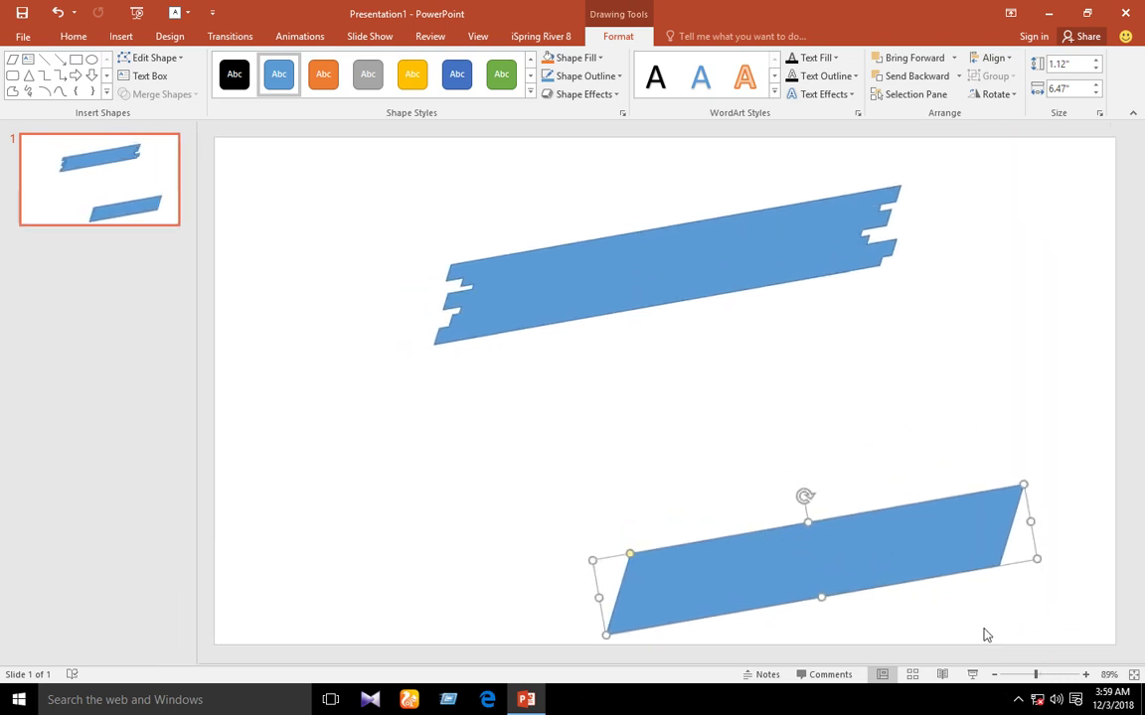
pyautogui.click(994, 677)
pyautogui.click(995, 677)
pyautogui.click(994, 677)
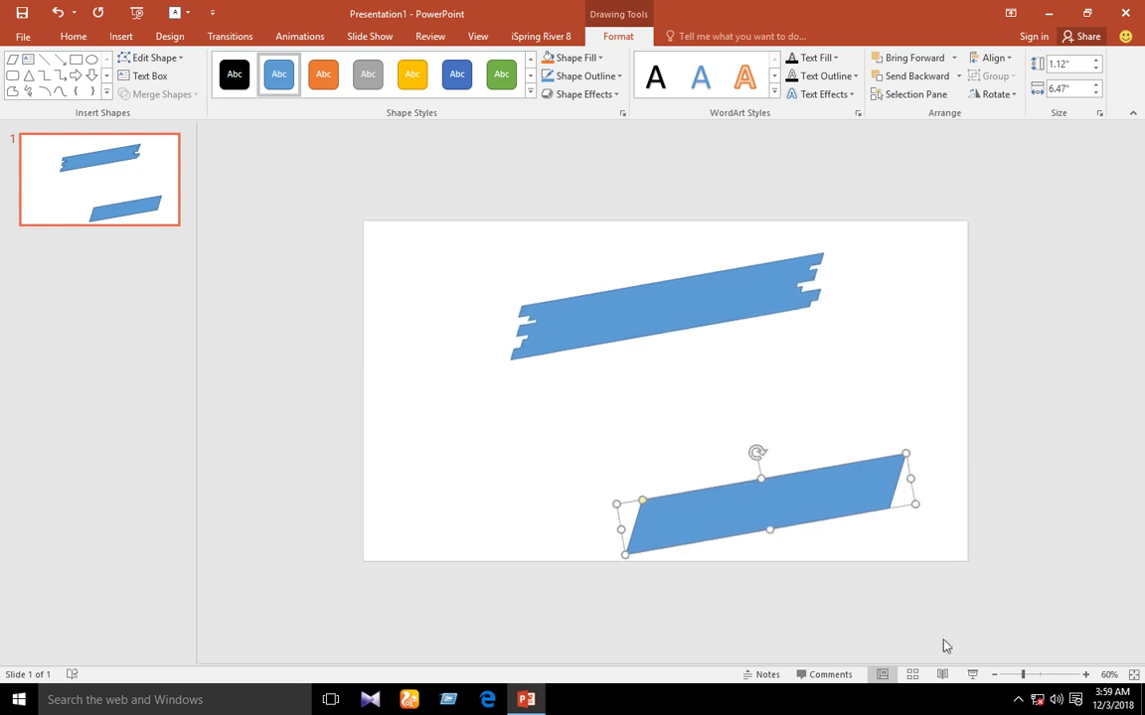
pyautogui.moveTo(734, 511); pyautogui.dragTo(192, 313)
pyautogui.moveTo(732, 499); pyautogui.dragTo(730, 620)
# - Copy the tilted blue plank down and to the left, overlapping the original
pyautogui.click(1085, 674)
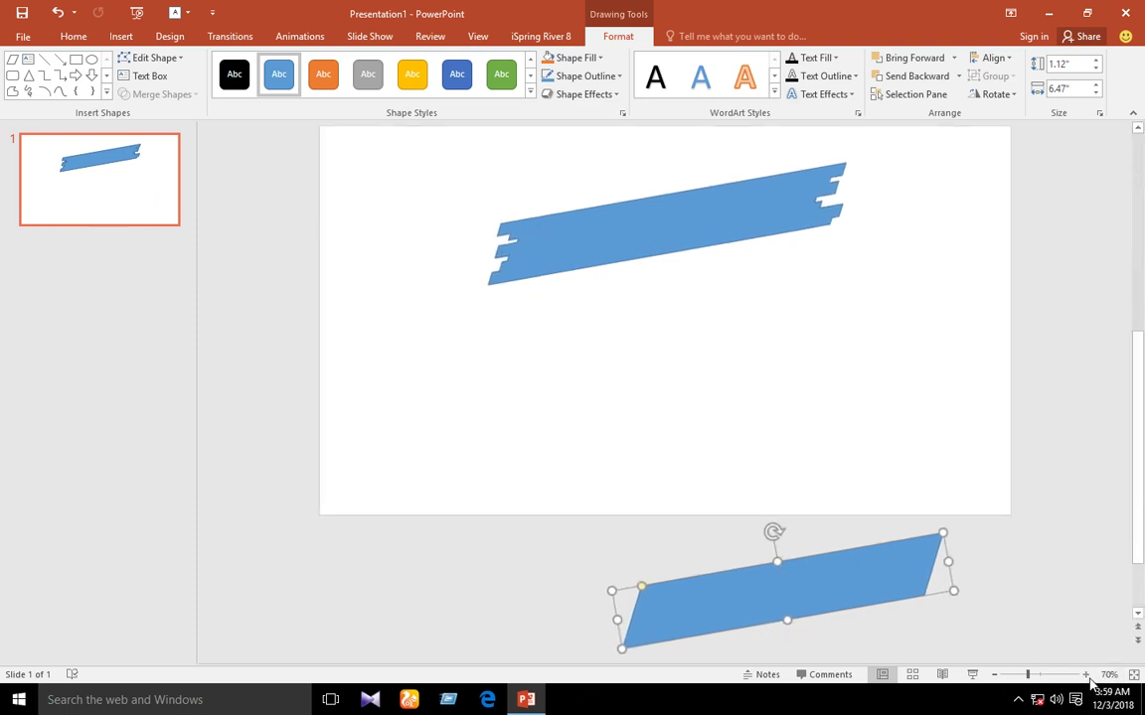
pyautogui.click(1085, 675)
pyautogui.scroll(3, 824, 338)
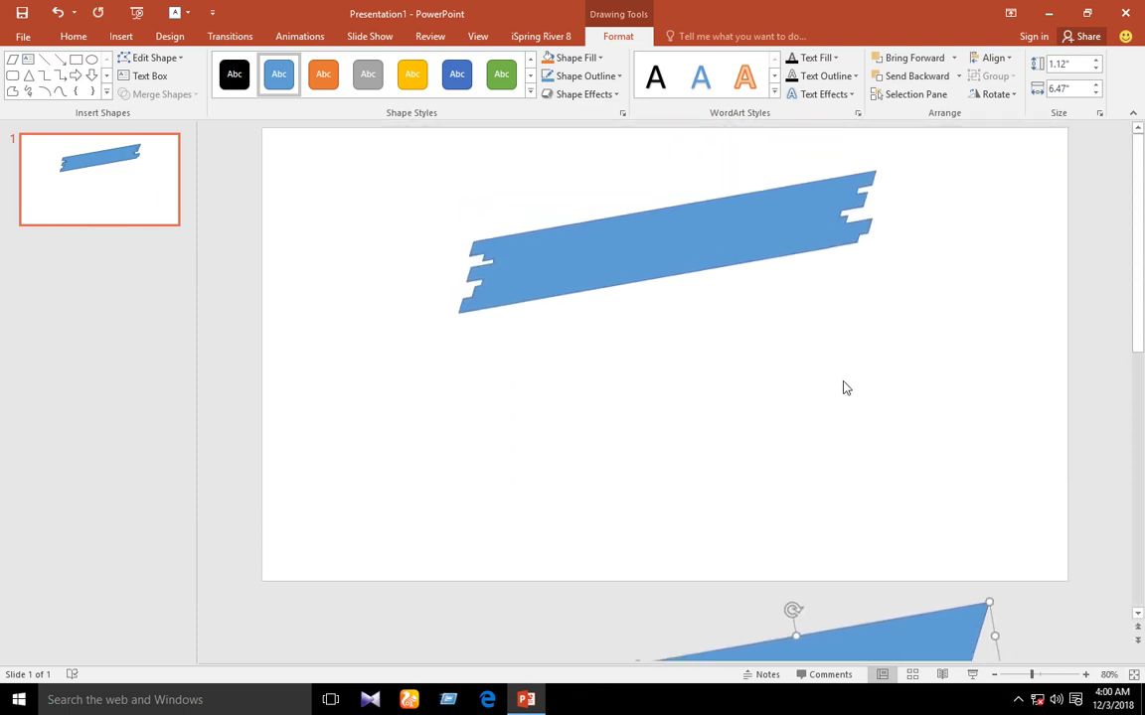
pyautogui.click(621, 236)
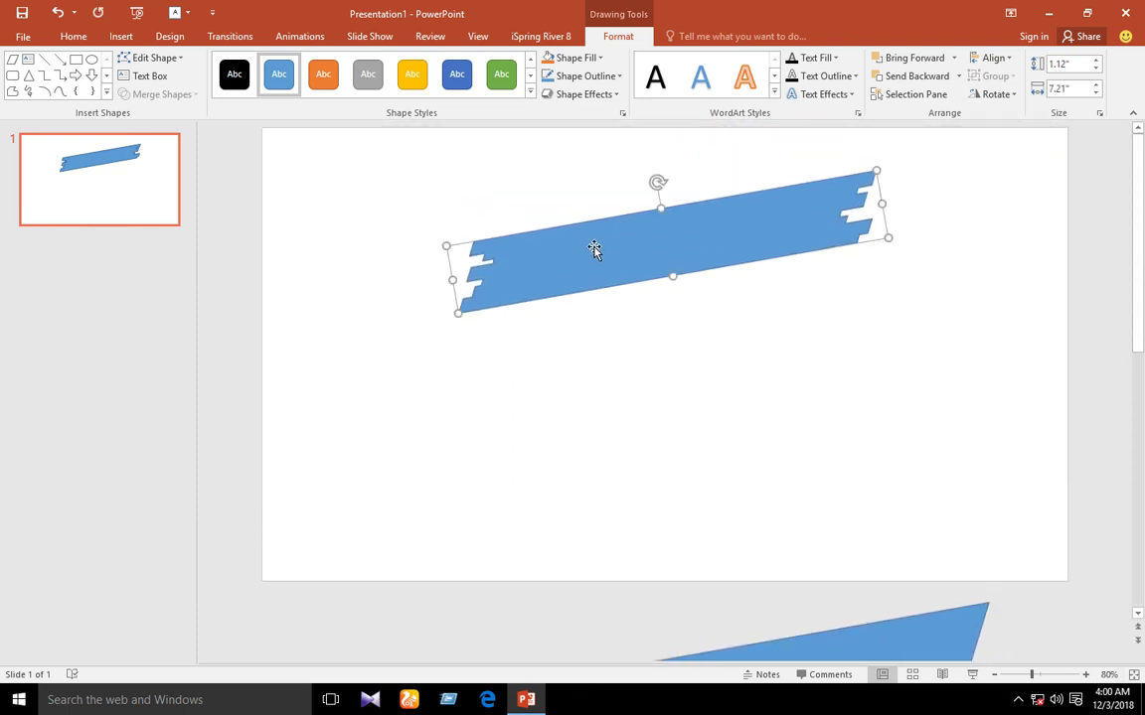
pyautogui.moveTo(588, 259)
pyautogui.mouseDown()
pyautogui.moveTo(494, 343)
pyautogui.moveTo(520, 333)
pyautogui.mouseUp()
# - Copy the second plank down and to the right to make a third plank
pyautogui.click(616, 455)
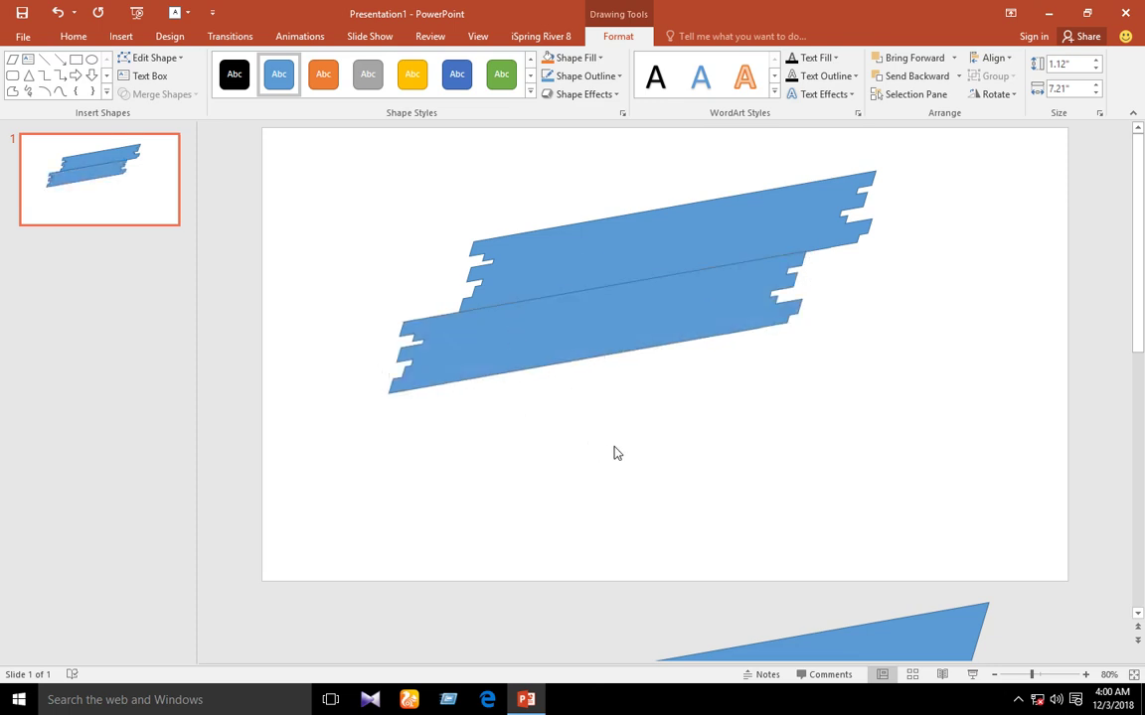
pyautogui.click(532, 349)
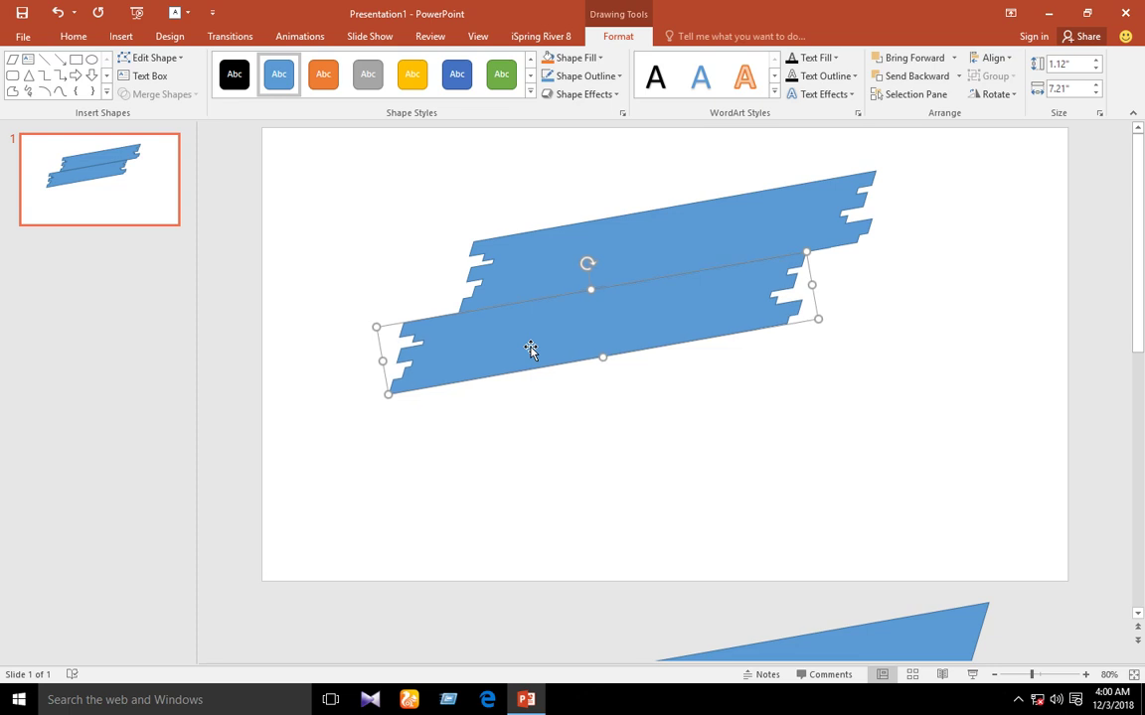
pyautogui.click(659, 414)
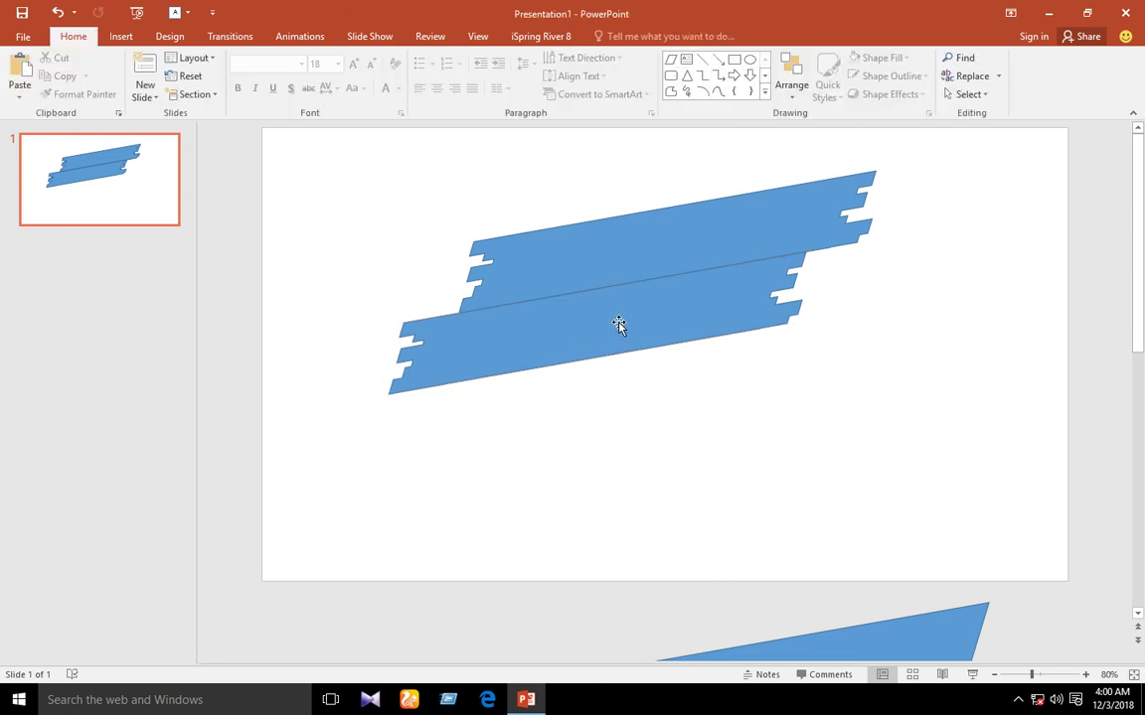
pyautogui.click(517, 334)
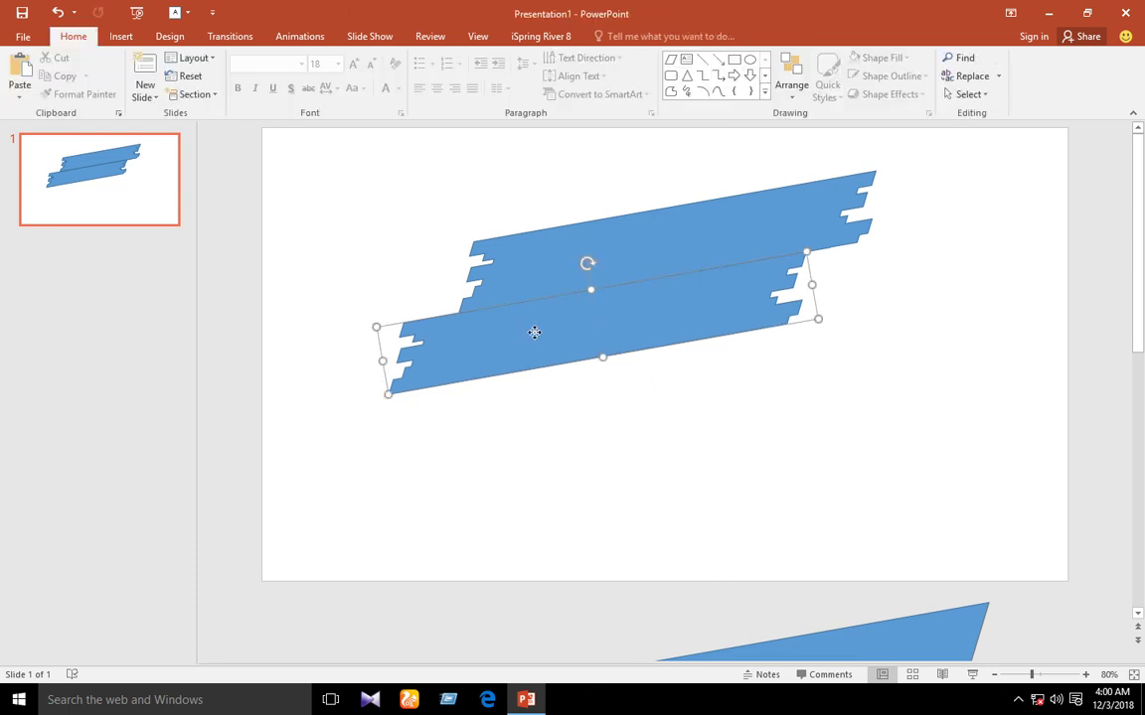
pyautogui.moveTo(528, 336); pyautogui.dragTo(619, 395)
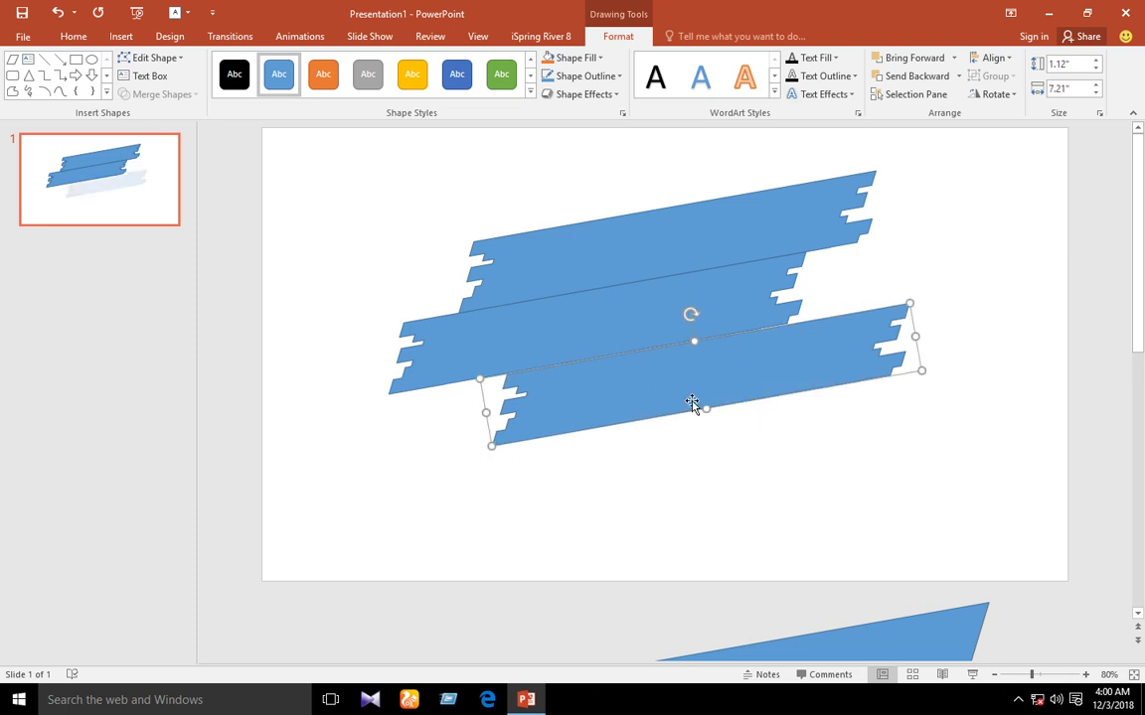
pyautogui.click(789, 467)
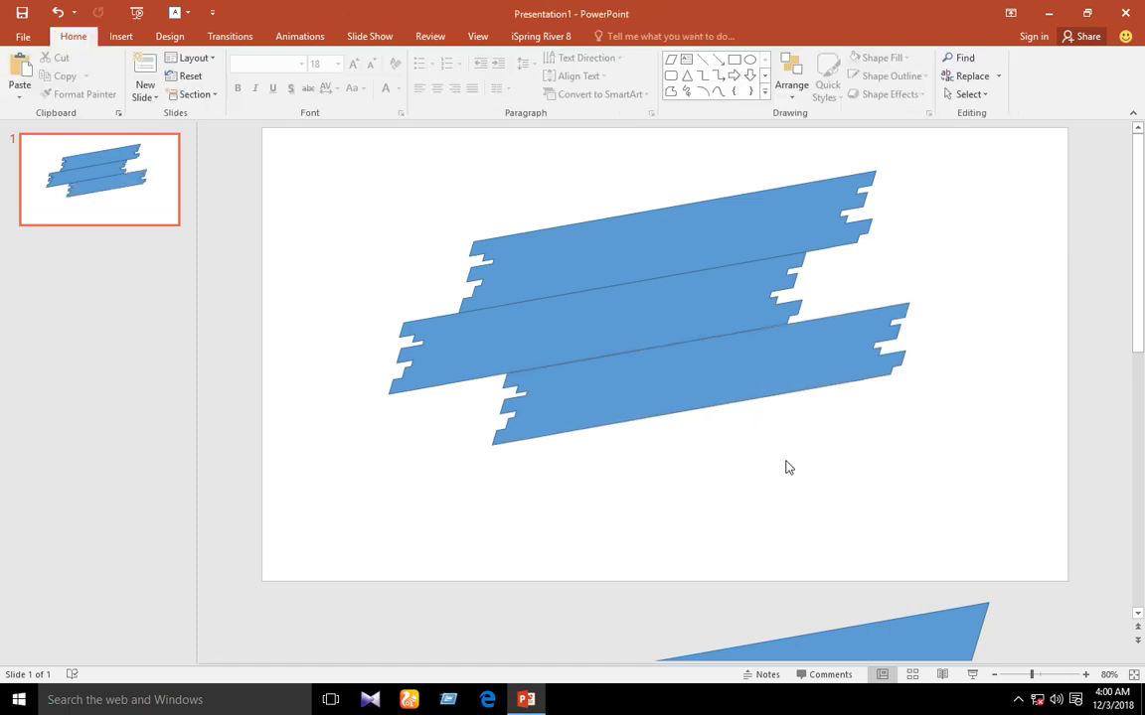
# - Select all three planks and move them slightly lower together
pyautogui.click(723, 382)
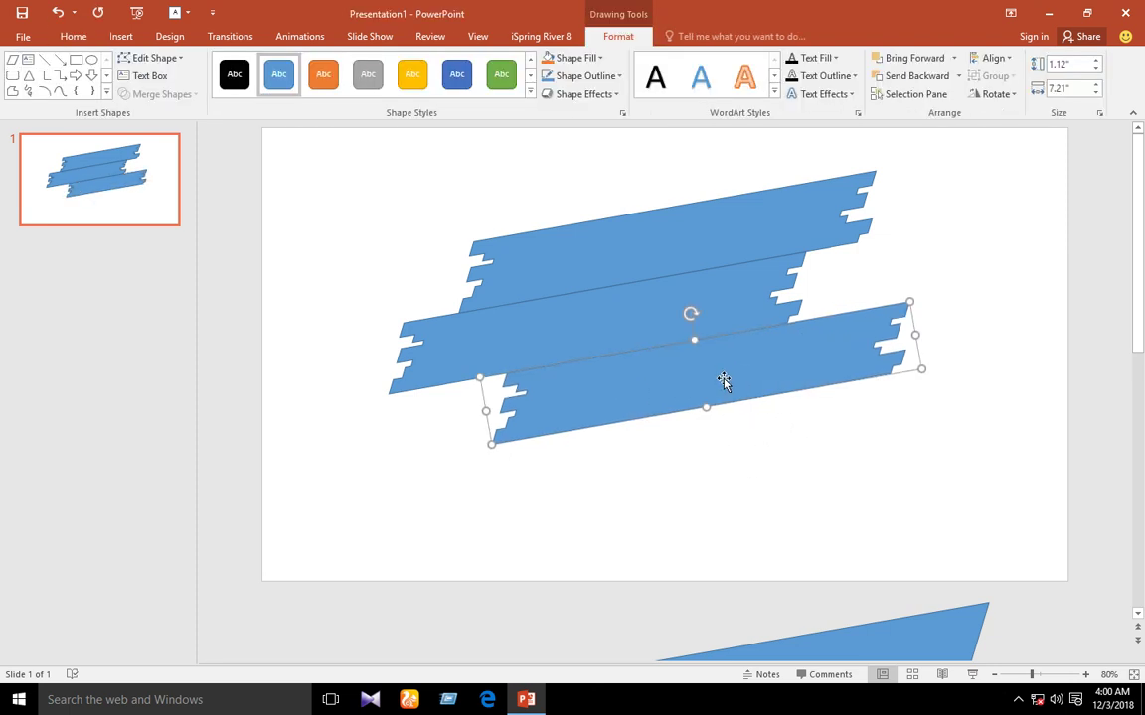
pyautogui.click(800, 502)
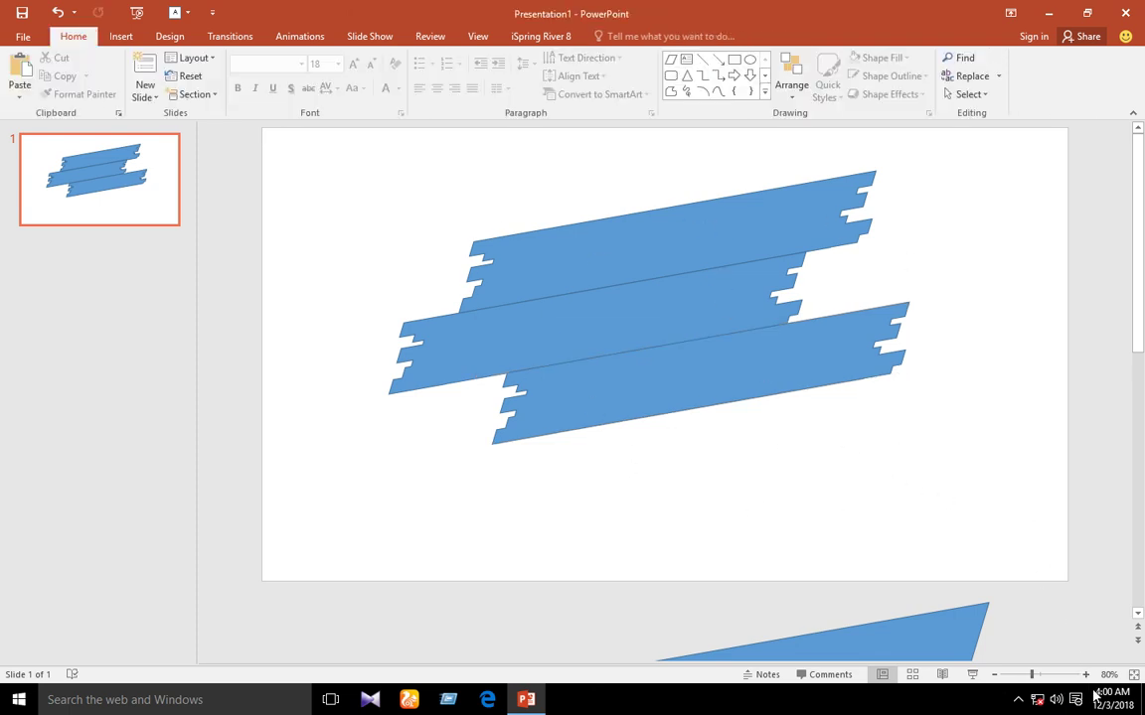
pyautogui.keyDown('ctrl'); pyautogui.scroll(1, 989, 503); pyautogui.keyUp('ctrl')
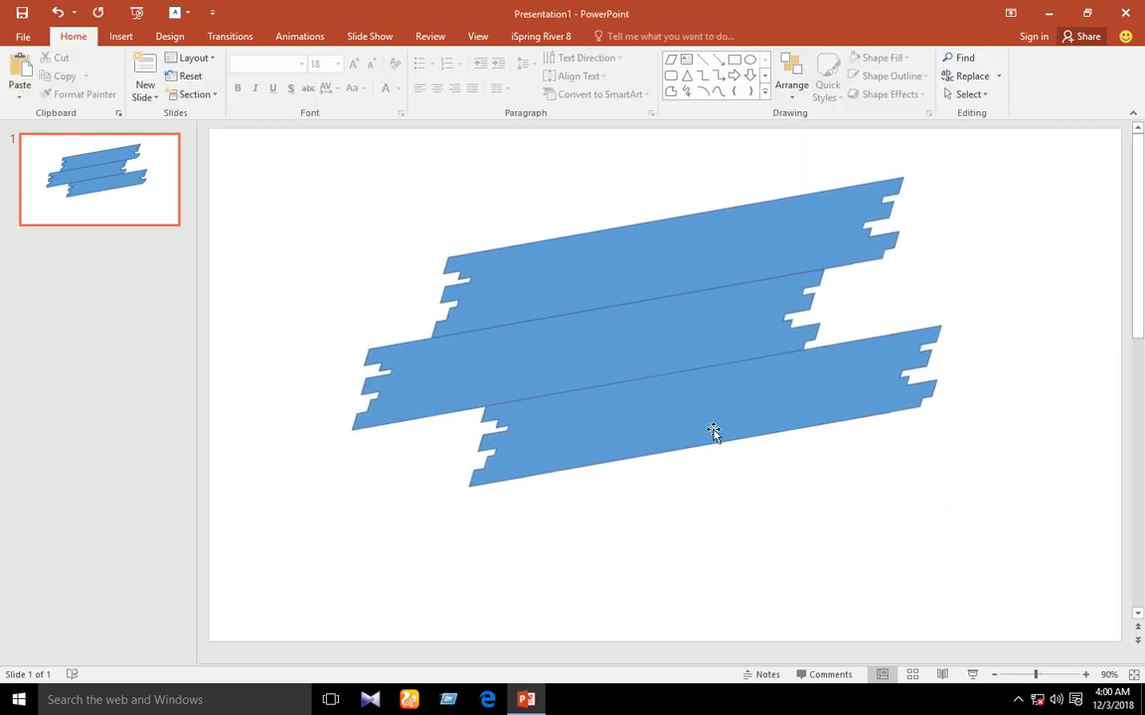
pyautogui.moveTo(247, 152); pyautogui.dragTo(1093, 569)
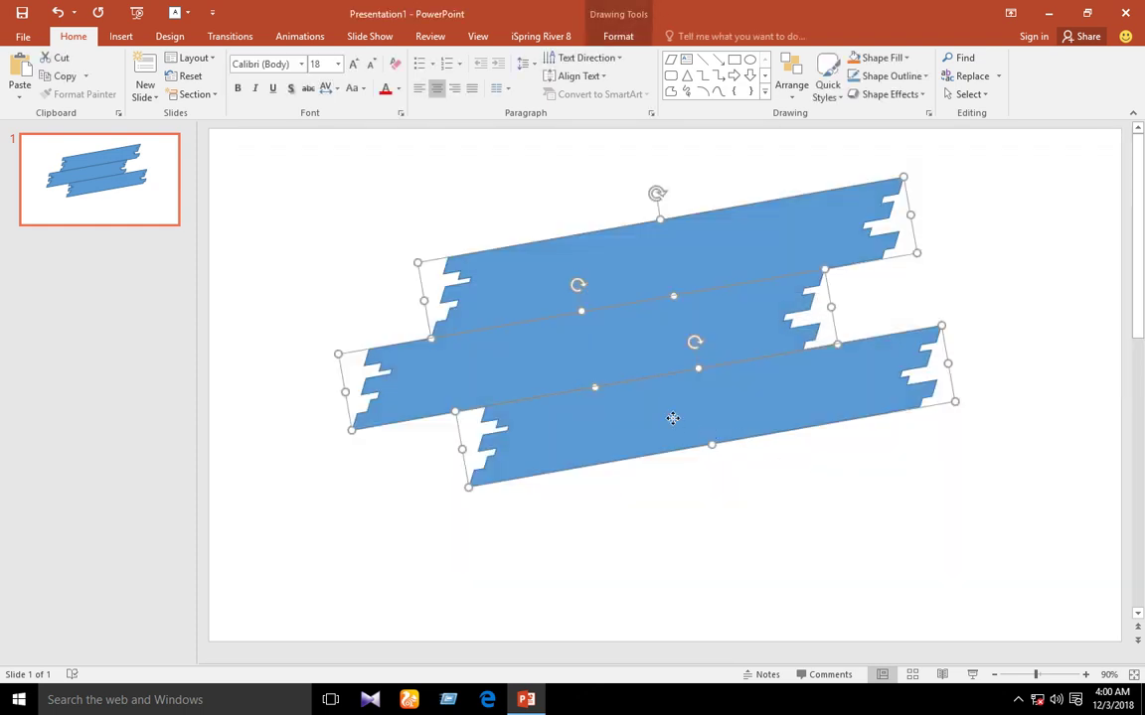
pyautogui.moveTo(672, 418); pyautogui.dragTo(685, 451)
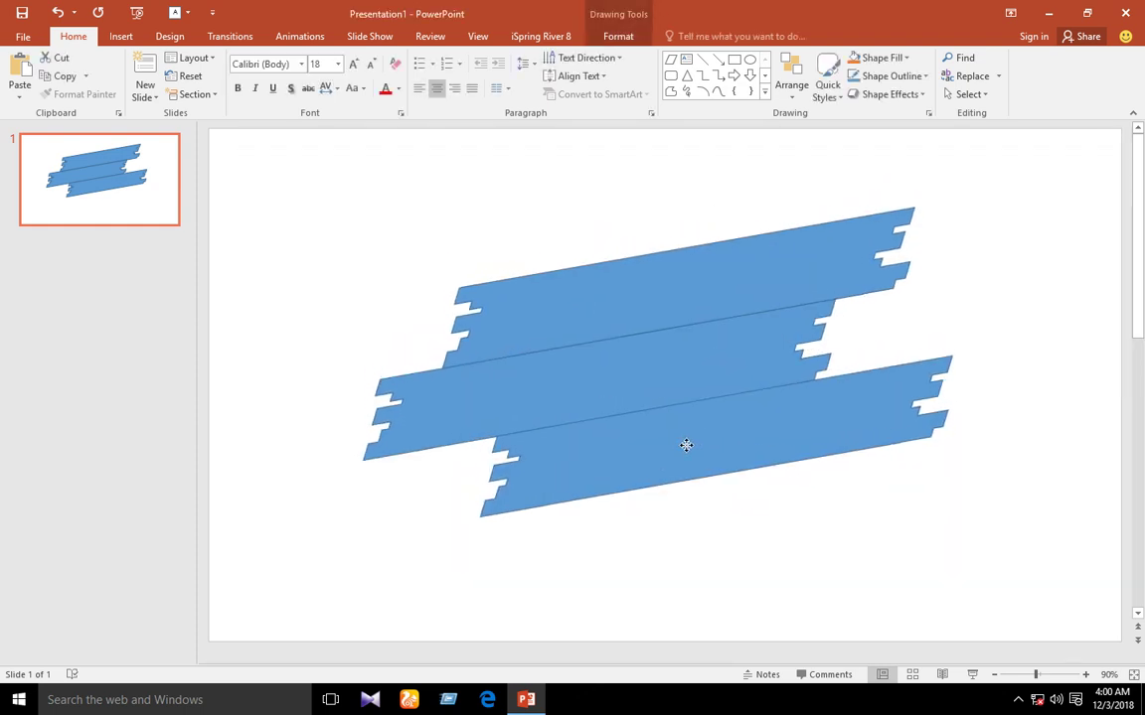
pyautogui.click(332, 179)
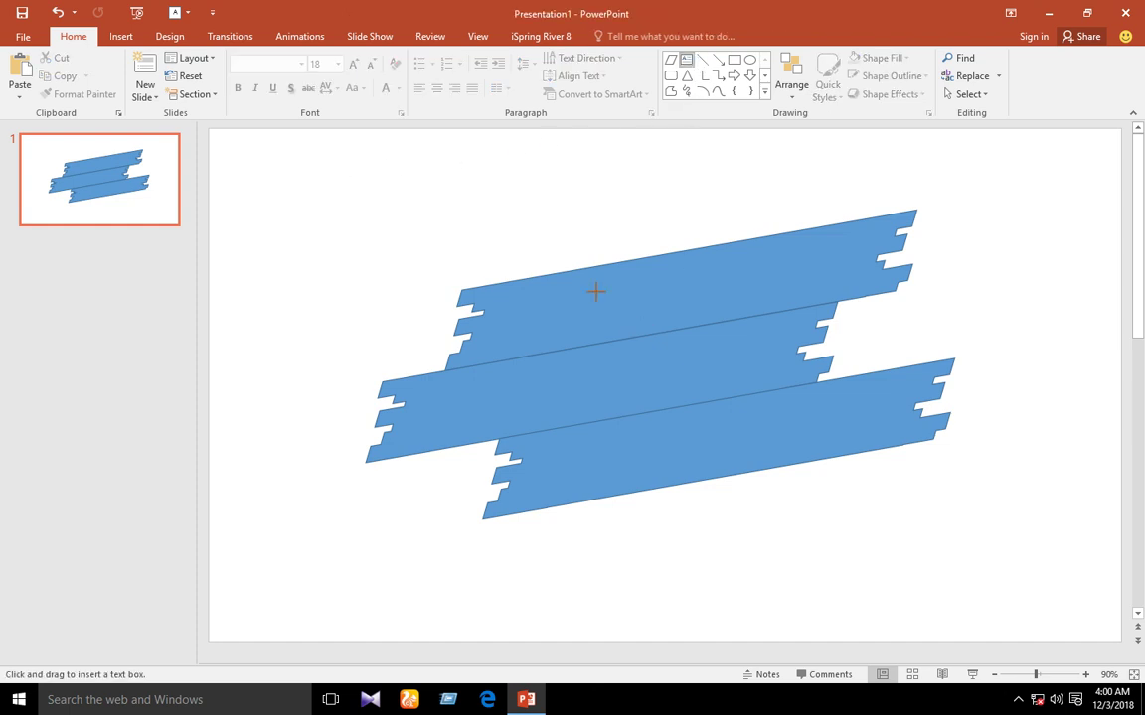
# - Add a text box over the planks reading PU in Agency FB at 72 pt
pyautogui.moveTo(596, 291); pyautogui.dragTo(758, 462)
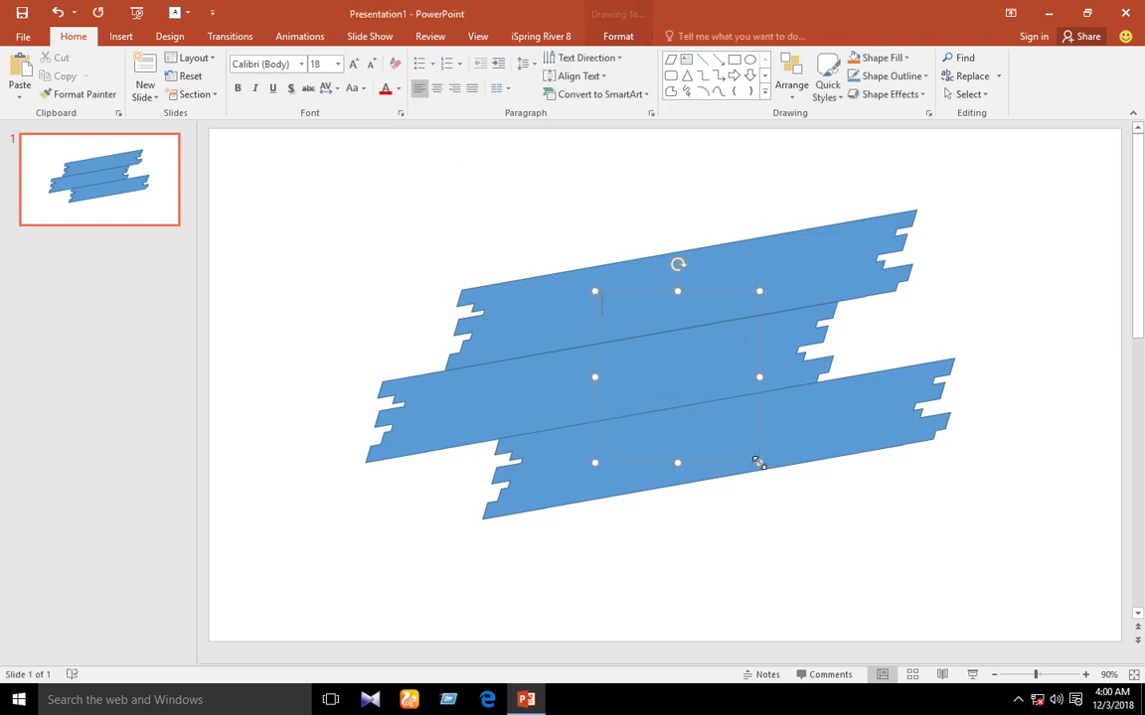
pyautogui.click(339, 66)
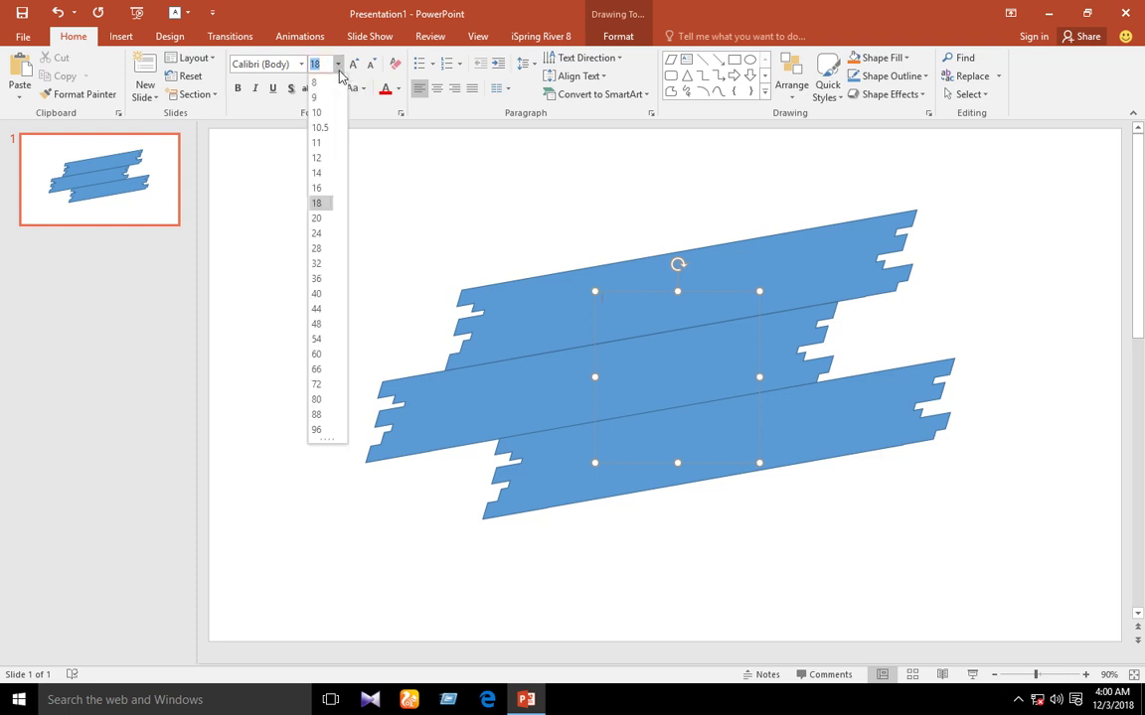
pyautogui.click(318, 384)
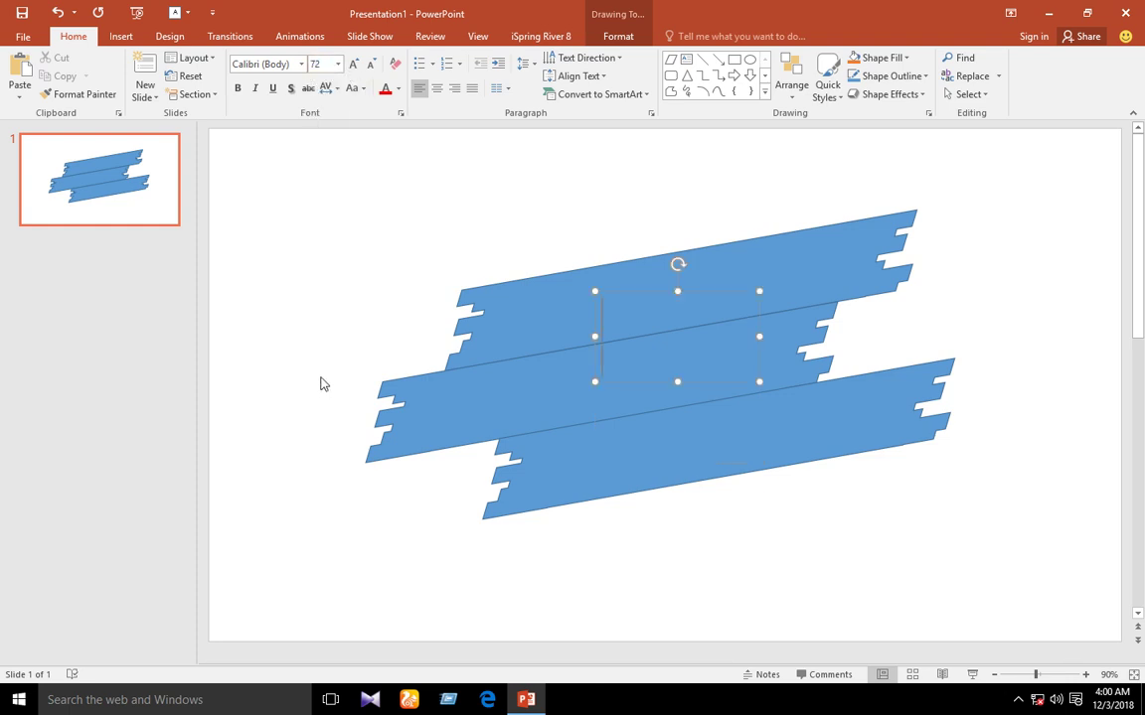
pyautogui.click(301, 64)
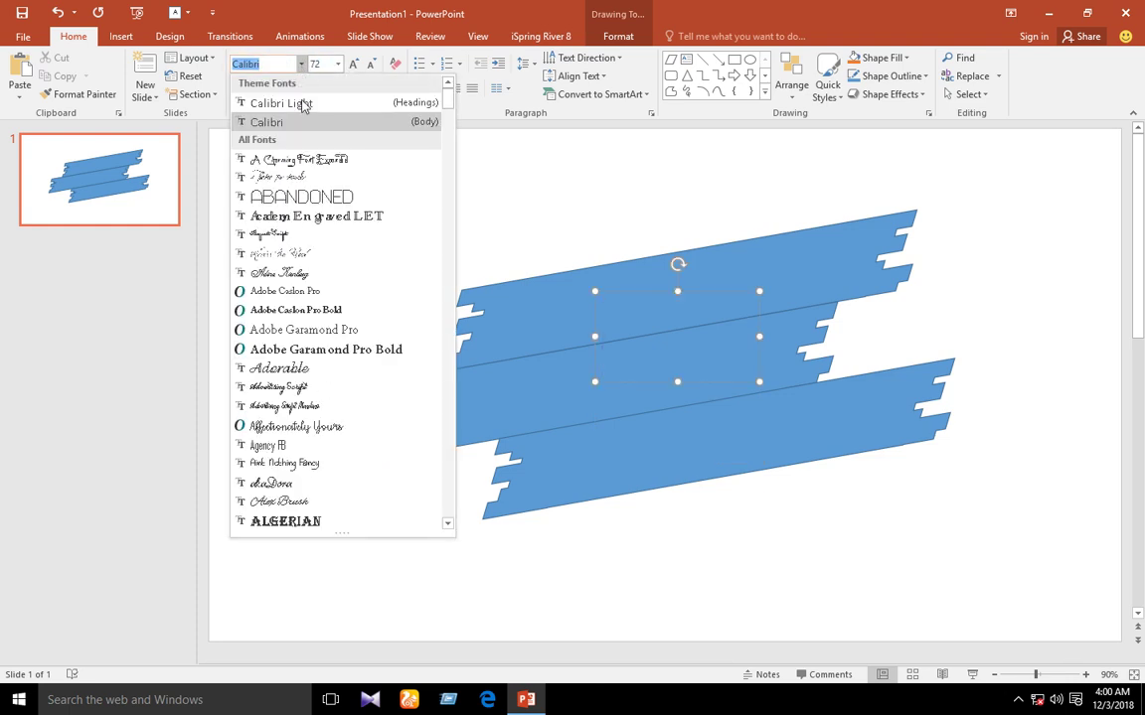
pyautogui.click(306, 445)
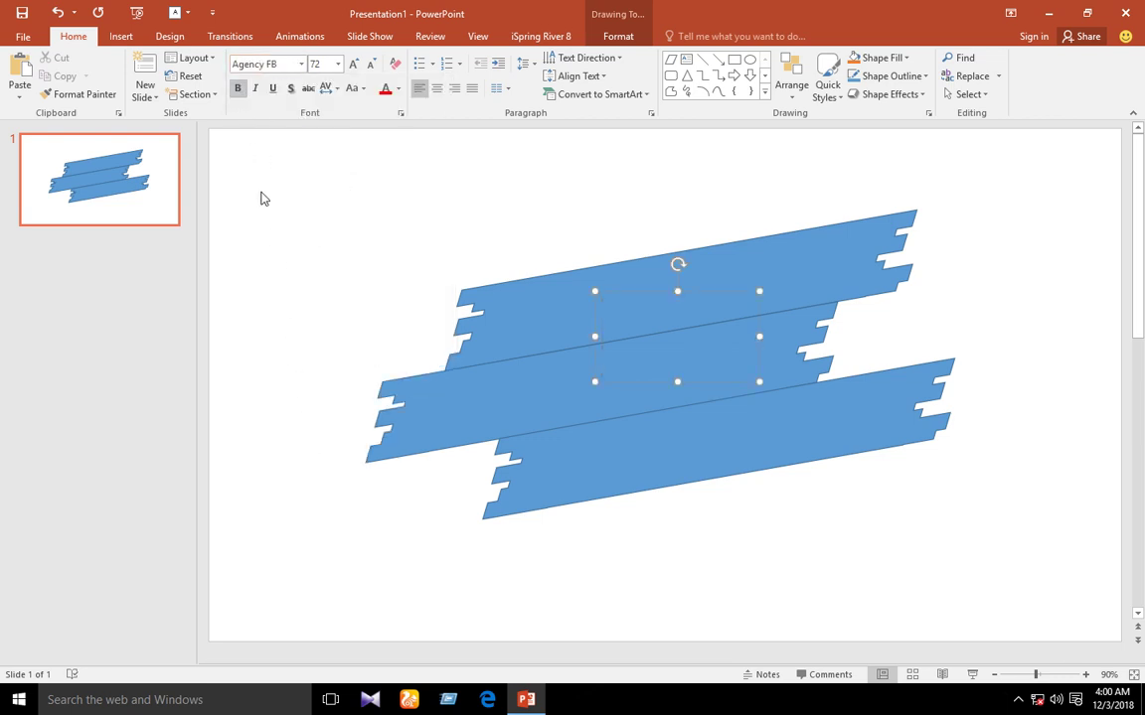
pyautogui.write('0')
pyautogui.press('BackSpace')
pyautogui.write('PU')
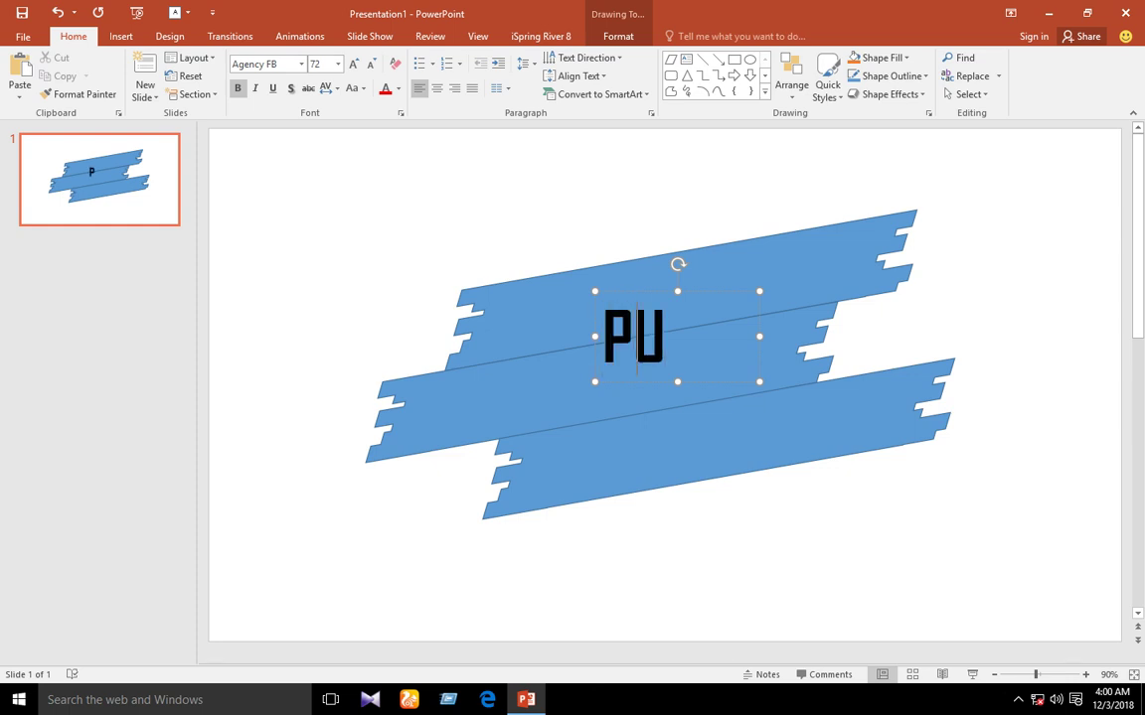
# - Centre the PU text and enlarge it to 239 pt
pyautogui.hotkey('ctrl', 'a')
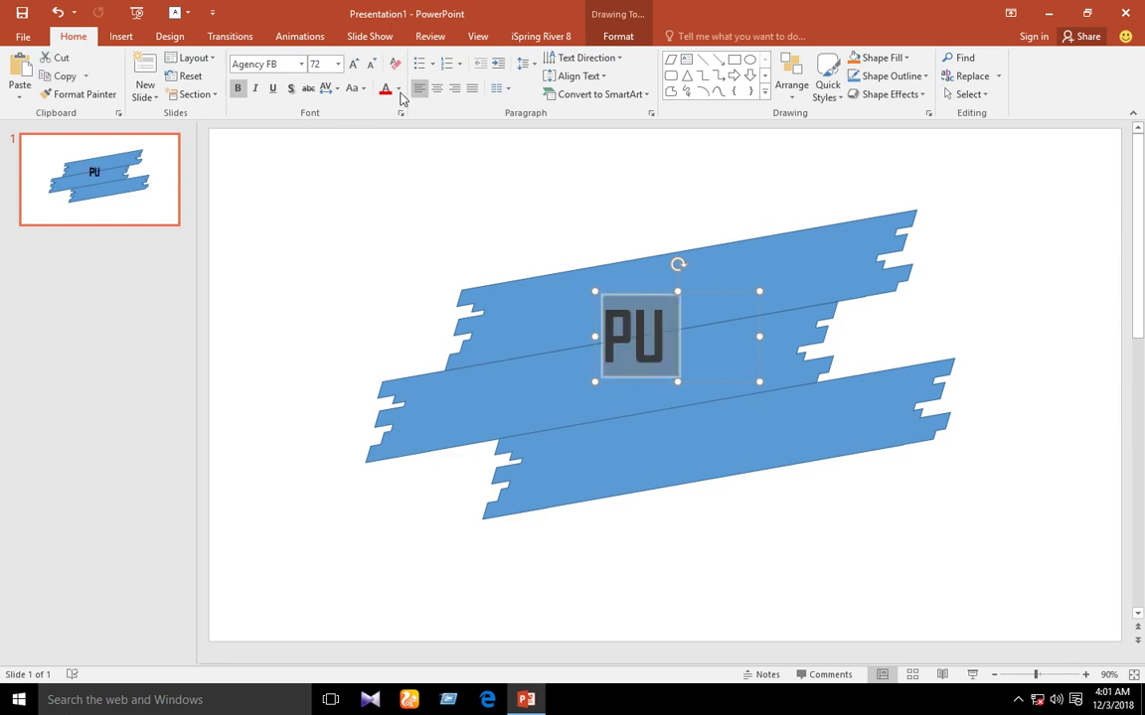
pyautogui.click(433, 90)
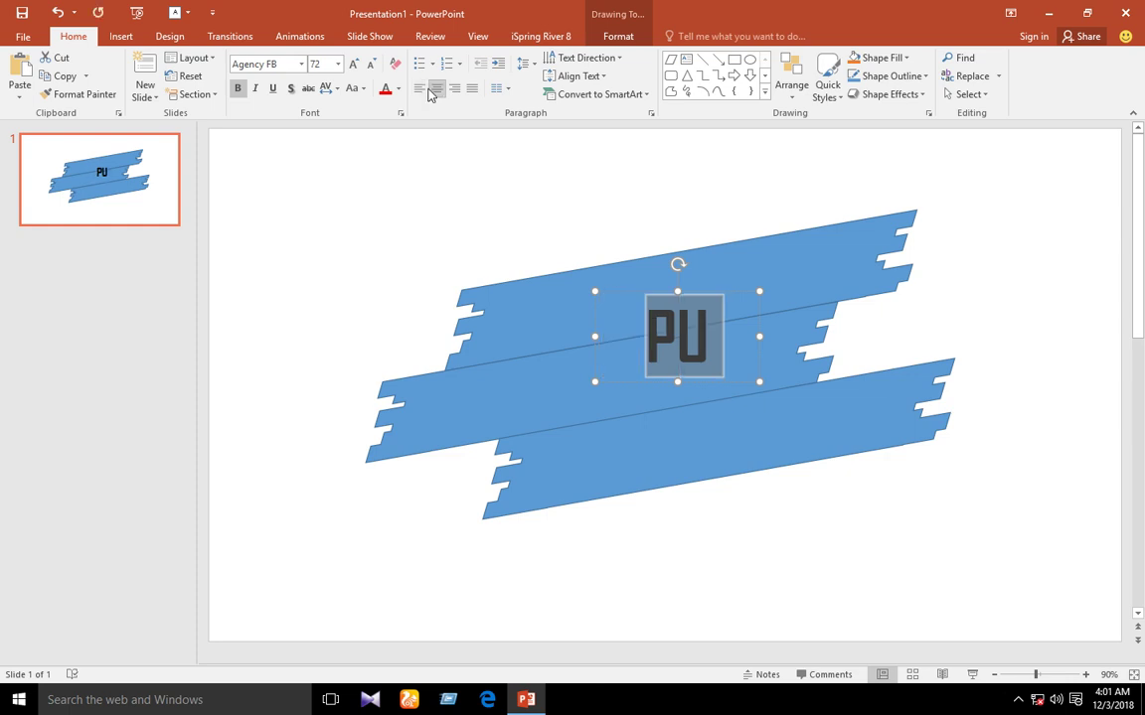
pyautogui.click(353, 63)
pyautogui.click(353, 63)
pyautogui.click(353, 64)
pyautogui.click(352, 64)
pyautogui.click(353, 64)
pyautogui.click(352, 64)
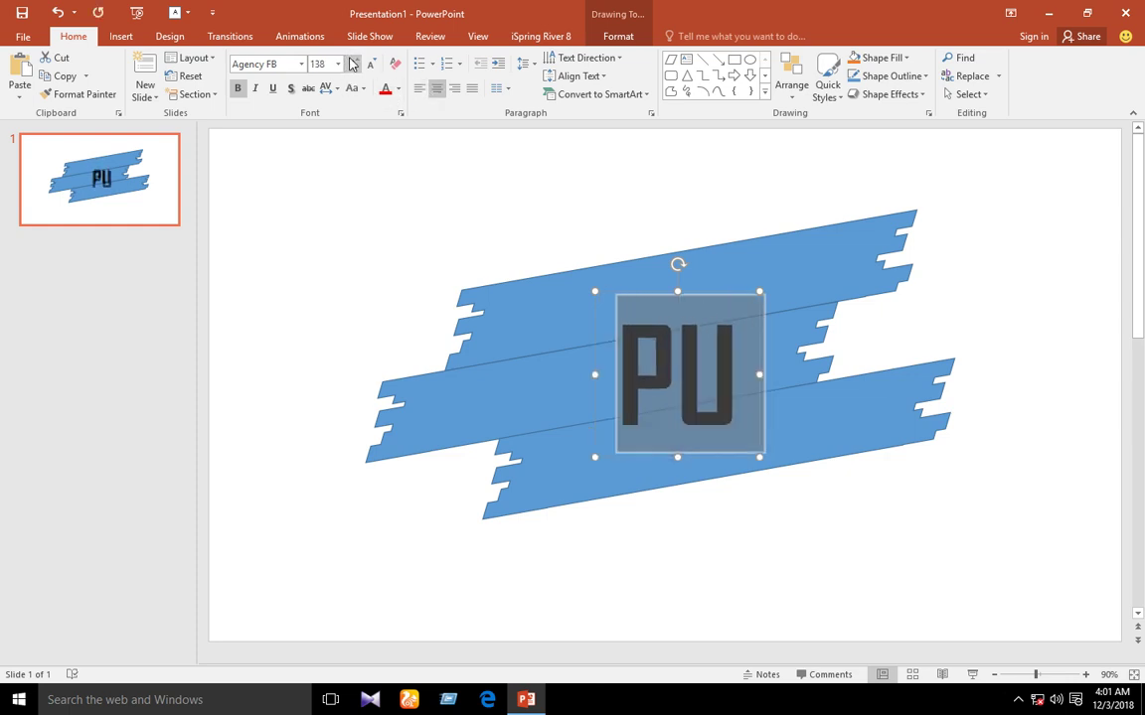
pyautogui.click(353, 63)
pyautogui.click(353, 64)
pyautogui.click(353, 64)
pyautogui.click(353, 63)
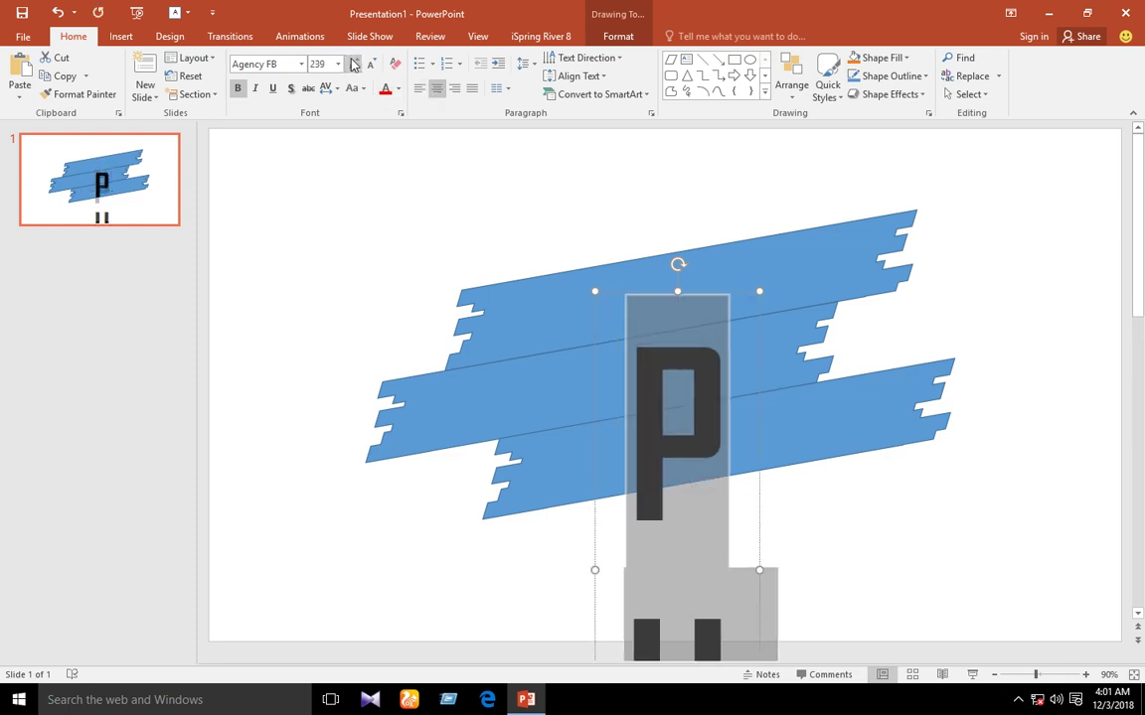
# - Widen the PU text box so it fits on one line and centre it over the planks
pyautogui.moveTo(759, 570); pyautogui.dragTo(868, 560)
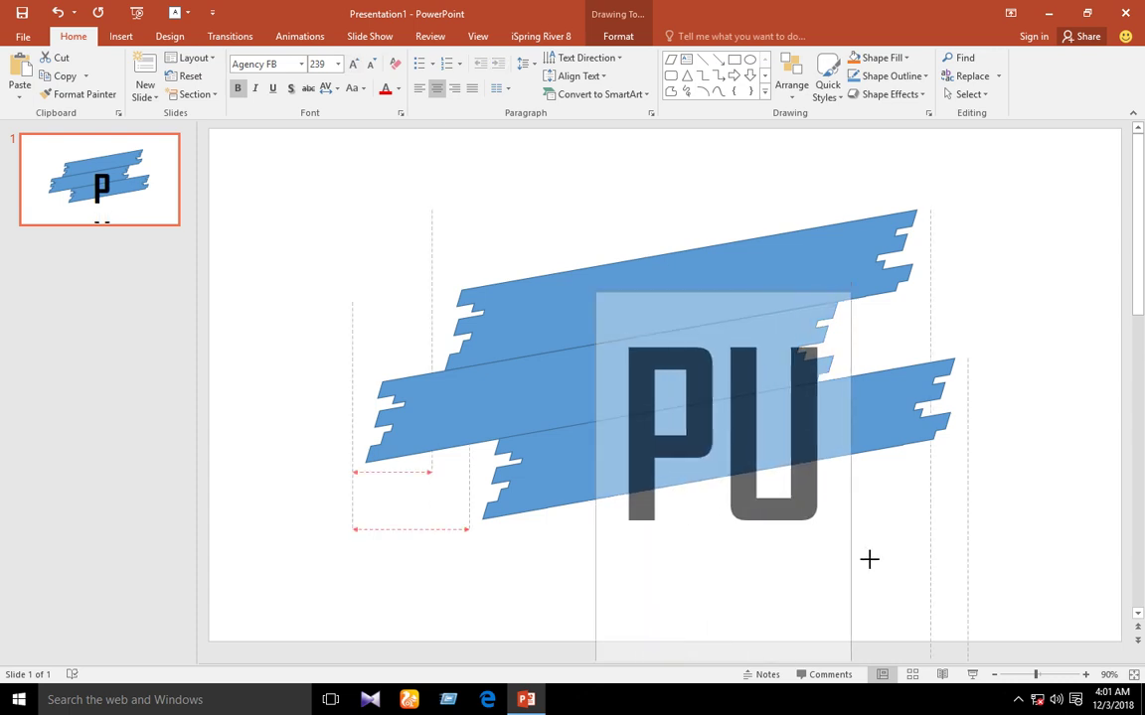
pyautogui.moveTo(802, 572); pyautogui.dragTo(746, 515)
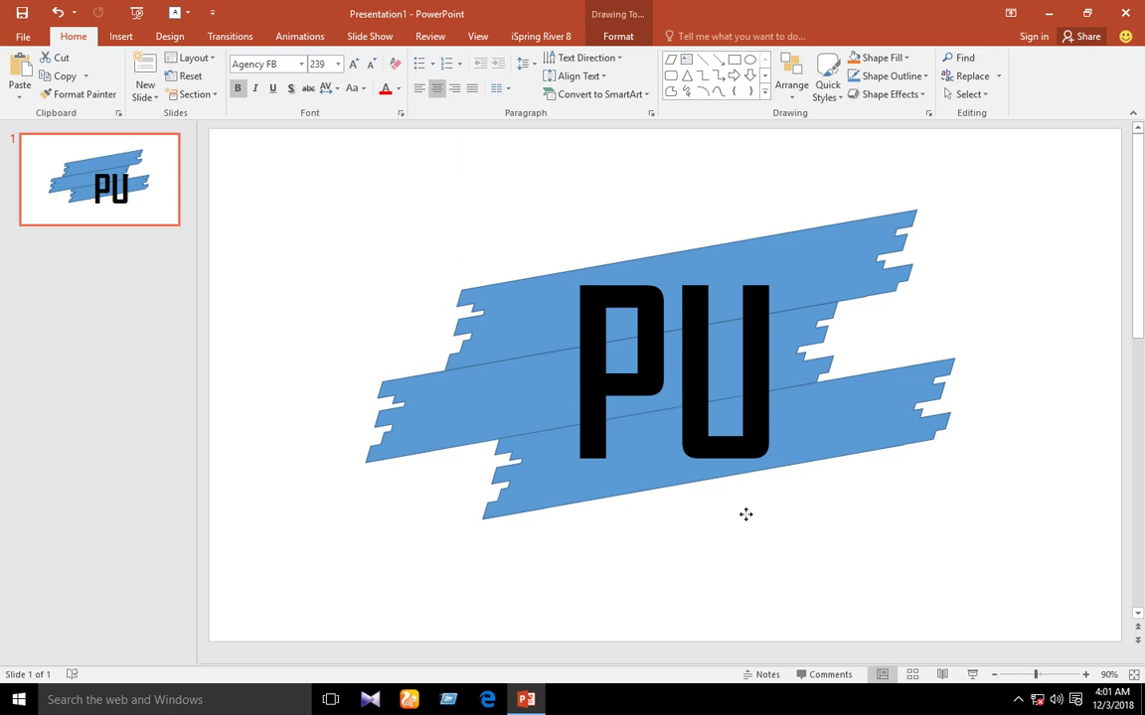
pyautogui.moveTo(750, 513); pyautogui.dragTo(754, 517)
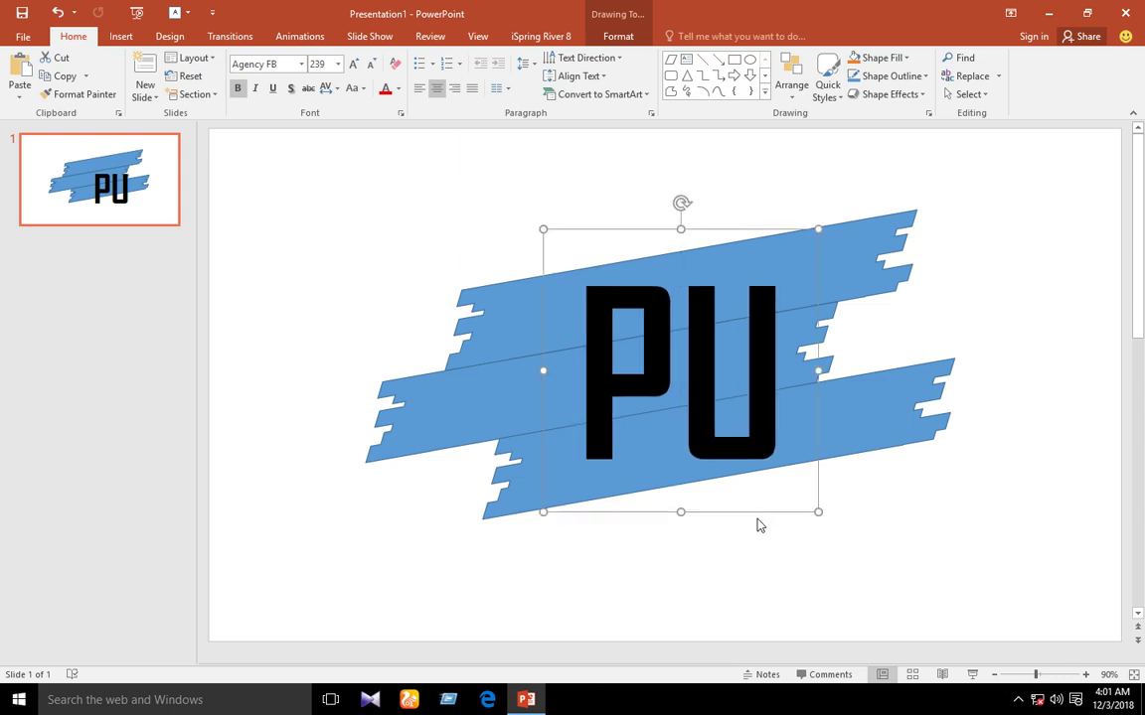
pyautogui.click(979, 583)
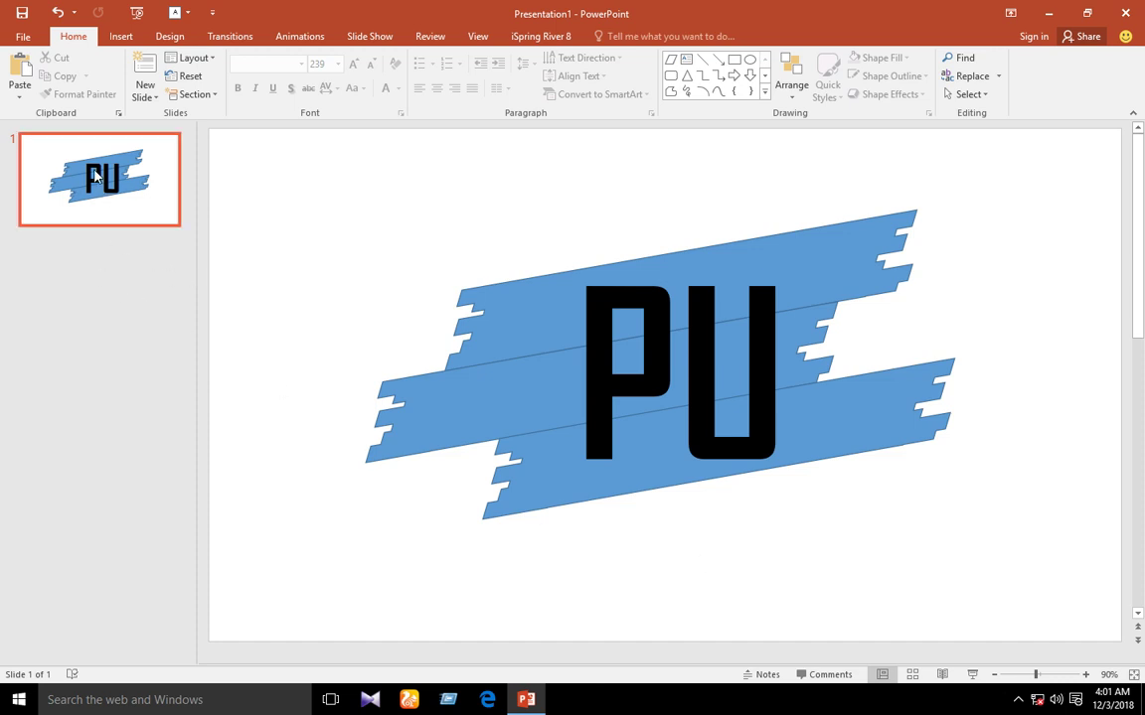
# - Duplicate the logo slide twice to make three identical slides
pyautogui.rightClick(85, 167)
pyautogui.click(157, 277)
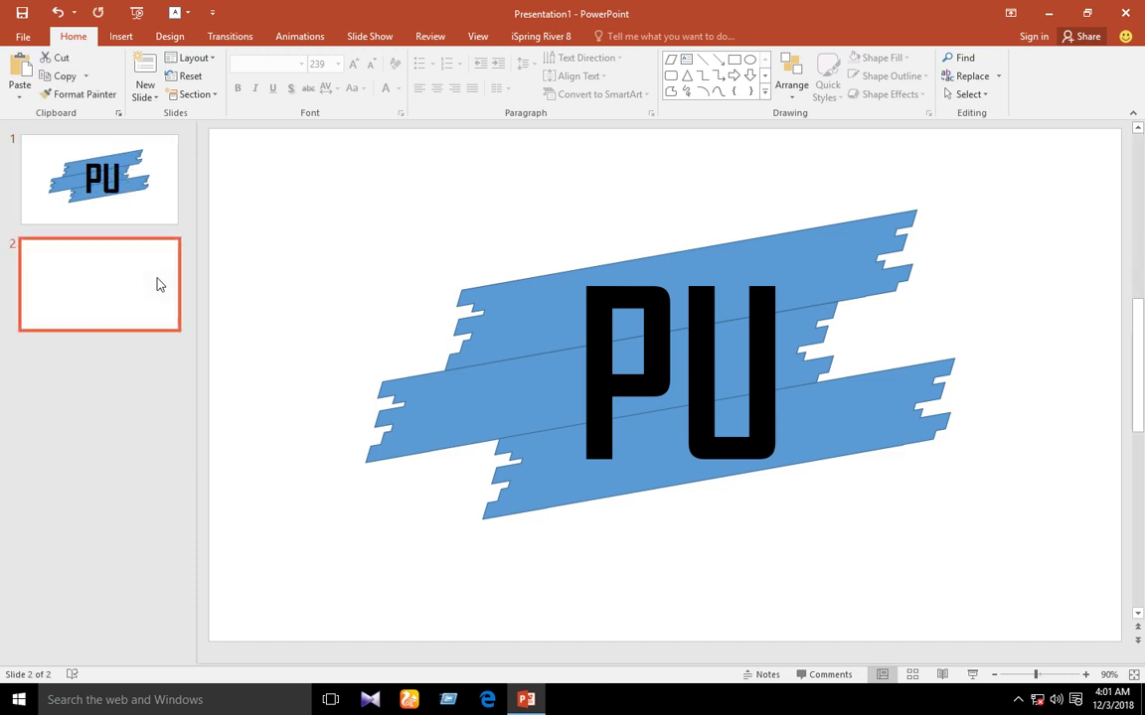
pyautogui.rightClick(100, 295)
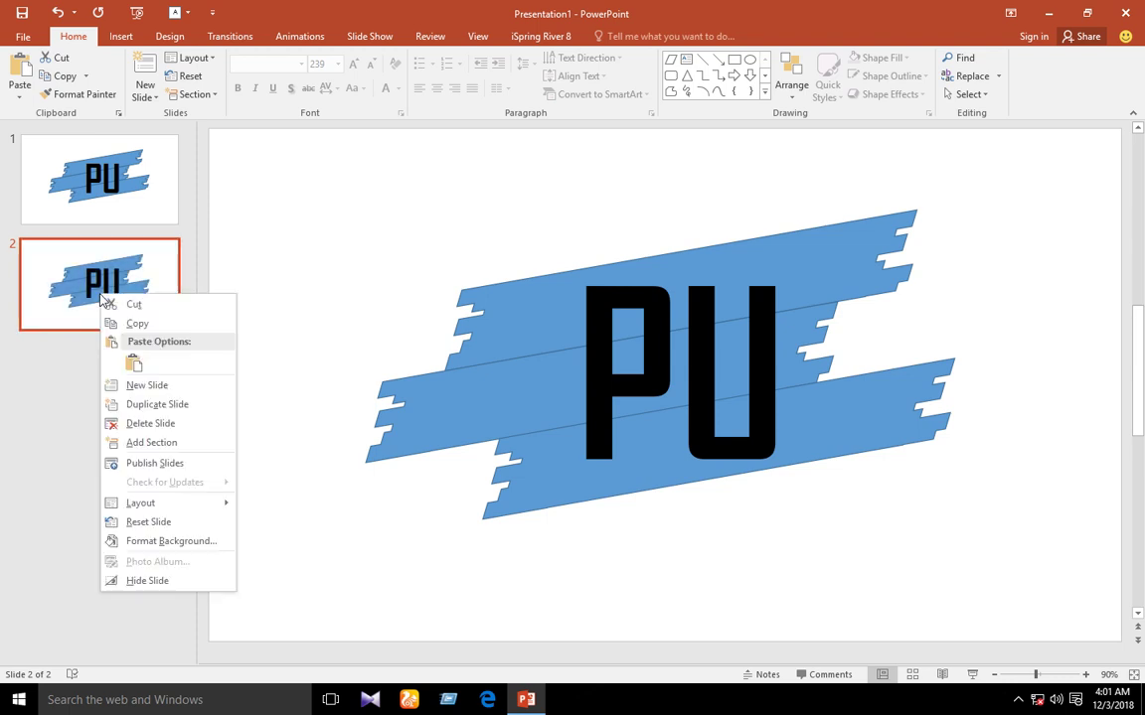
pyautogui.click(157, 405)
# - On slide 1, delete the upper band and subtract PU from the middle band
pyautogui.click(146, 198)
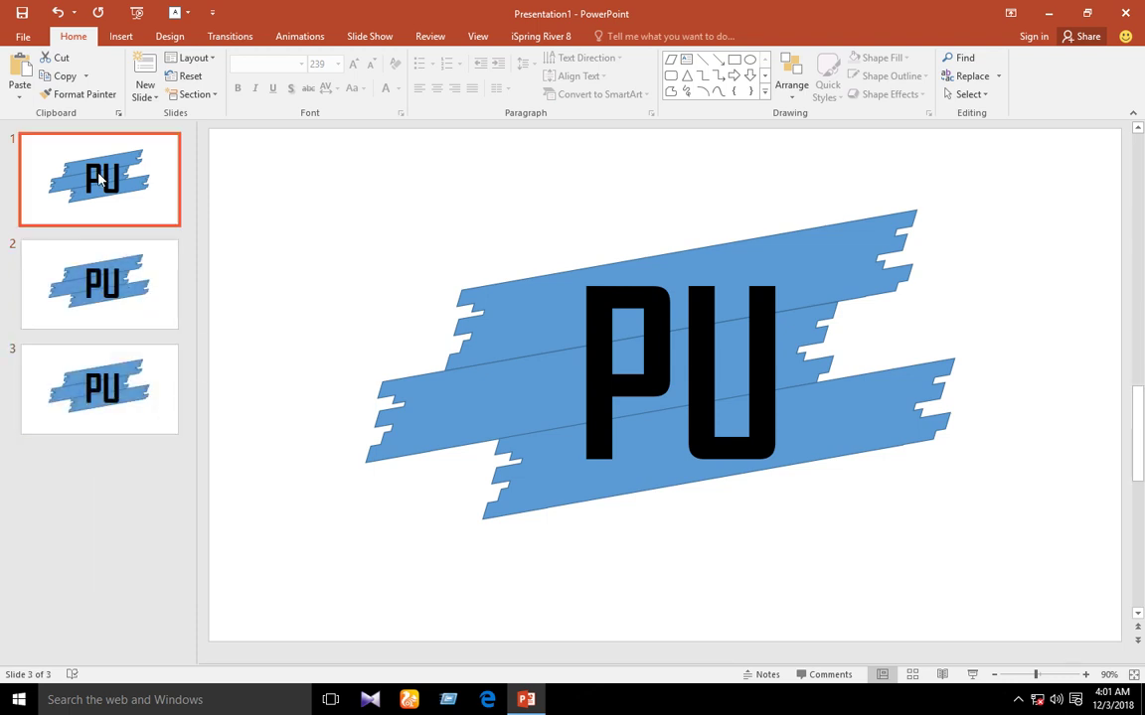
pyautogui.click(480, 326)
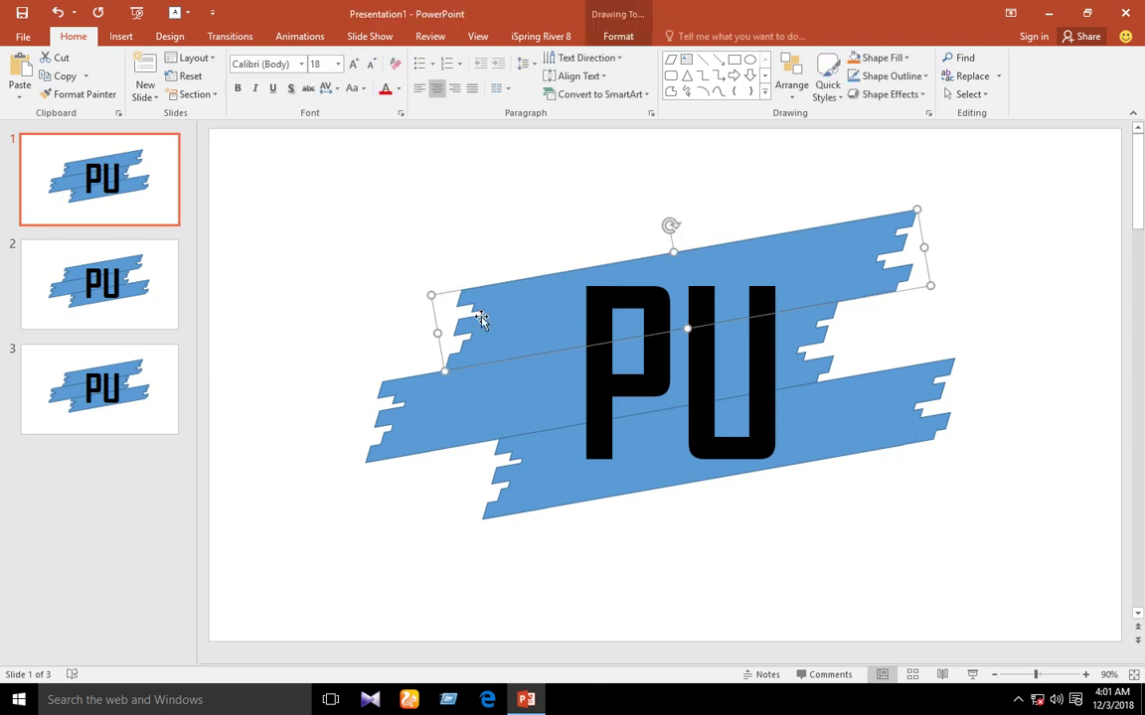
pyautogui.press('Delete')
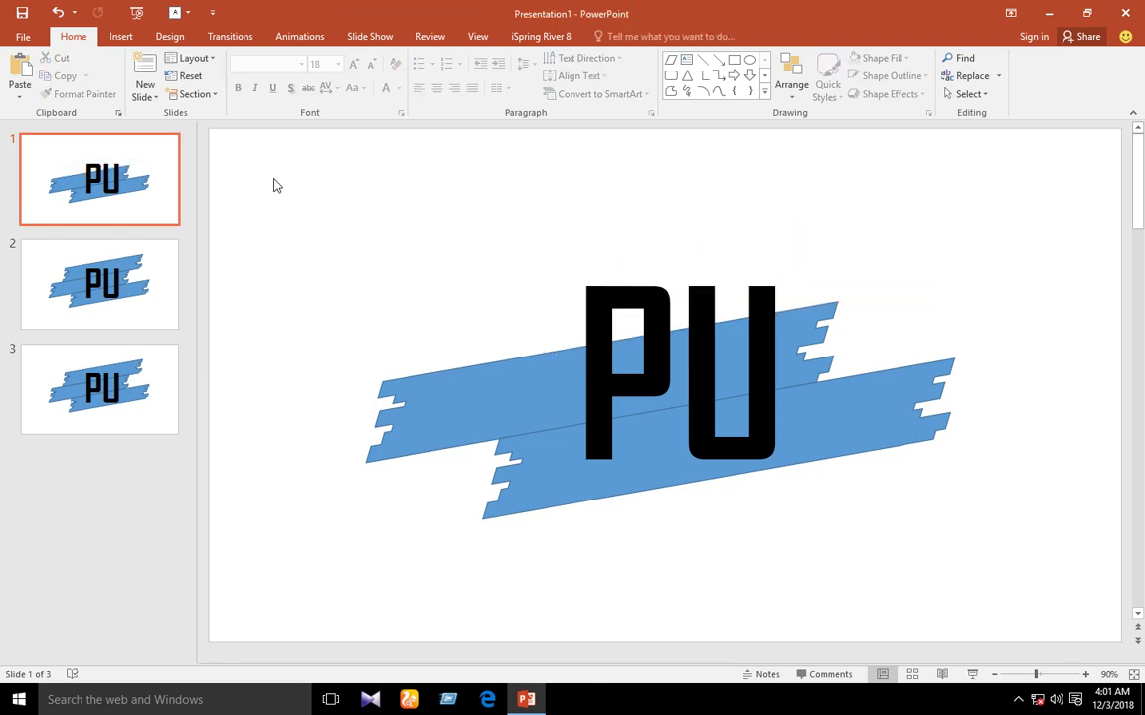
pyautogui.moveTo(356, 208); pyautogui.dragTo(1076, 582)
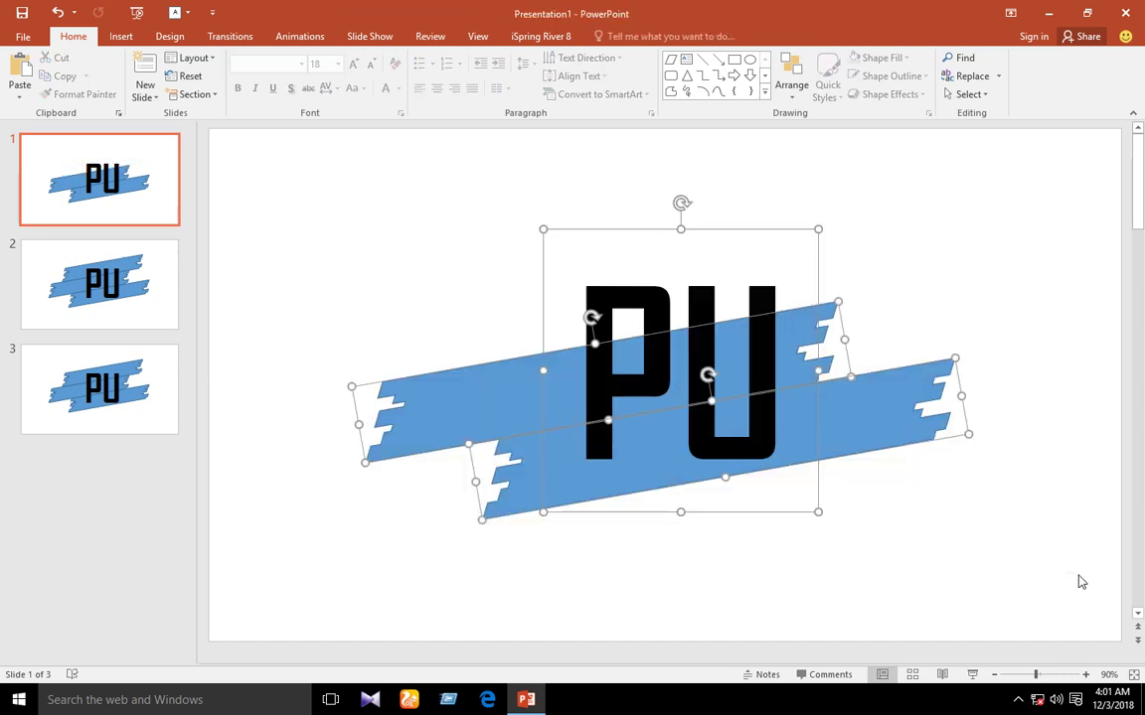
pyautogui.click(618, 36)
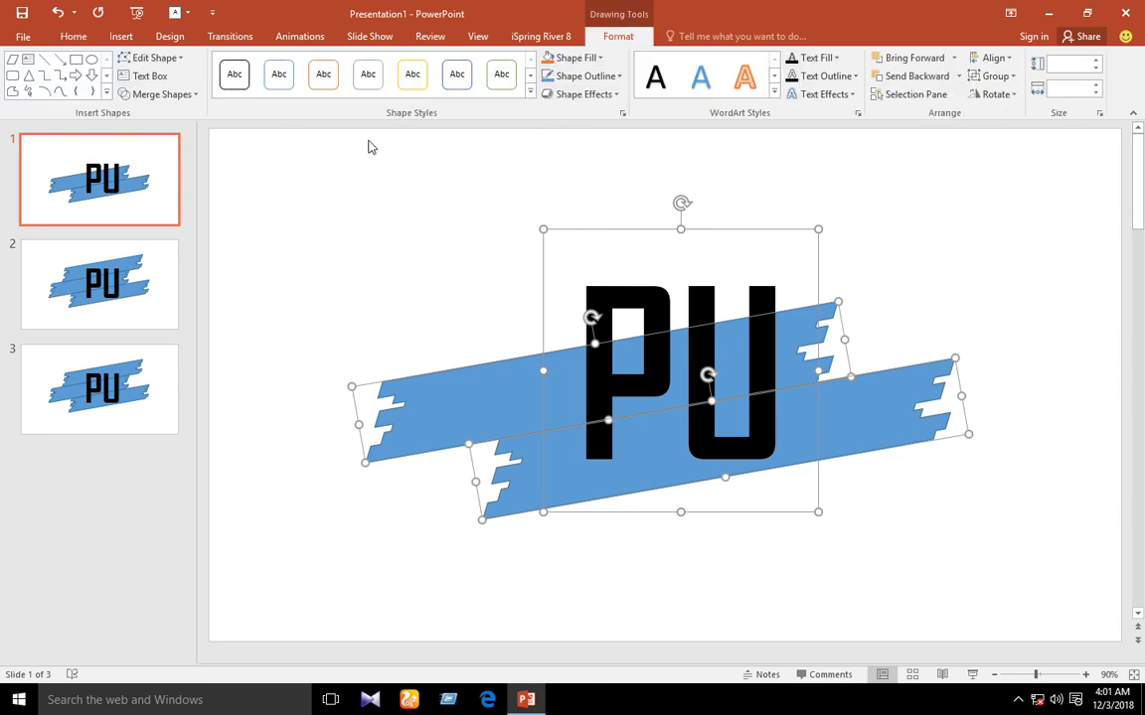
pyautogui.click(152, 95)
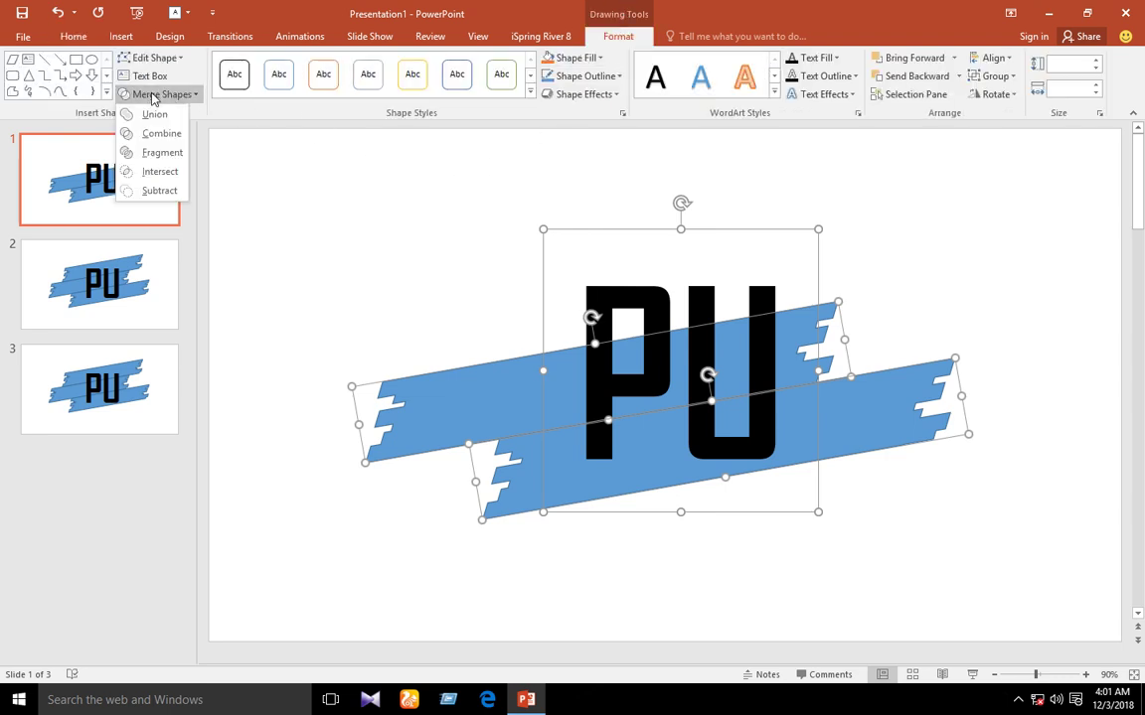
pyautogui.click(157, 192)
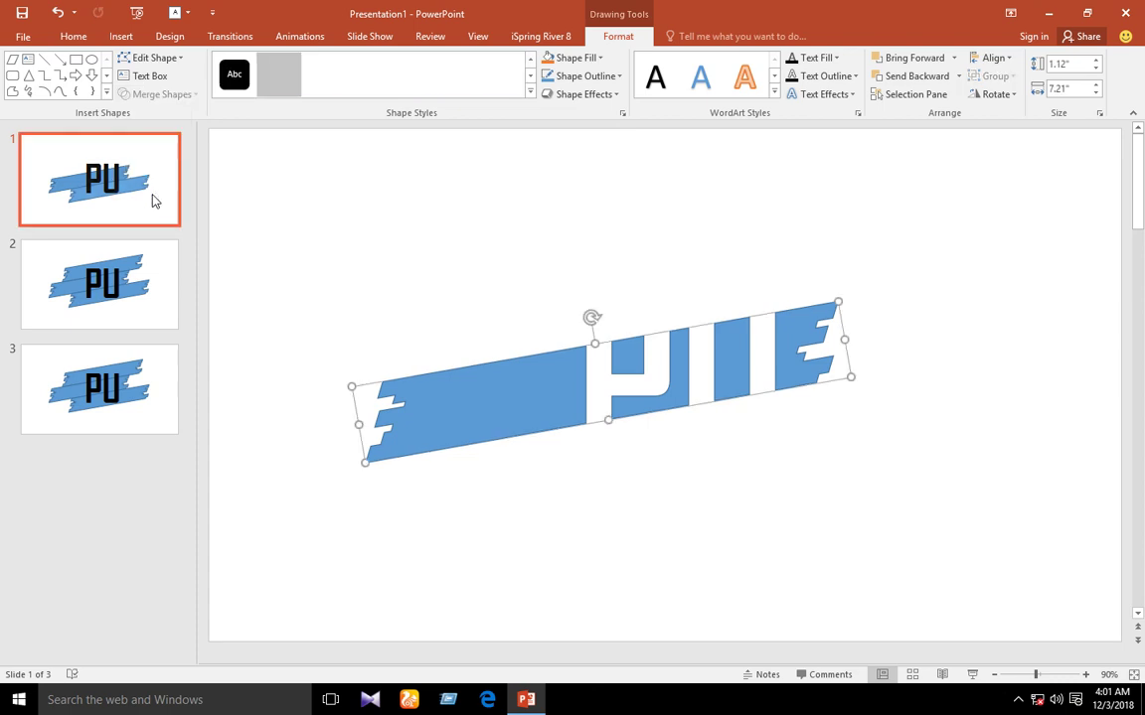
pyautogui.click(140, 304)
# - On slide 2, delete the middle band and subtract PU from the top band
pyautogui.doubleClick(486, 403)
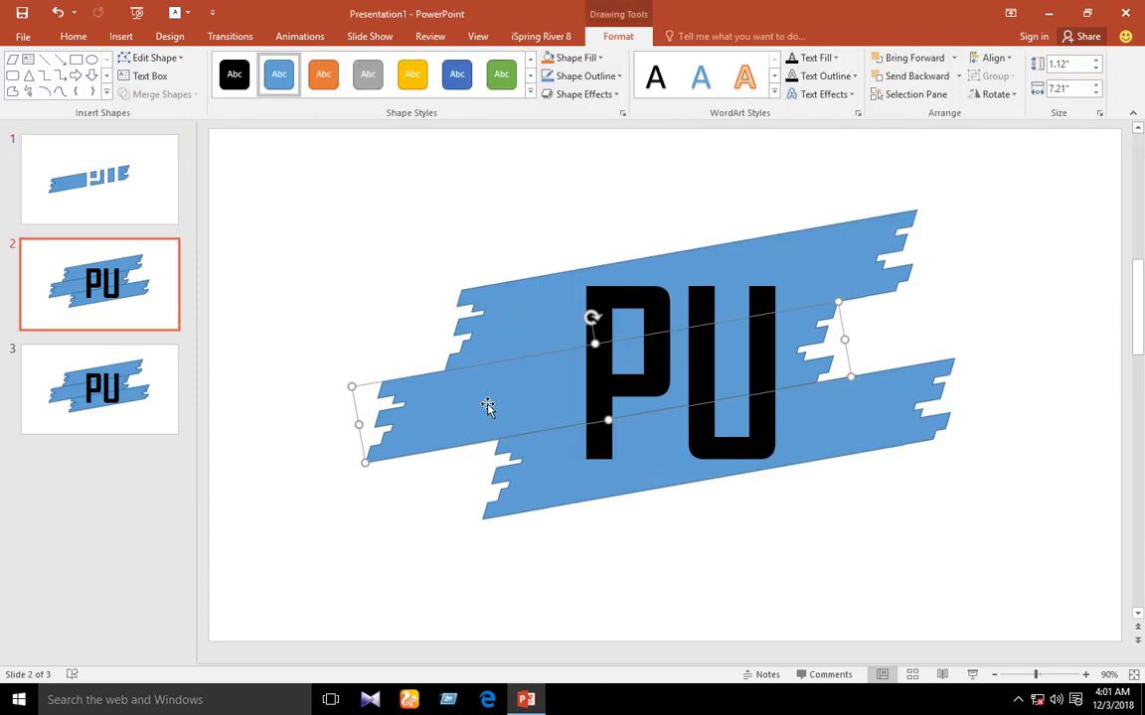
pyautogui.press('Delete')
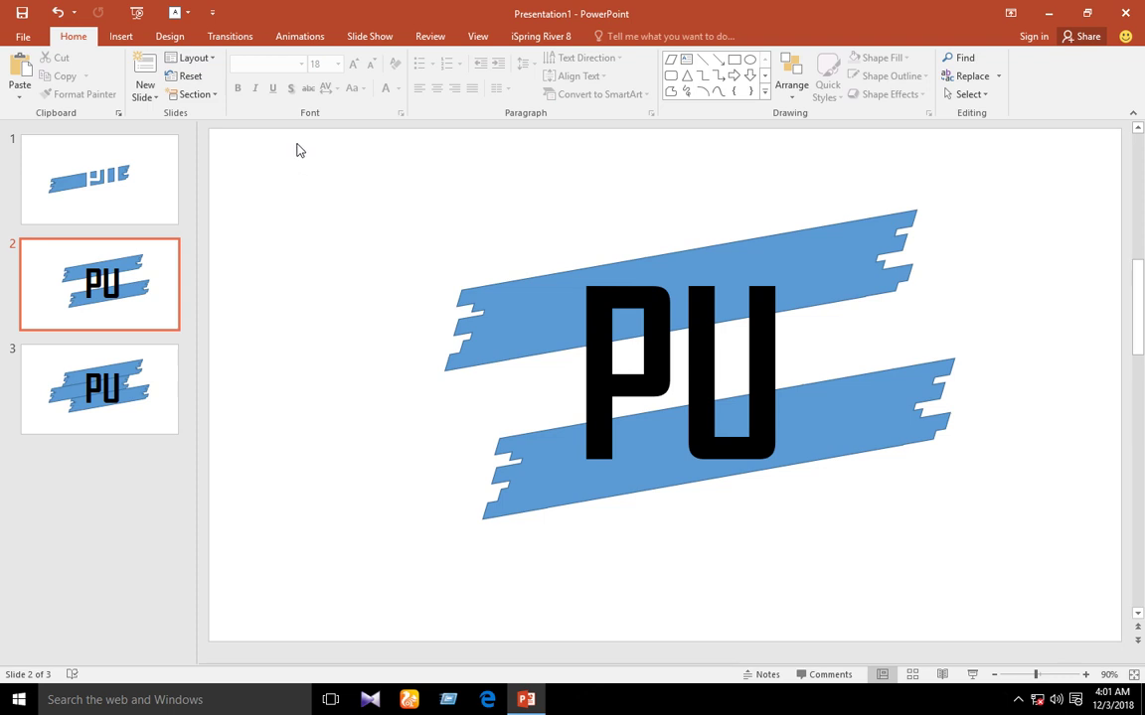
pyautogui.moveTo(296, 147); pyautogui.dragTo(1067, 608)
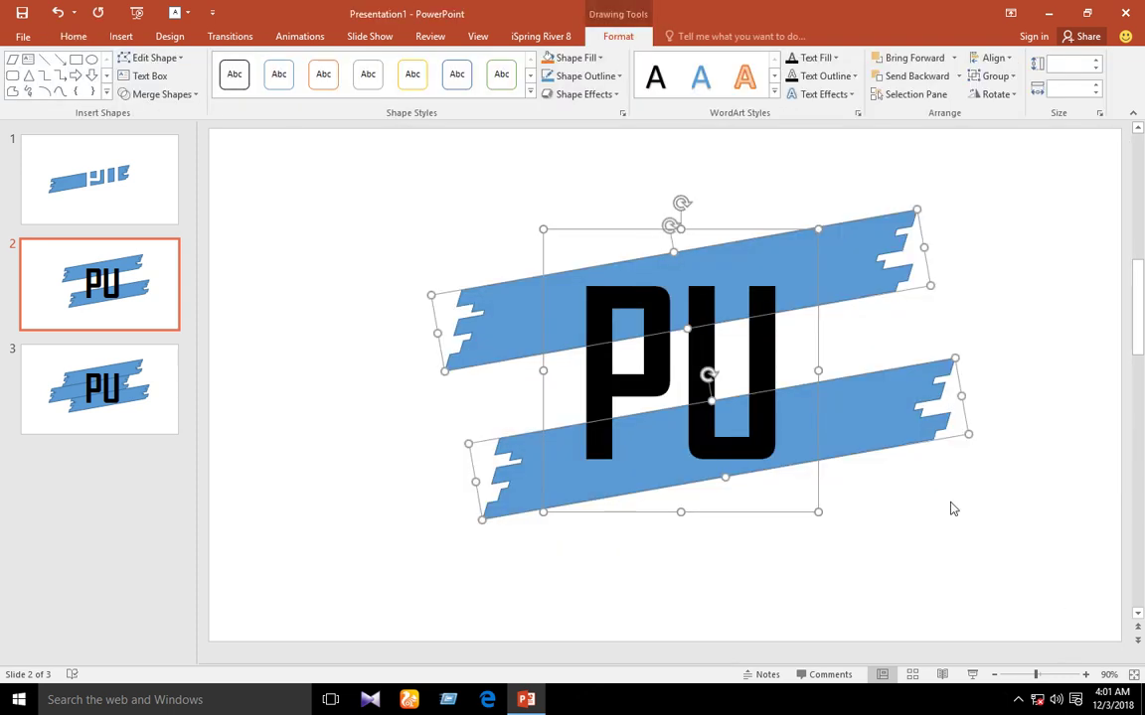
pyautogui.click(159, 94)
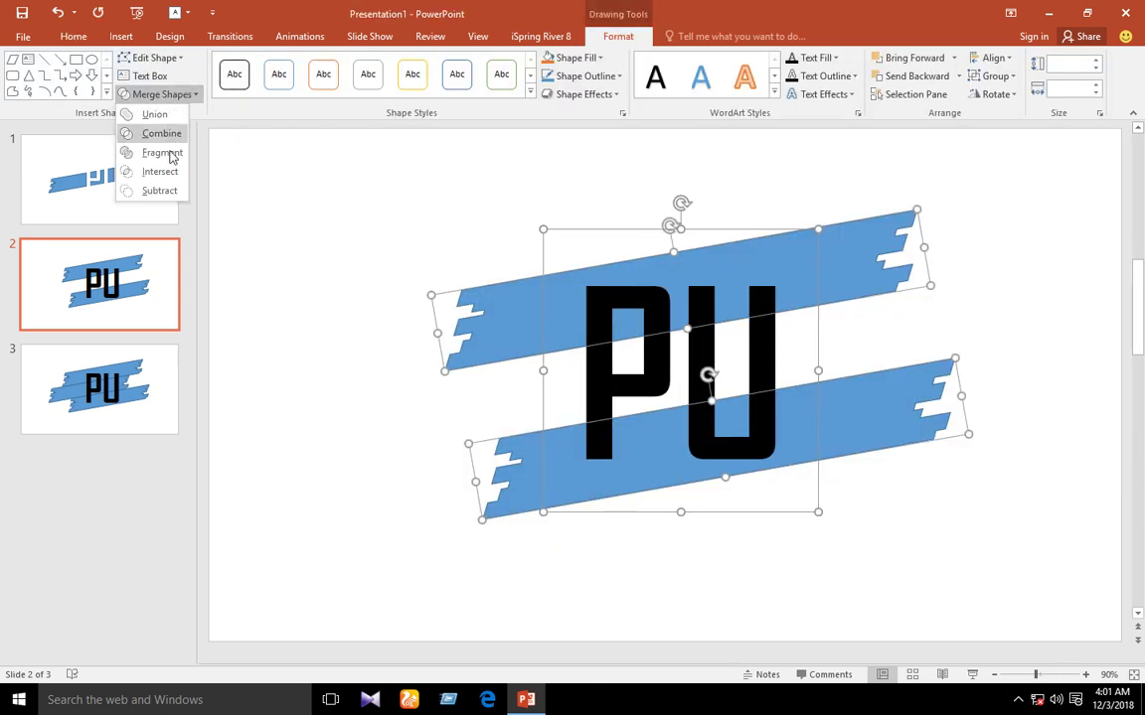
pyautogui.click(154, 195)
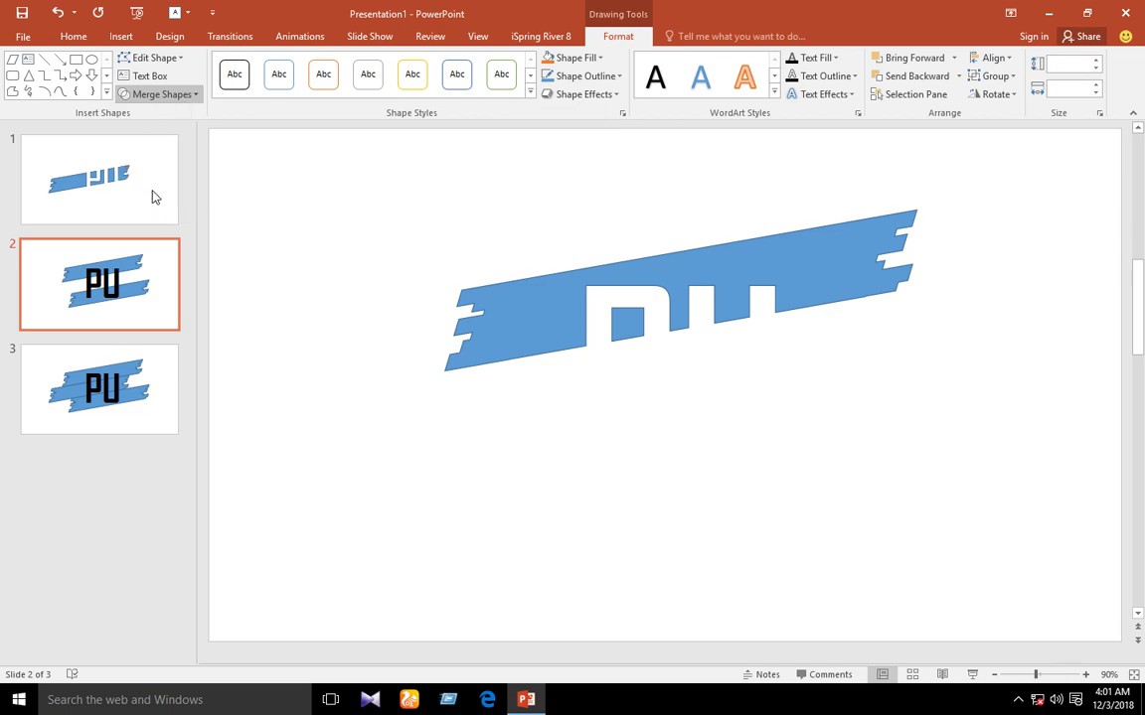
# - On slide 3, delete the middle and top bands and subtract PU from the bottom band
pyautogui.click(100, 397)
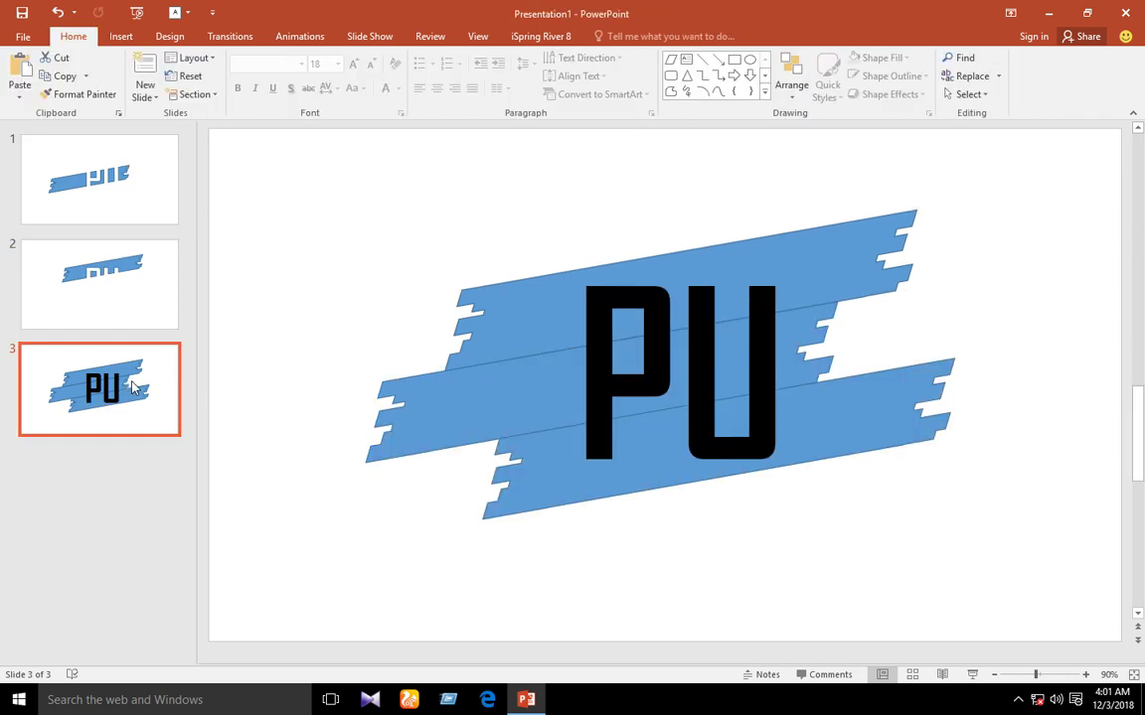
pyautogui.click(478, 396)
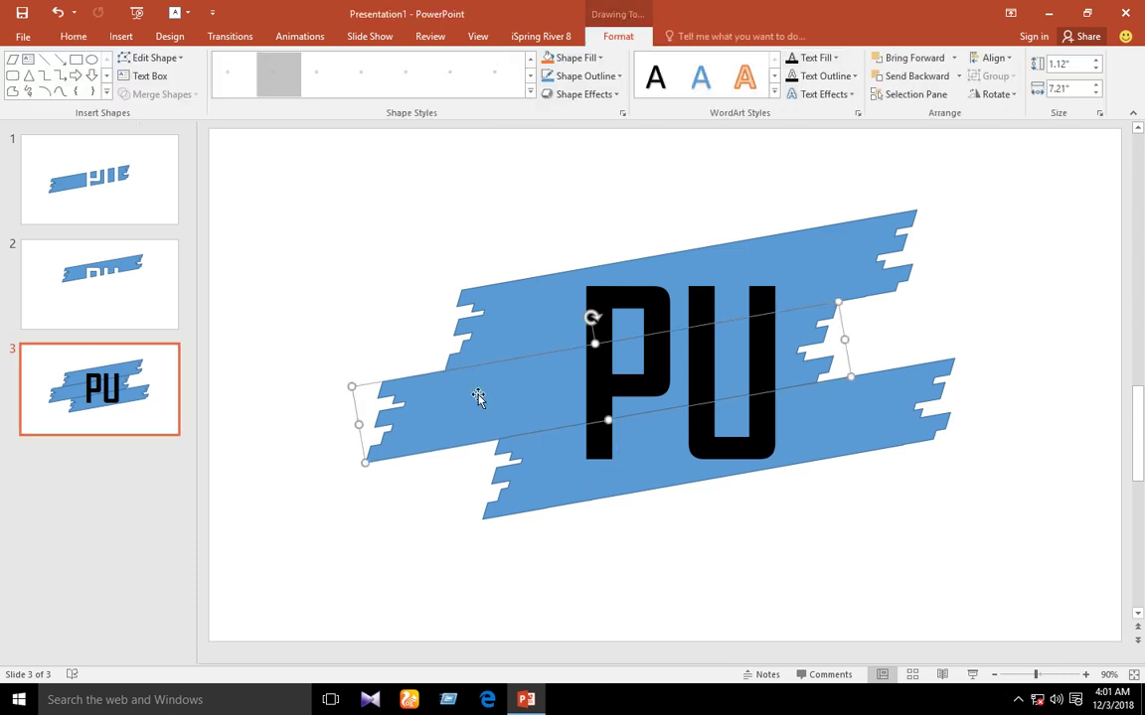
pyautogui.press('Delete')
pyautogui.click(475, 349)
pyautogui.press('Delete')
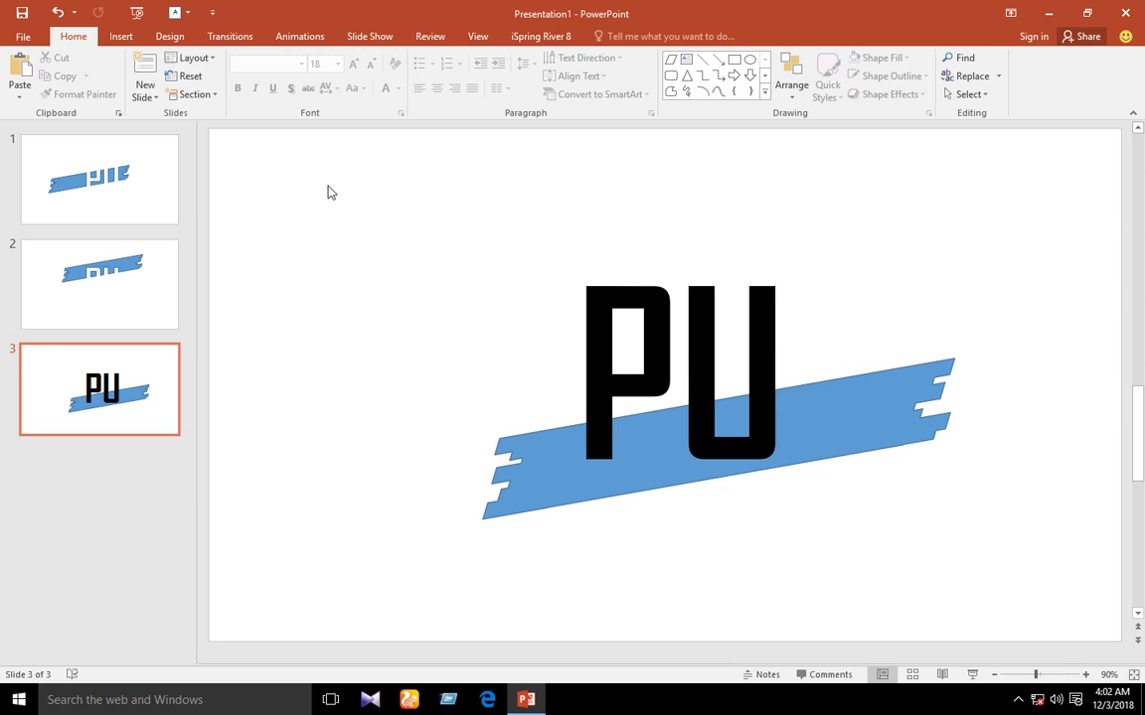
pyautogui.moveTo(328, 186)
pyautogui.mouseDown()
pyautogui.moveTo(1109, 610)
pyautogui.moveTo(1089, 611)
pyautogui.mouseUp()
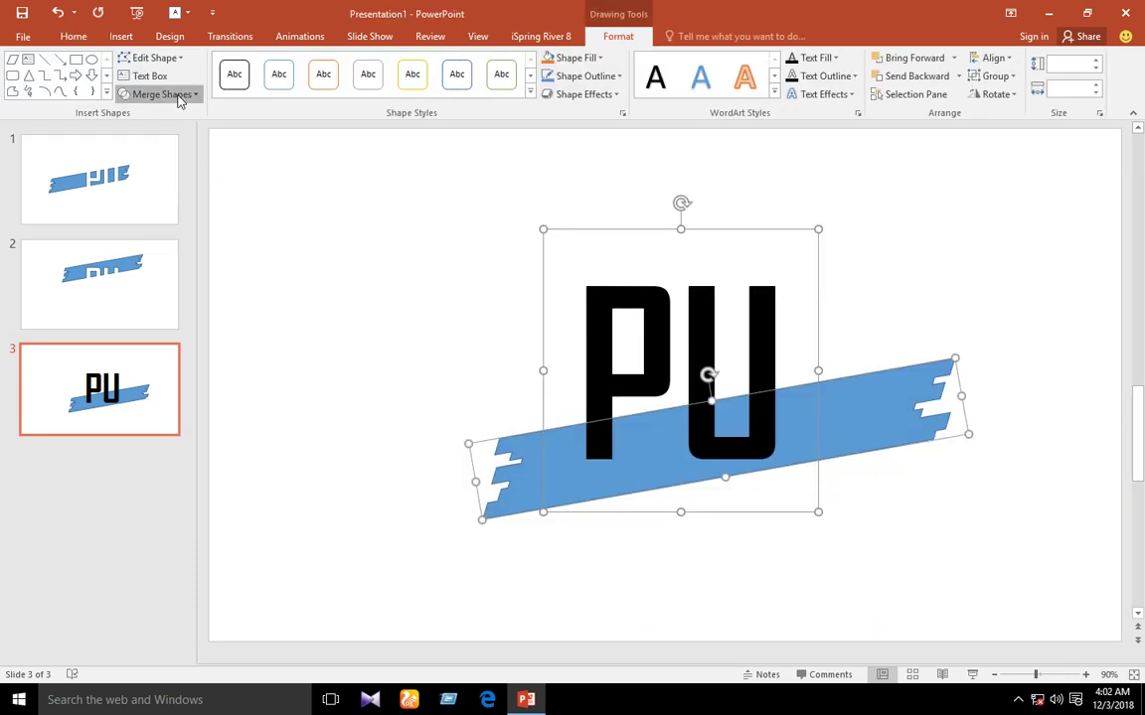
pyautogui.click(180, 96)
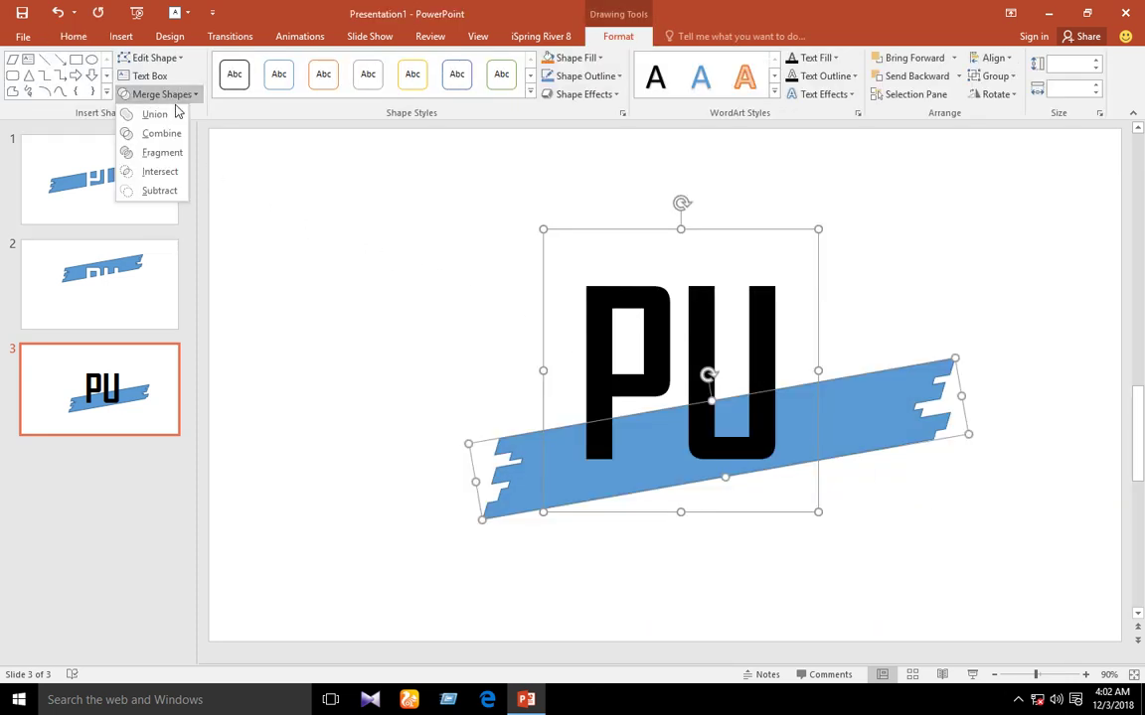
pyautogui.click(177, 195)
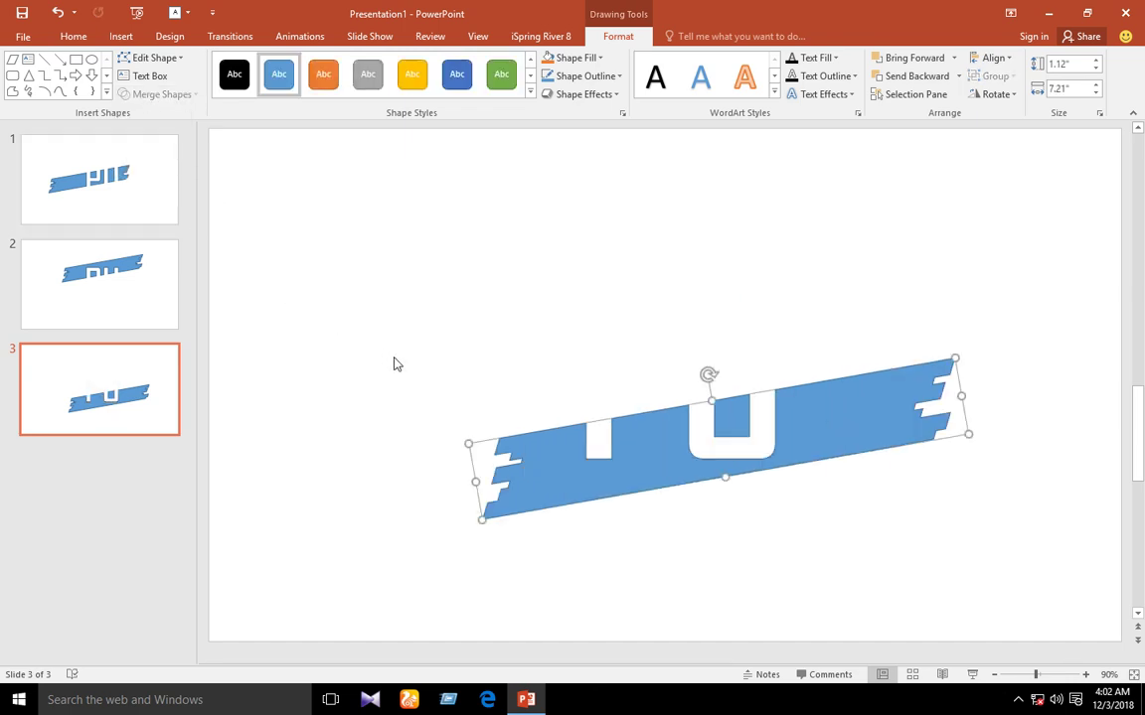
pyautogui.click(394, 364)
pyautogui.click(141, 208)
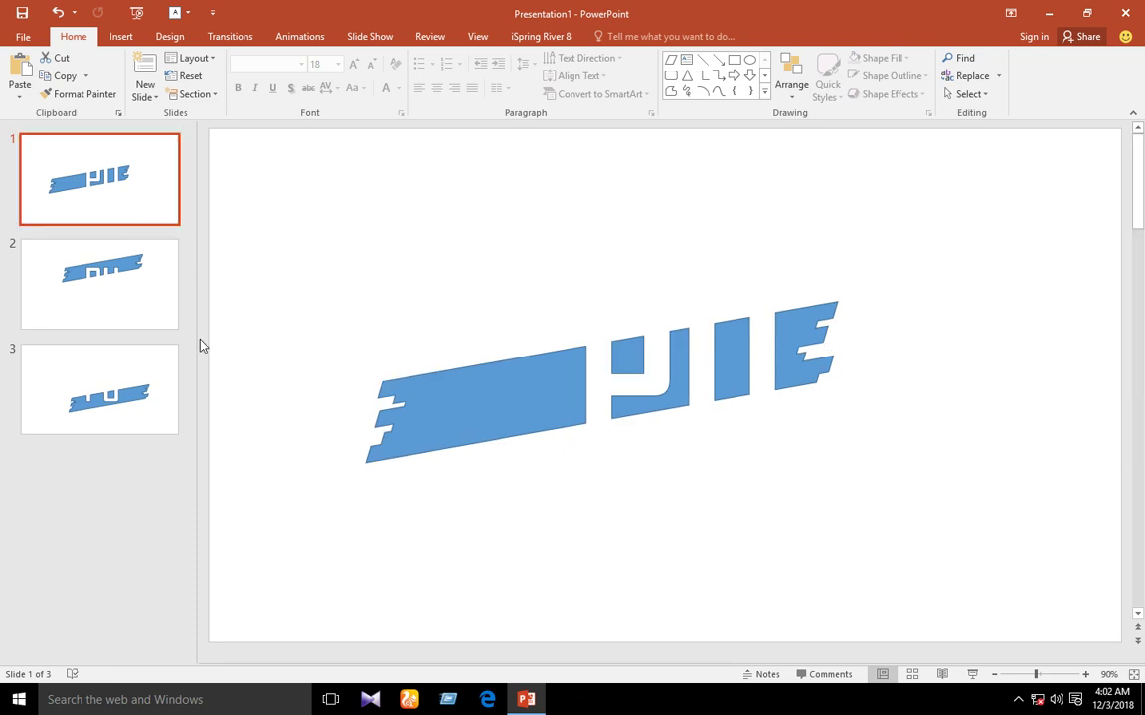
# - Fill slide 2's cut-out band with pink from More Fill Colors
pyautogui.click(129, 296)
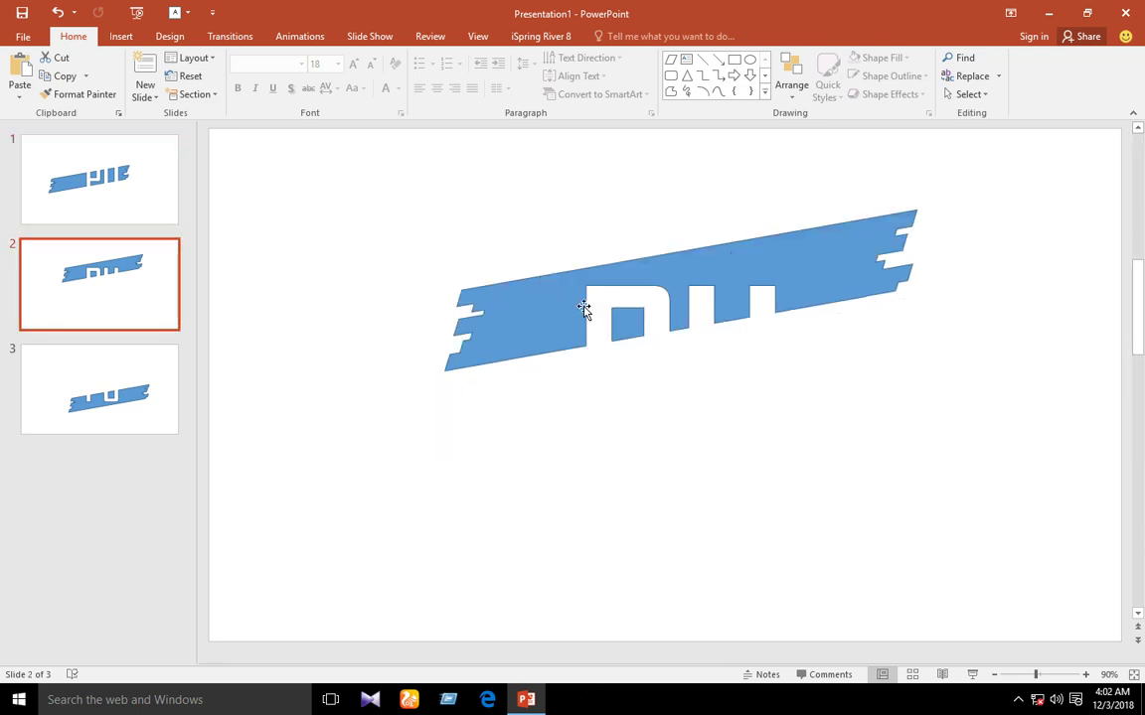
pyautogui.click(805, 286)
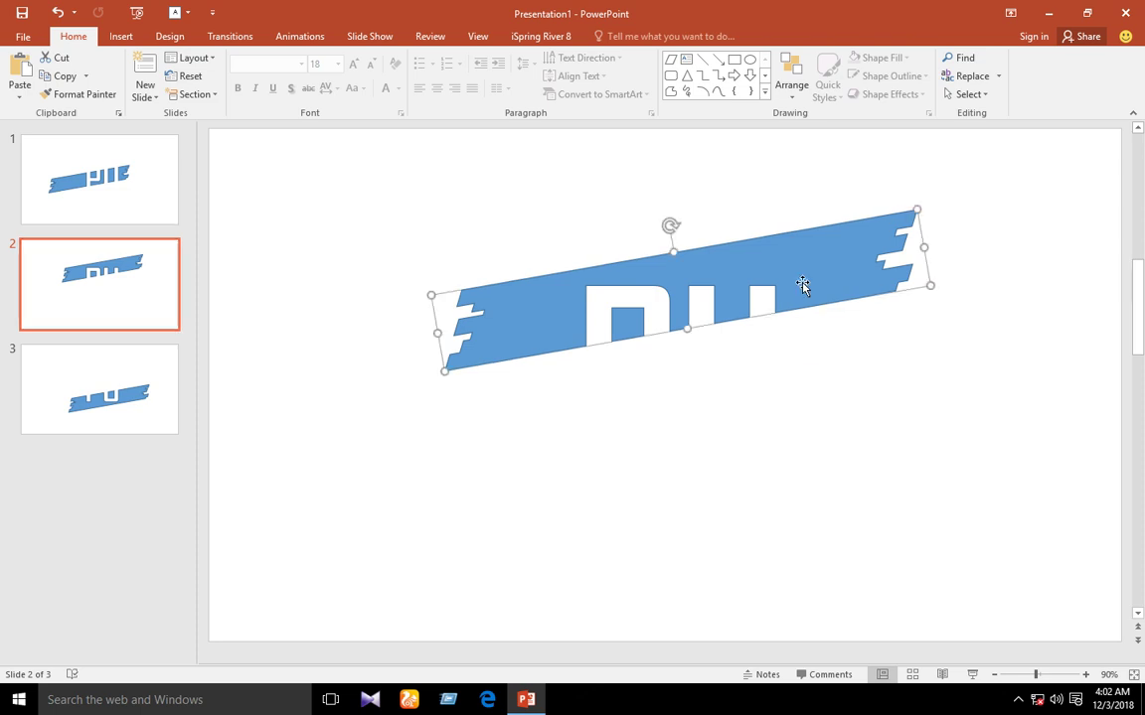
pyautogui.click(602, 15)
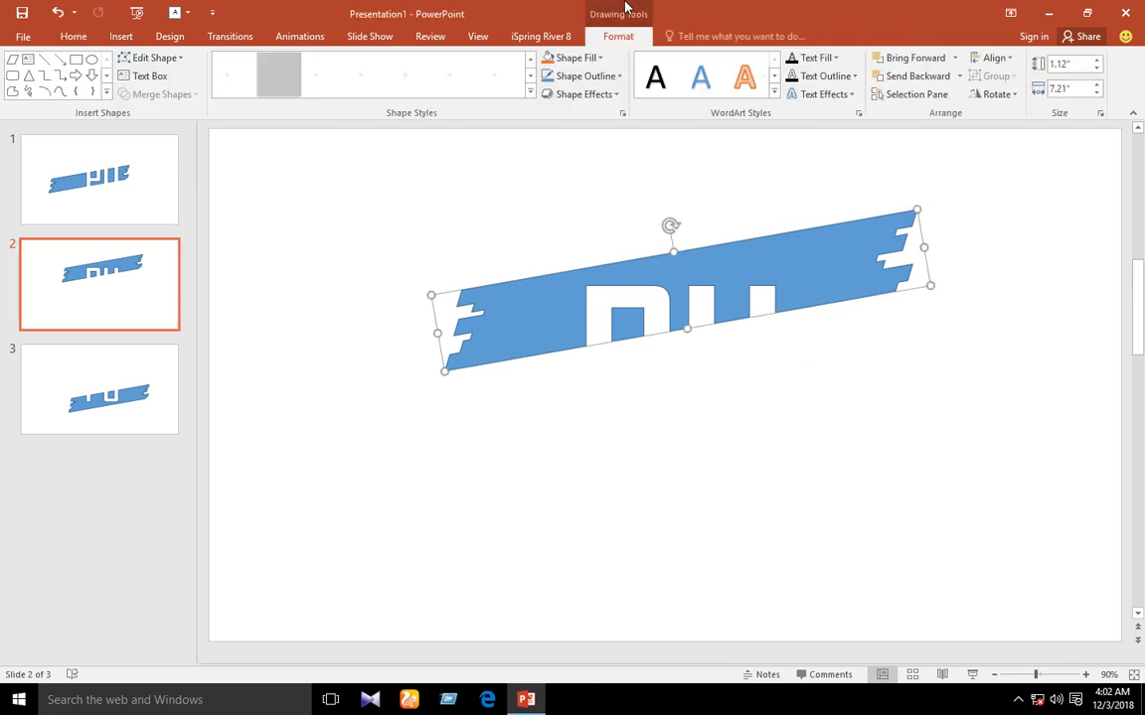
pyautogui.click(586, 58)
pyautogui.click(596, 218)
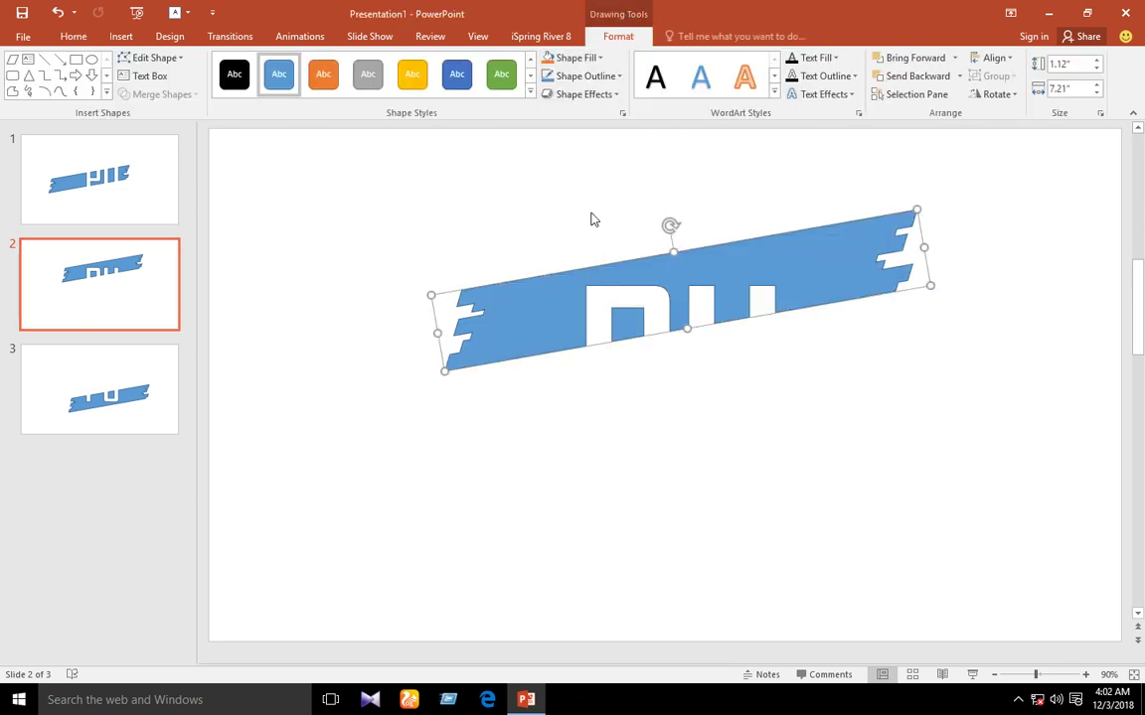
pyautogui.doubleClick(557, 334)
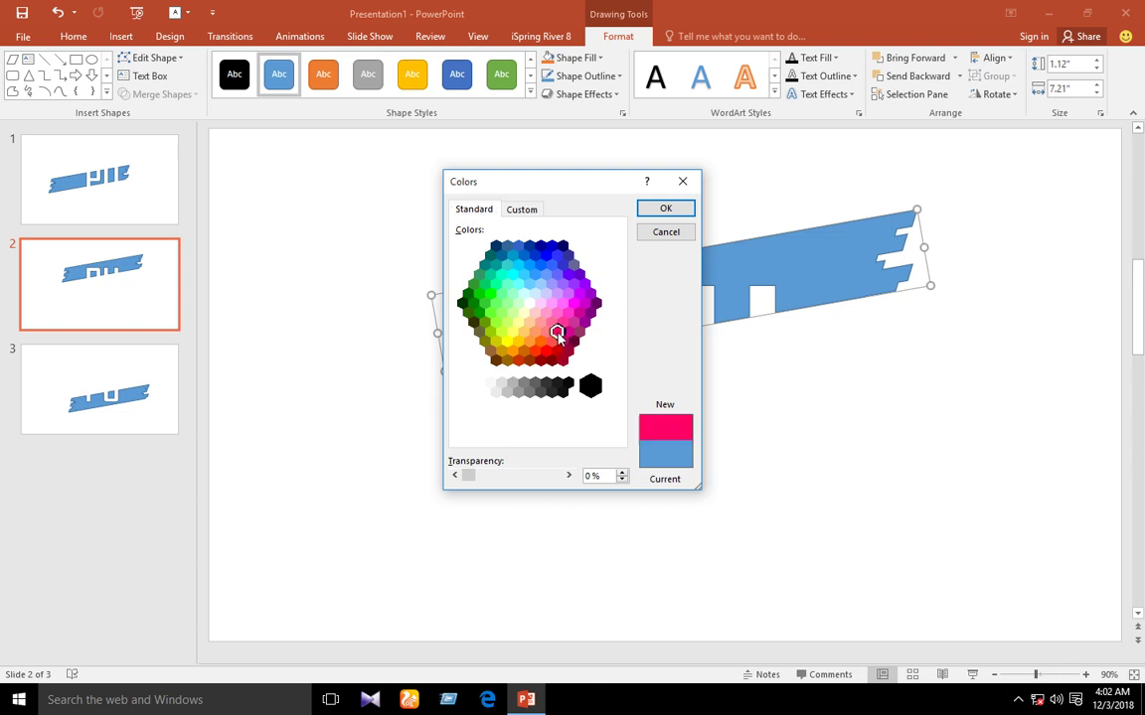
# - Remove the pink band's outline
pyautogui.click(586, 76)
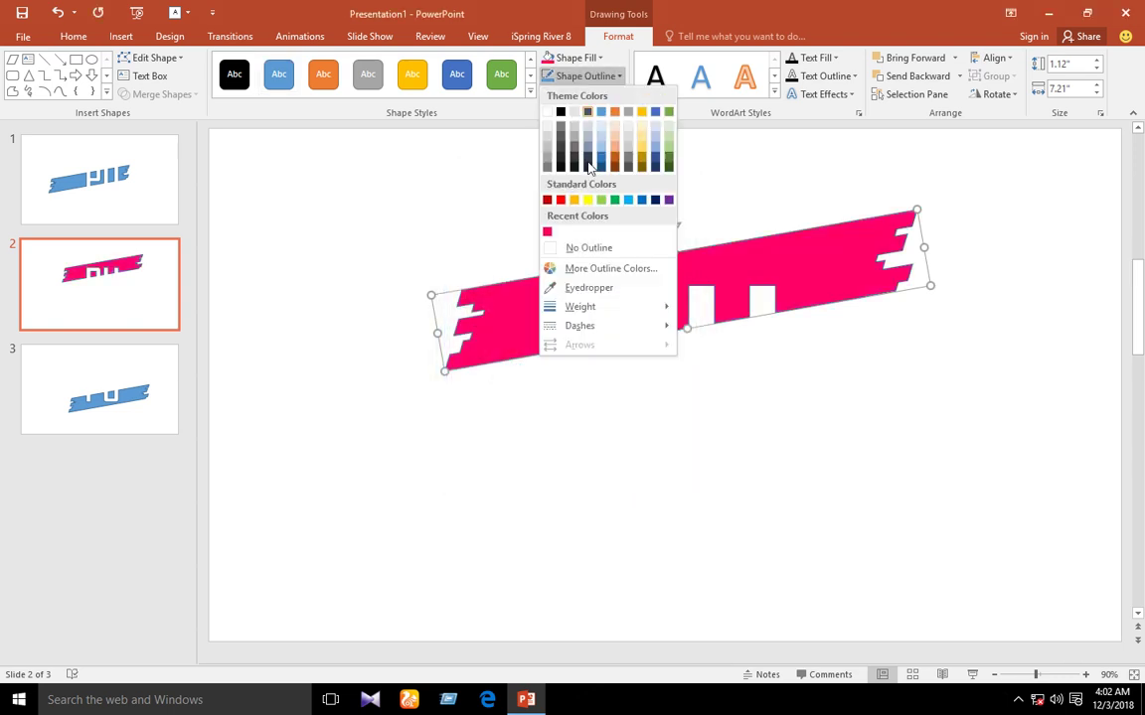
pyautogui.click(597, 247)
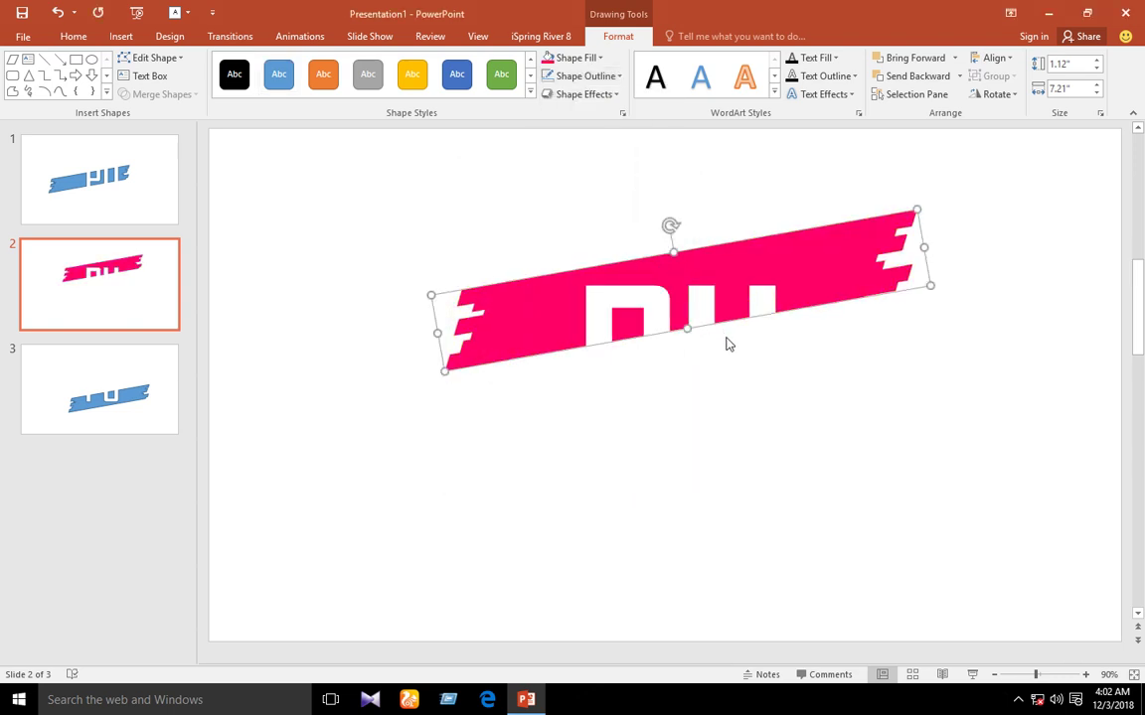
pyautogui.click(778, 400)
pyautogui.scroll(-1, 1016, 593)
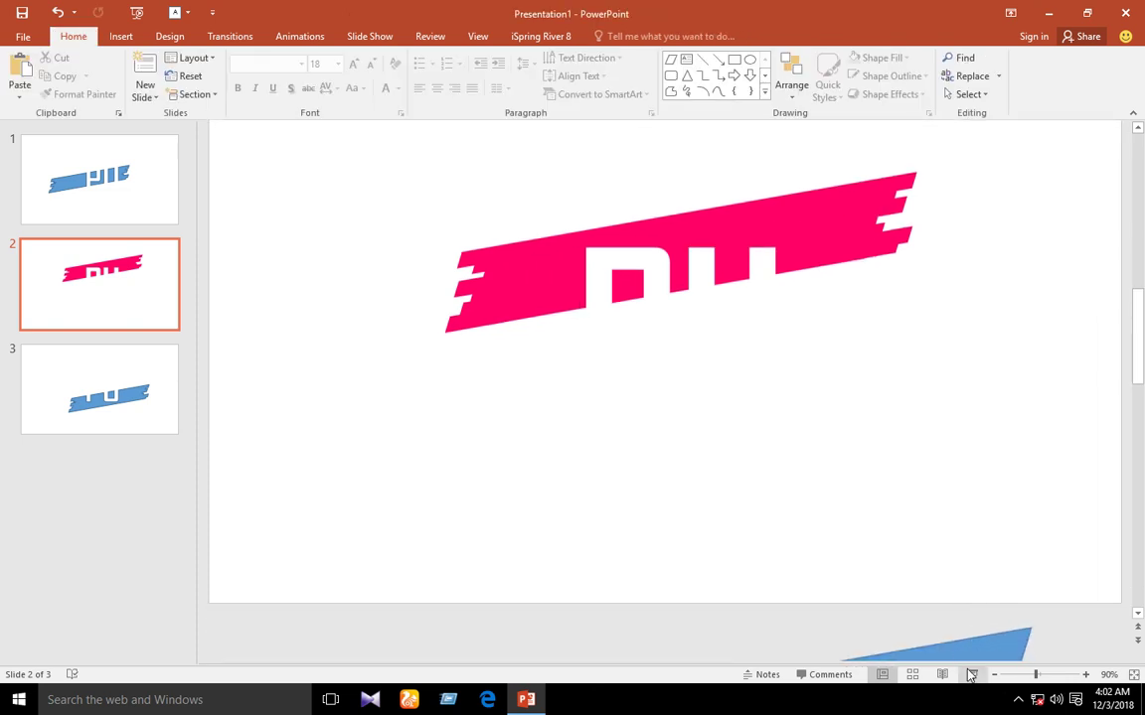
pyautogui.click(965, 644)
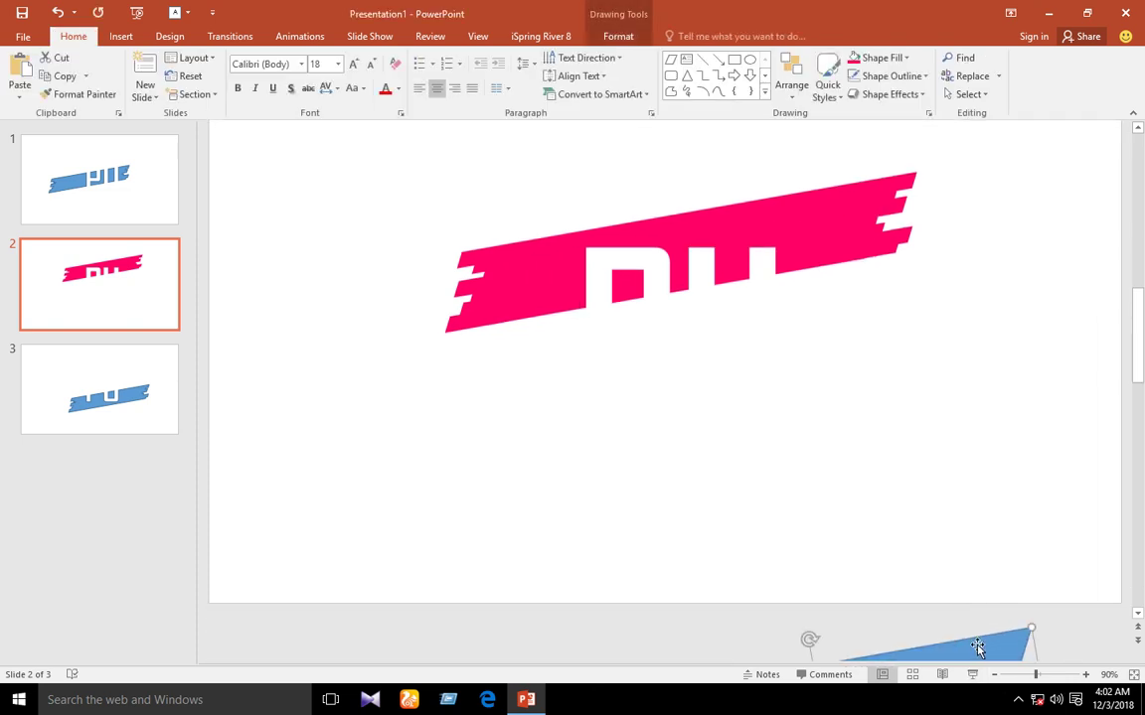
# - Move the parallelogram up behind the pink plank, aligned with its letter cut-outs
pyautogui.scroll(-1, 977, 647)
pyautogui.moveTo(935, 613); pyautogui.dragTo(888, 314)
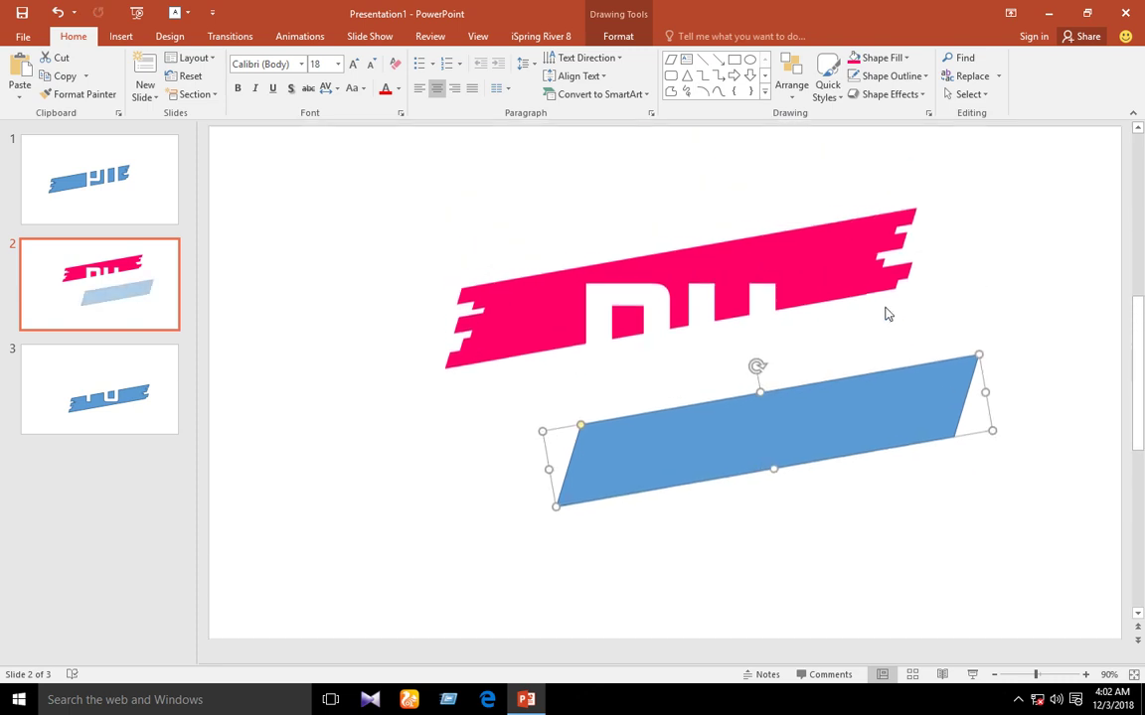
pyautogui.moveTo(795, 440); pyautogui.dragTo(715, 300)
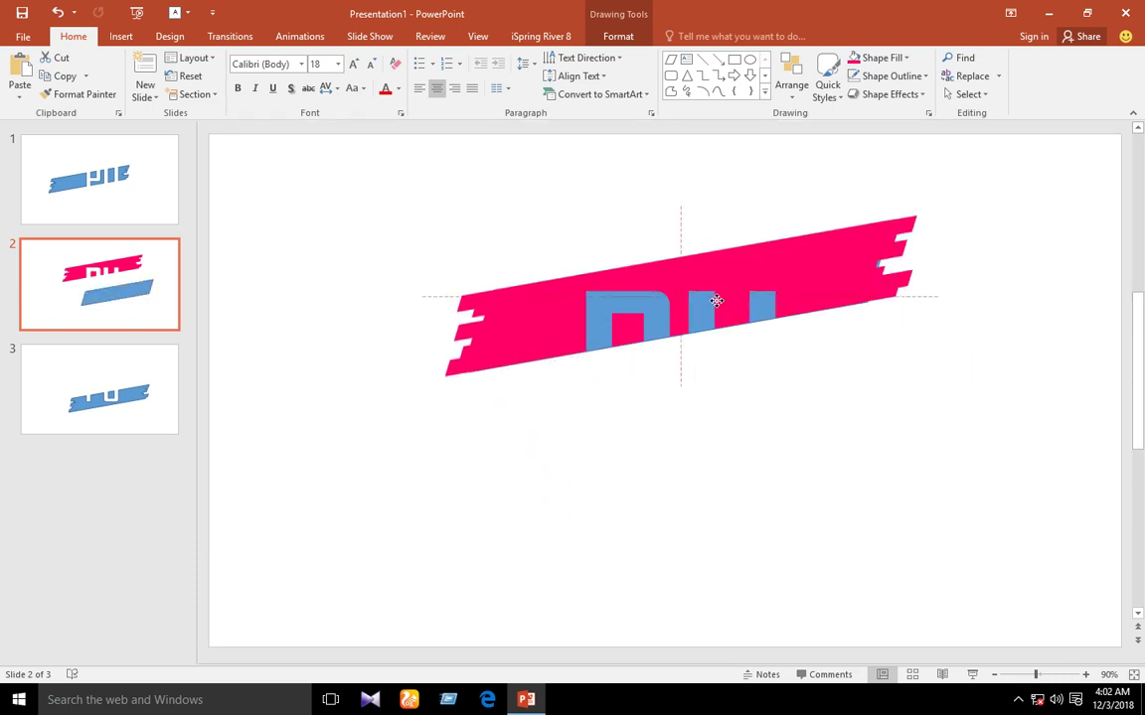
pyautogui.moveTo(715, 300); pyautogui.dragTo(717, 306)
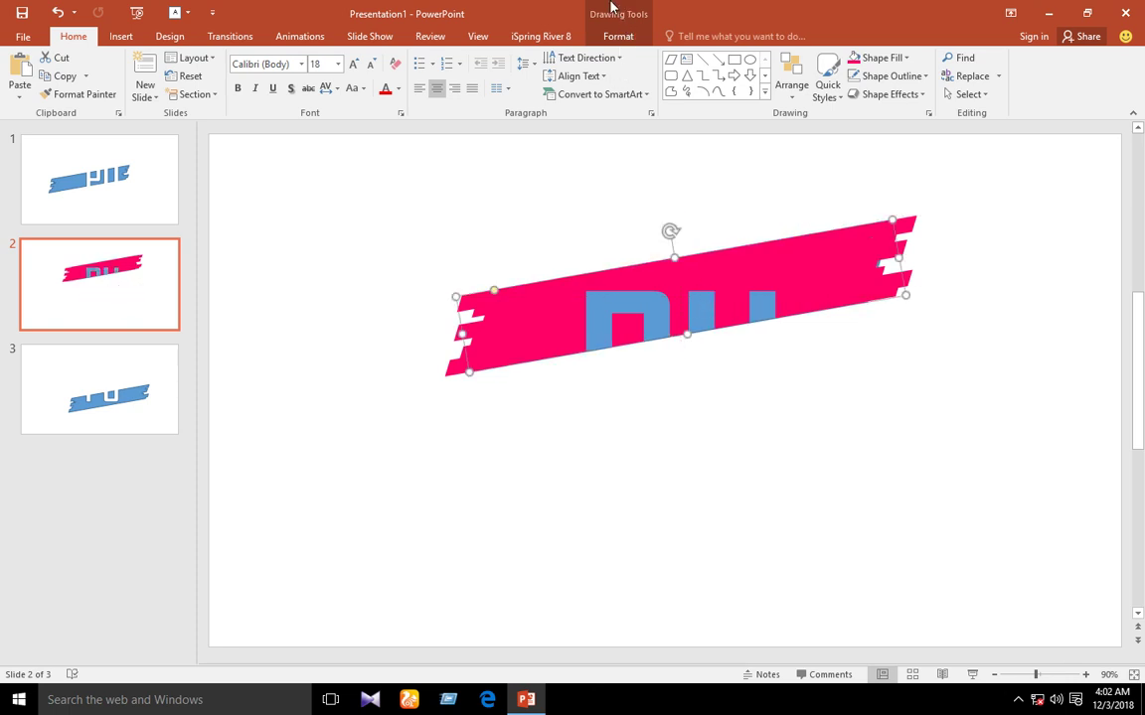
# - Fill the back parallelogram white and remove its outline
pyautogui.click(609, 7)
pyautogui.click(581, 57)
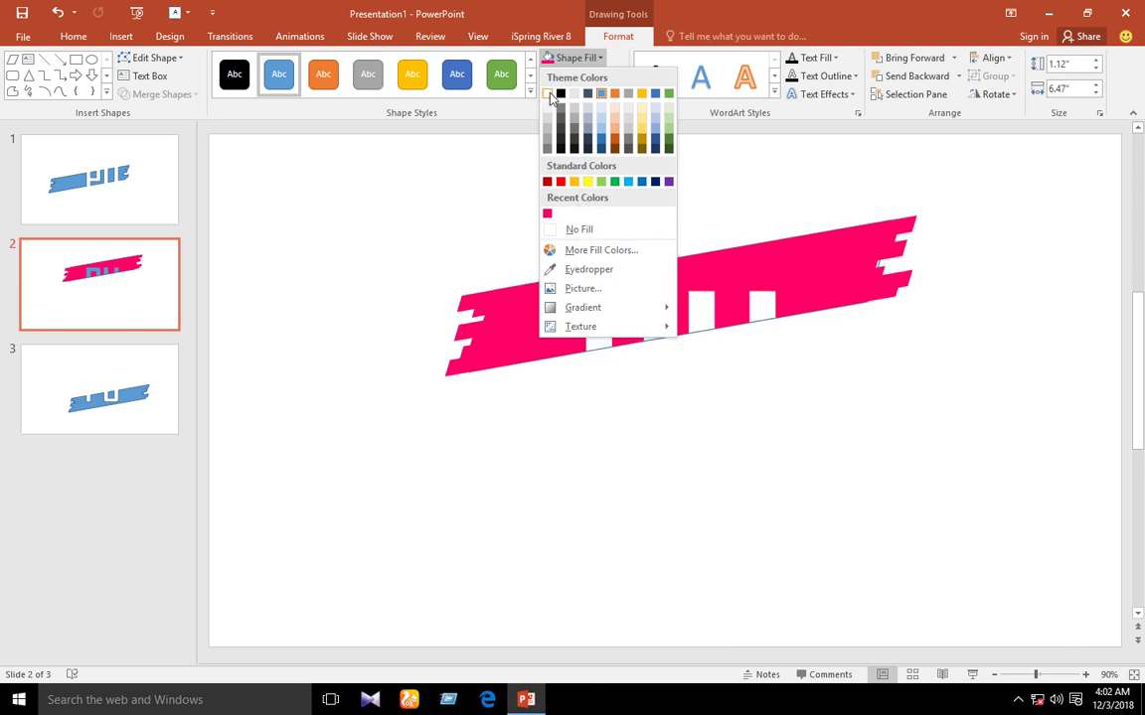
pyautogui.click(550, 94)
pyautogui.click(585, 76)
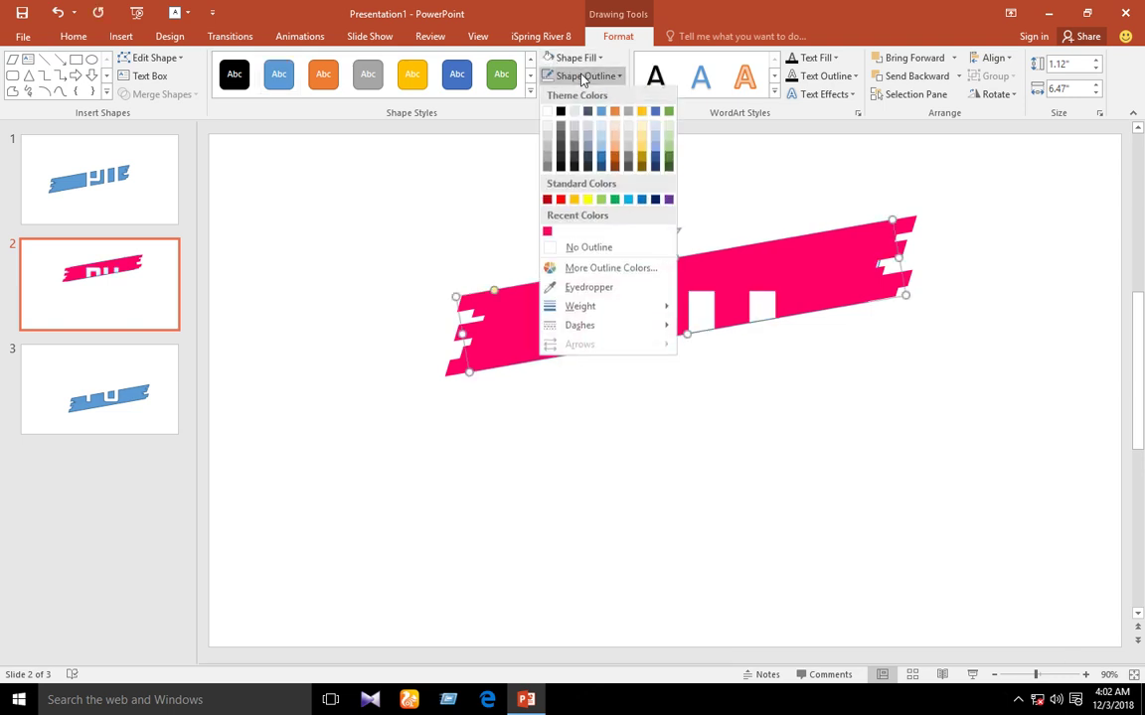
pyautogui.click(589, 249)
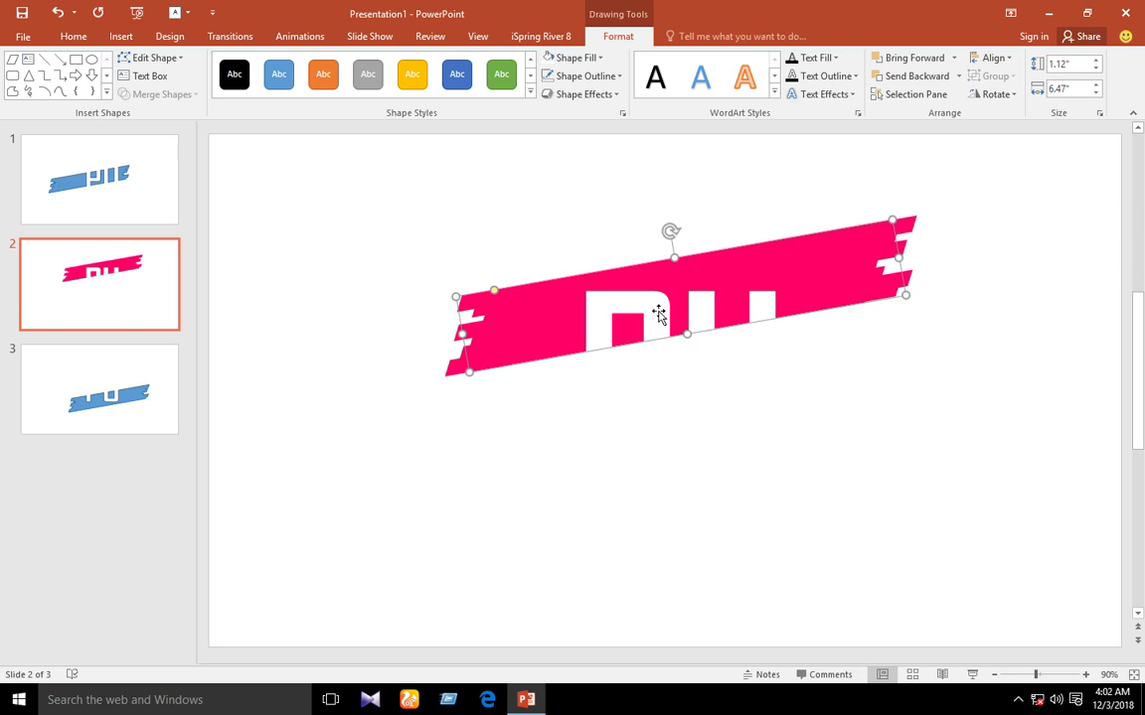
# - Group the pink plank with the white parallelogram, then show slide 1
pyautogui.click(320, 187)
pyautogui.moveTo(312, 161); pyautogui.dragTo(1009, 397)
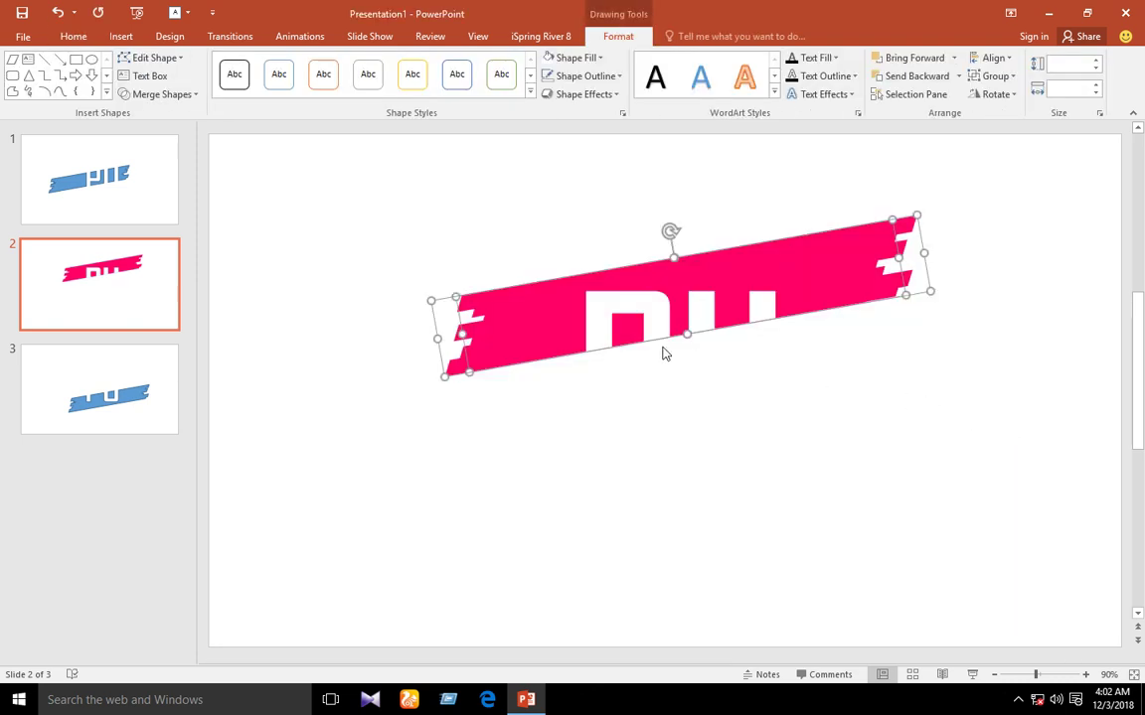
pyautogui.rightClick(512, 309)
pyautogui.moveTo(567, 404)
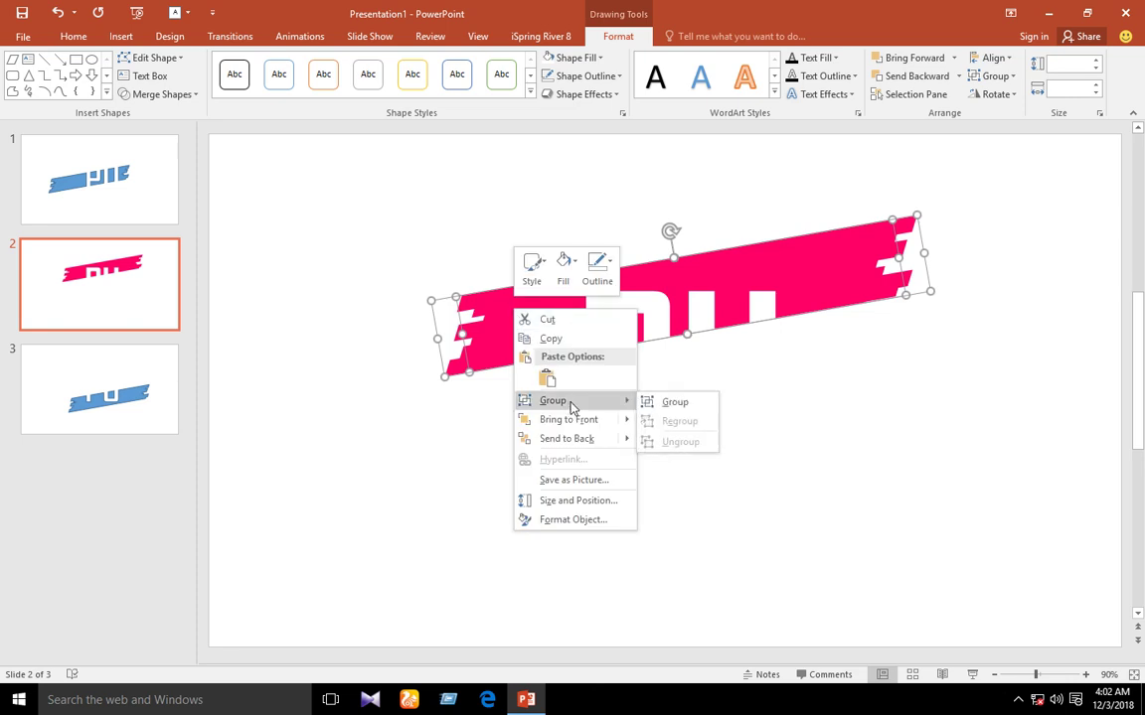
pyautogui.click(710, 412)
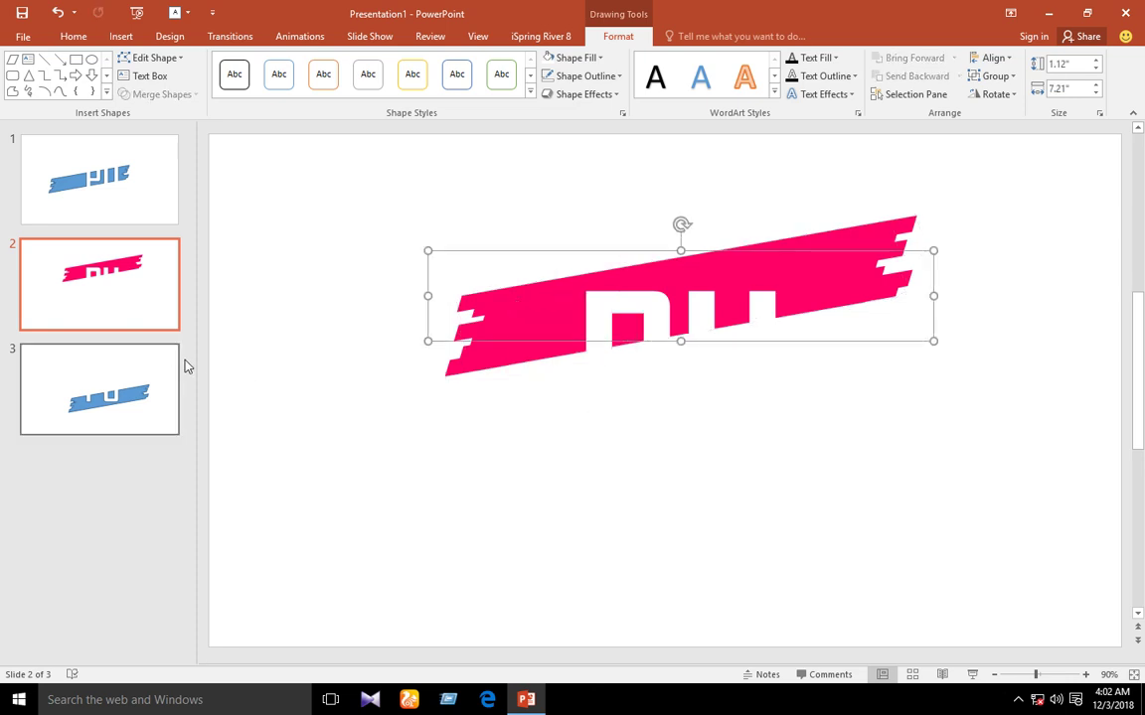
pyautogui.click(84, 161)
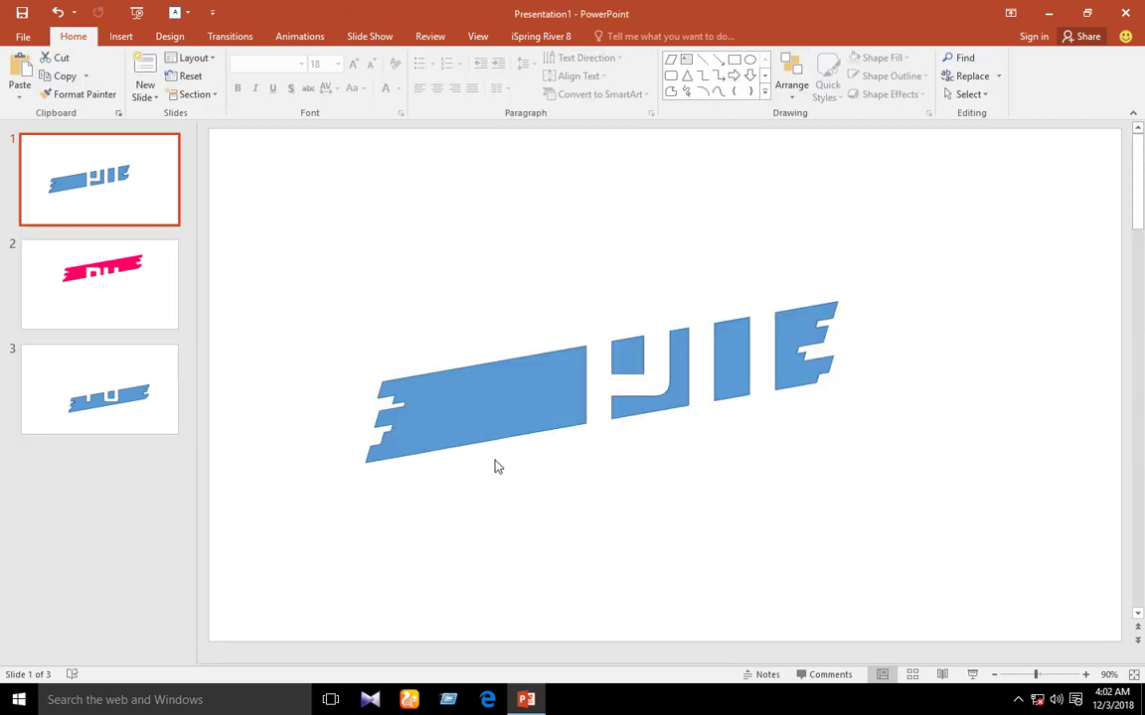
# - Recolour the slide 1 plank bright blue with no outline
pyautogui.click(480, 396)
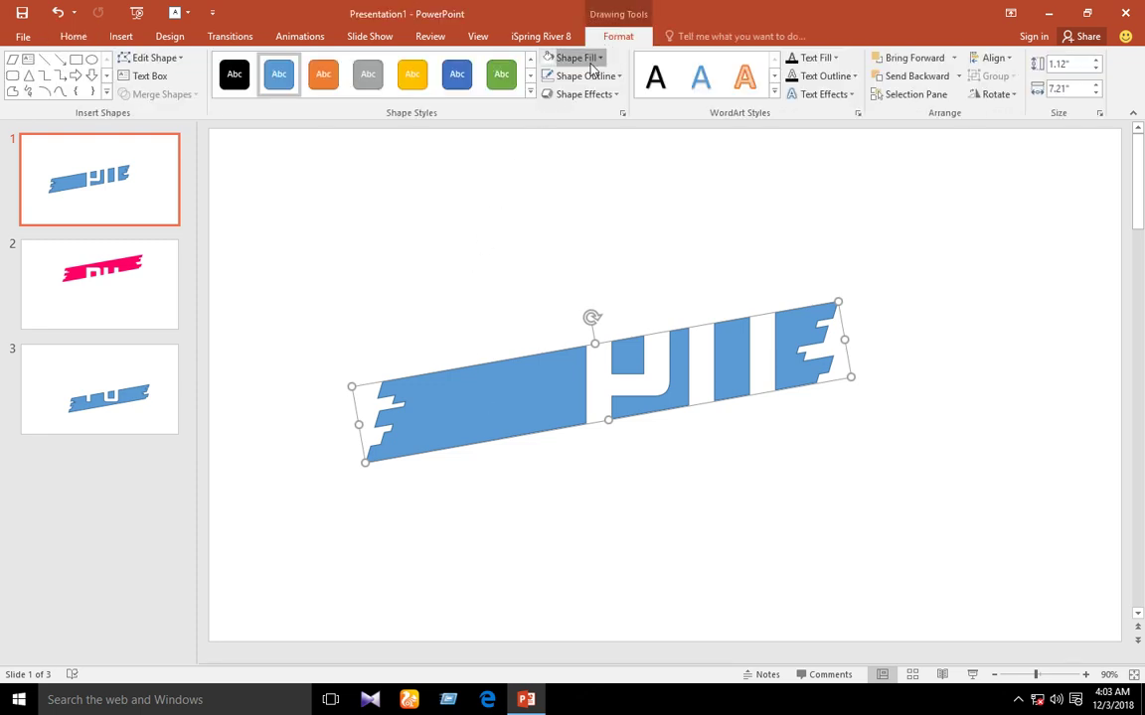
pyautogui.click(576, 56)
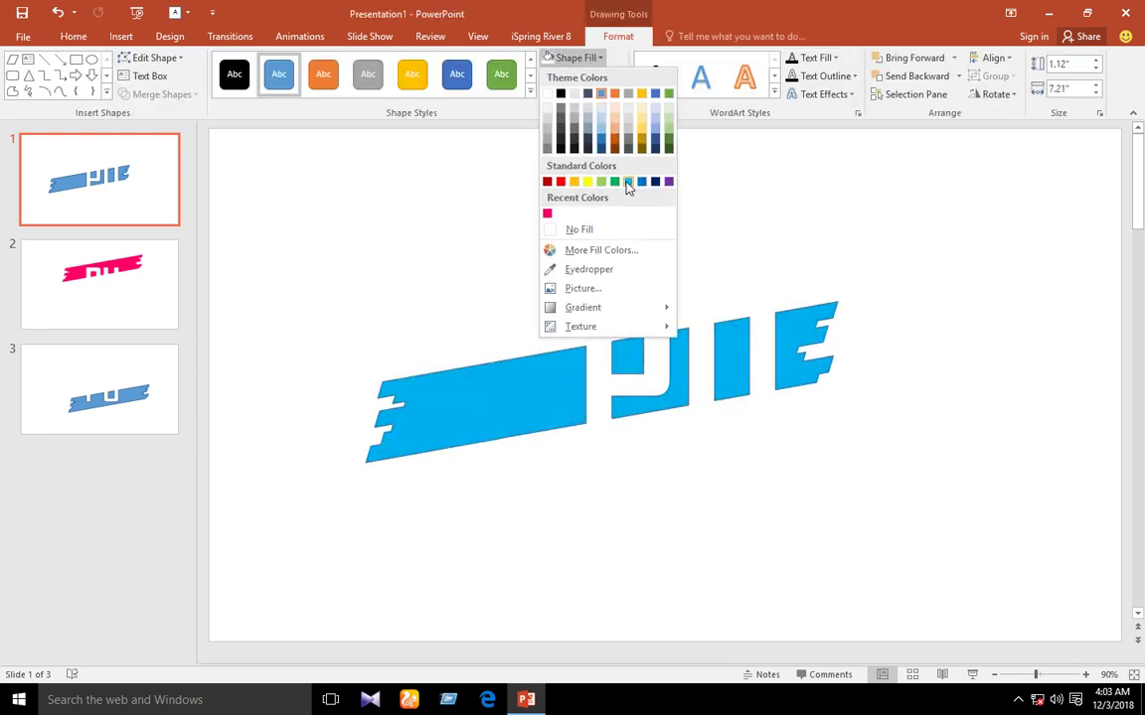
pyautogui.click(628, 185)
pyautogui.click(583, 77)
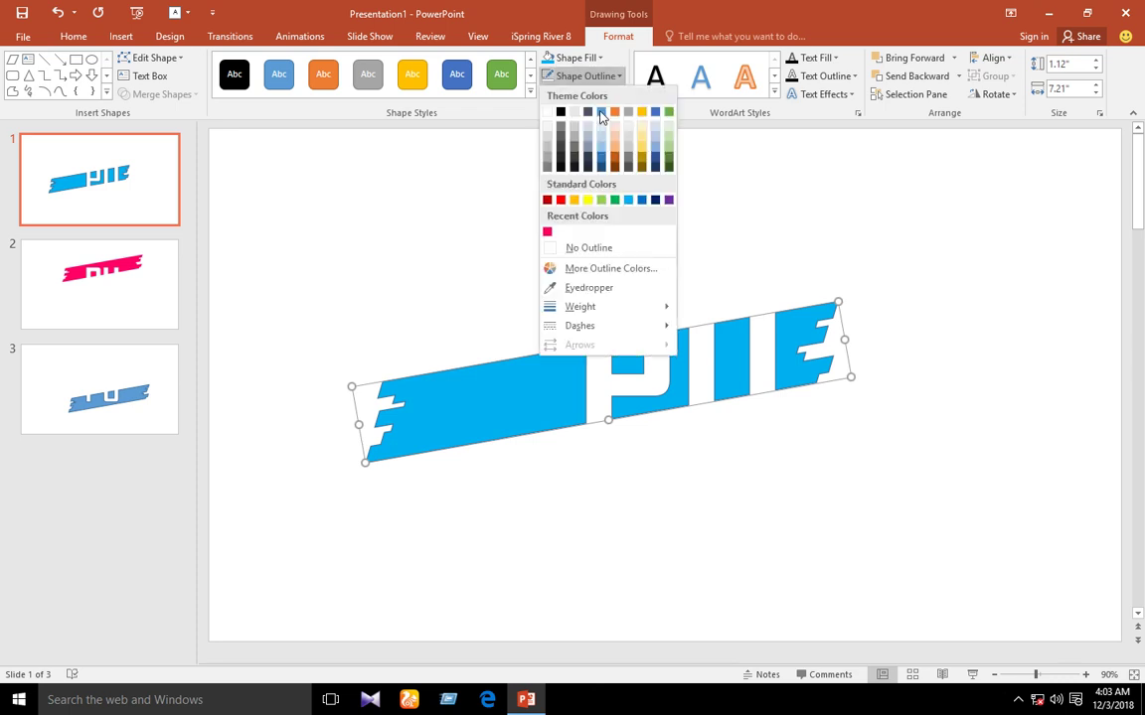
pyautogui.click(633, 250)
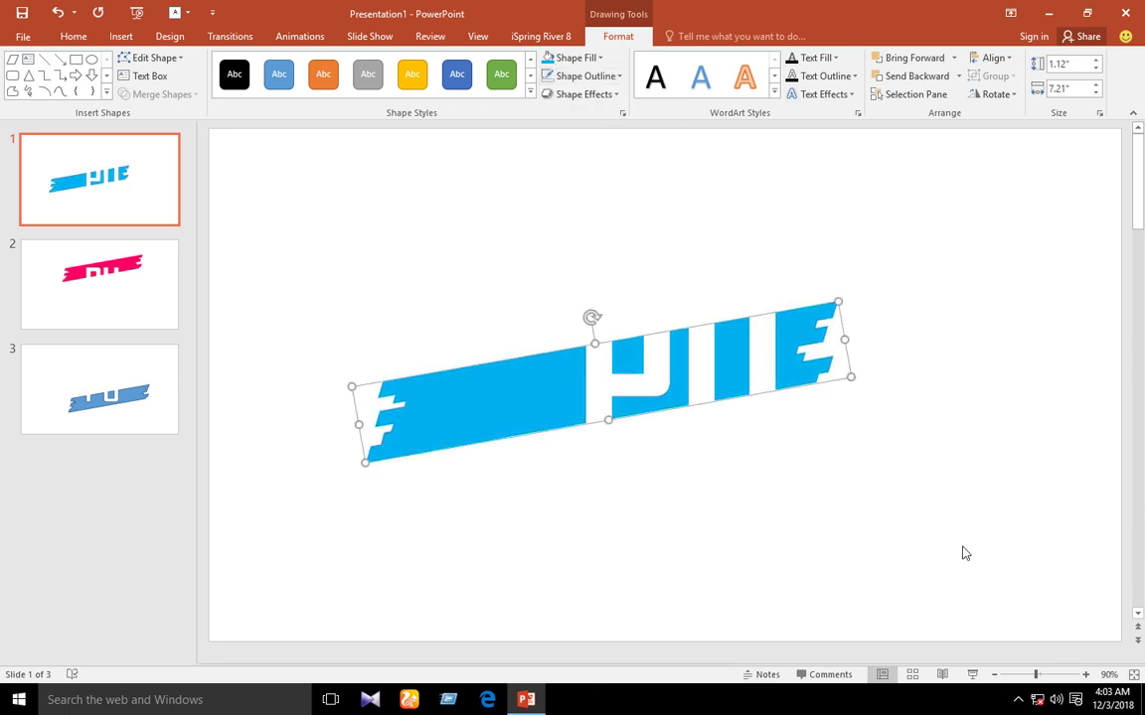
# - Position the parallelogram behind the blue plank's letter cut-outs
pyautogui.scroll(-3, 954, 542)
pyautogui.moveTo(935, 596); pyautogui.dragTo(749, 363)
pyautogui.scroll(3, 791, 366)
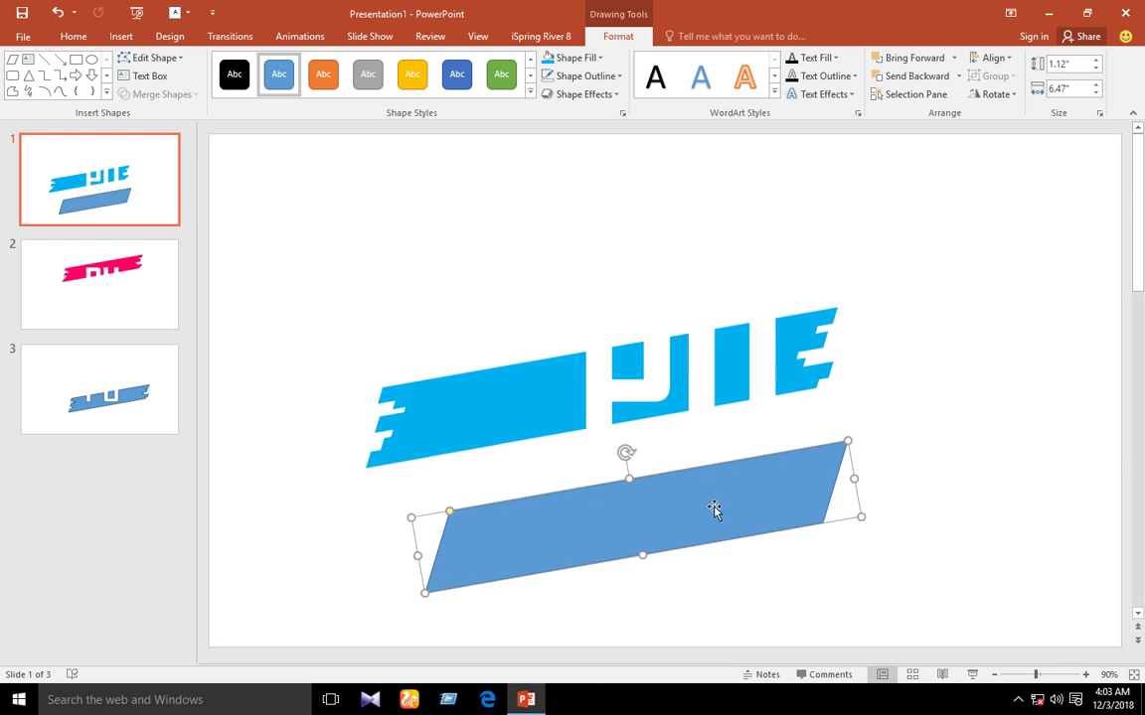
pyautogui.moveTo(714, 509); pyautogui.dragTo(674, 381)
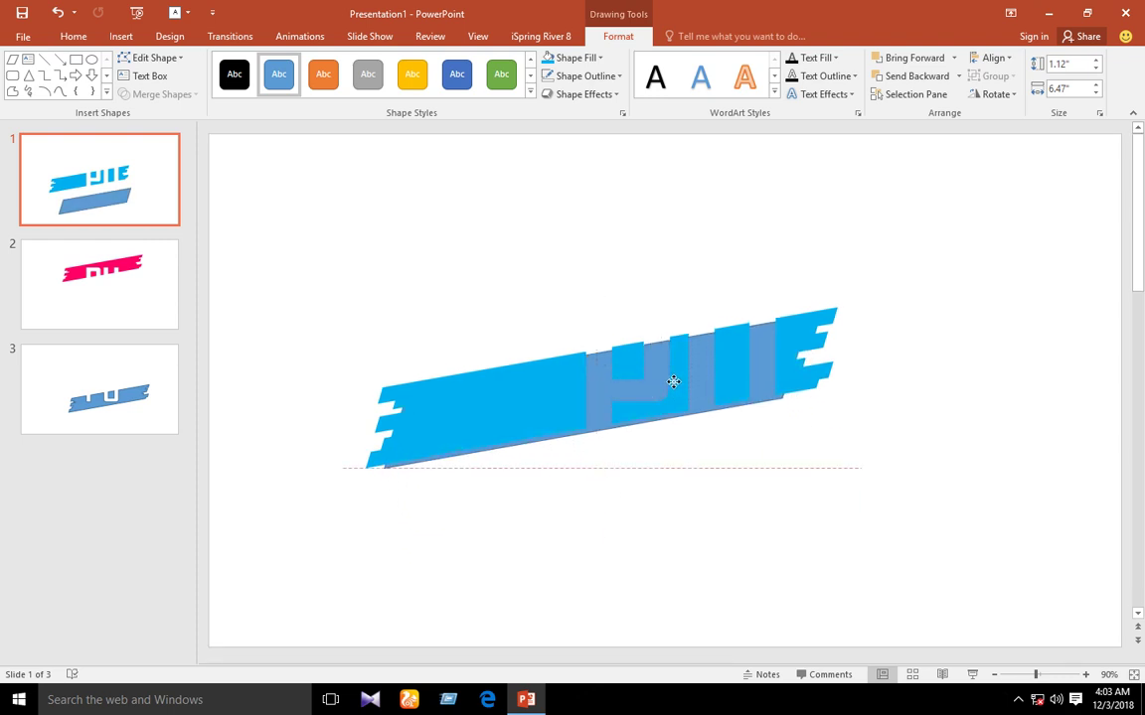
pyautogui.moveTo(673, 381); pyautogui.dragTo(670, 381)
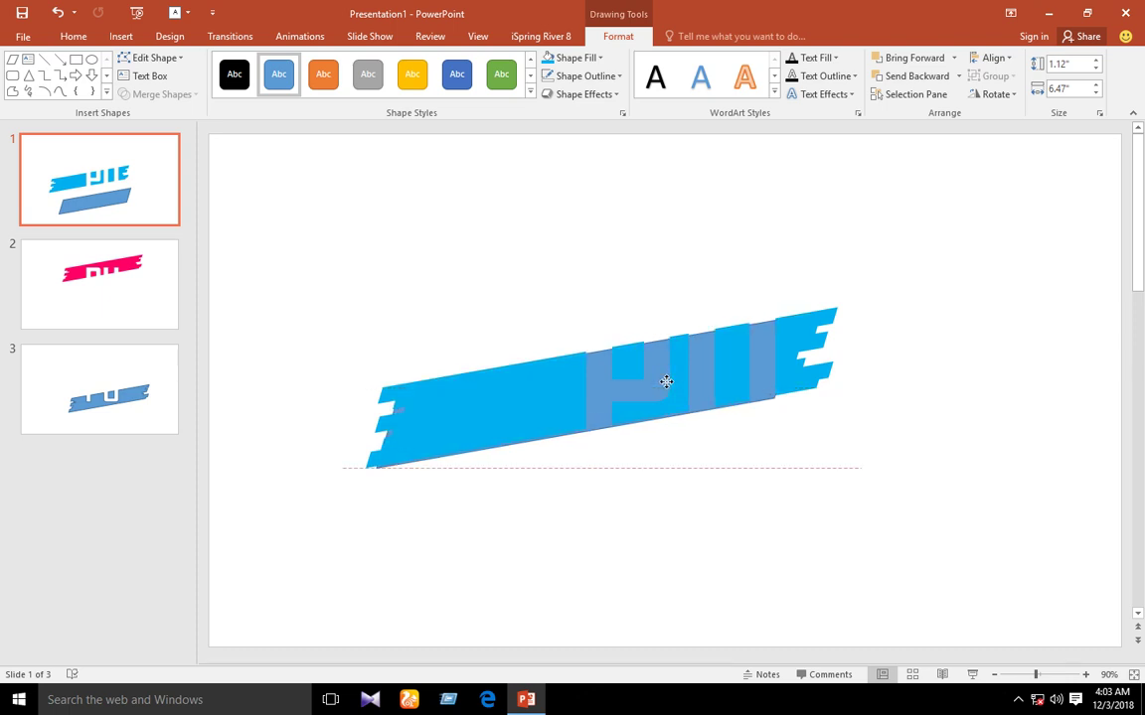
pyautogui.moveTo(671, 382); pyautogui.dragTo(672, 382)
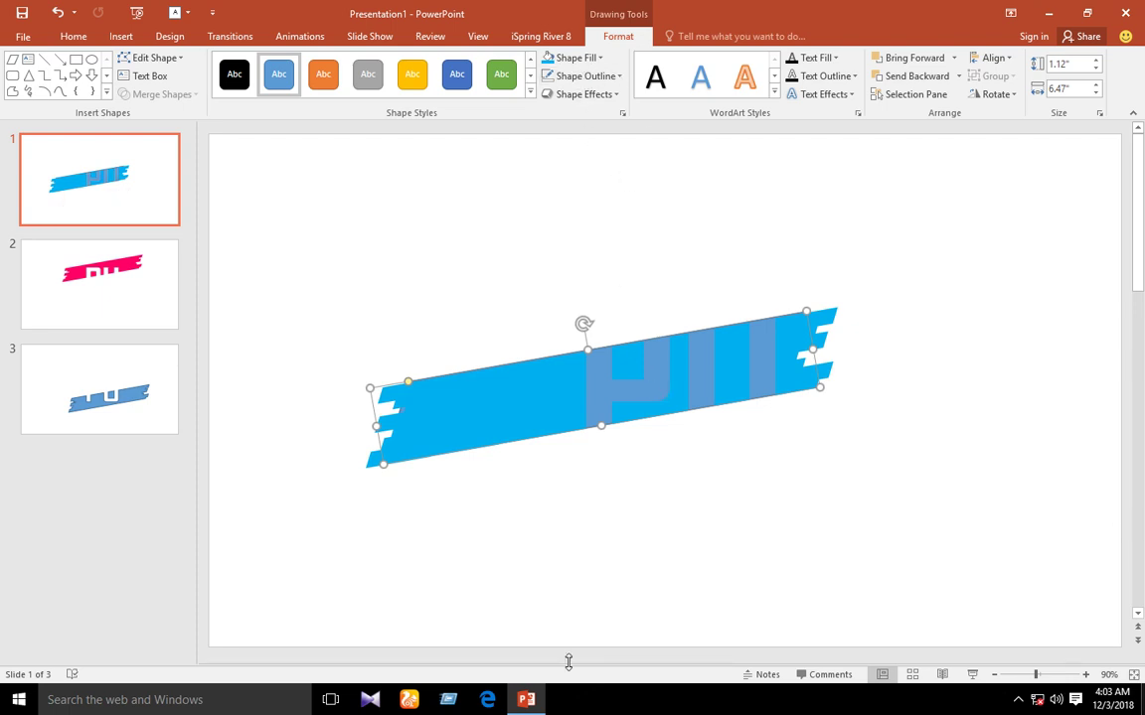
pyautogui.moveTo(593, 406); pyautogui.dragTo(589, 383)
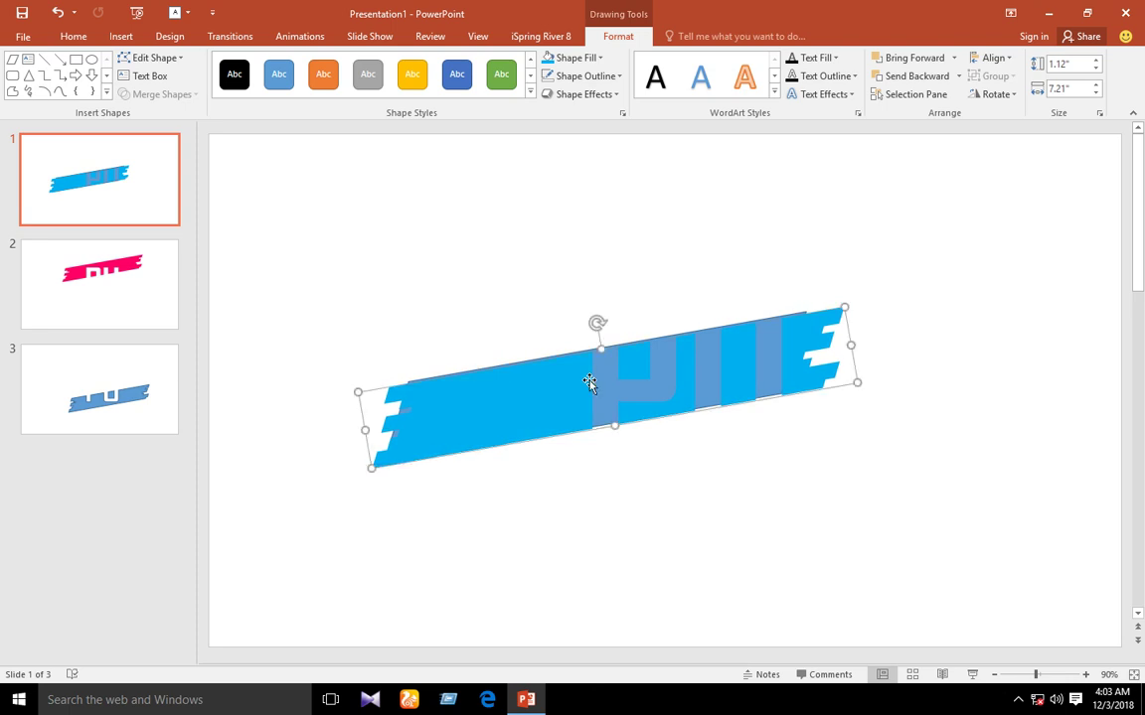
pyautogui.click(58, 12)
pyautogui.click(499, 469)
pyautogui.click(447, 373)
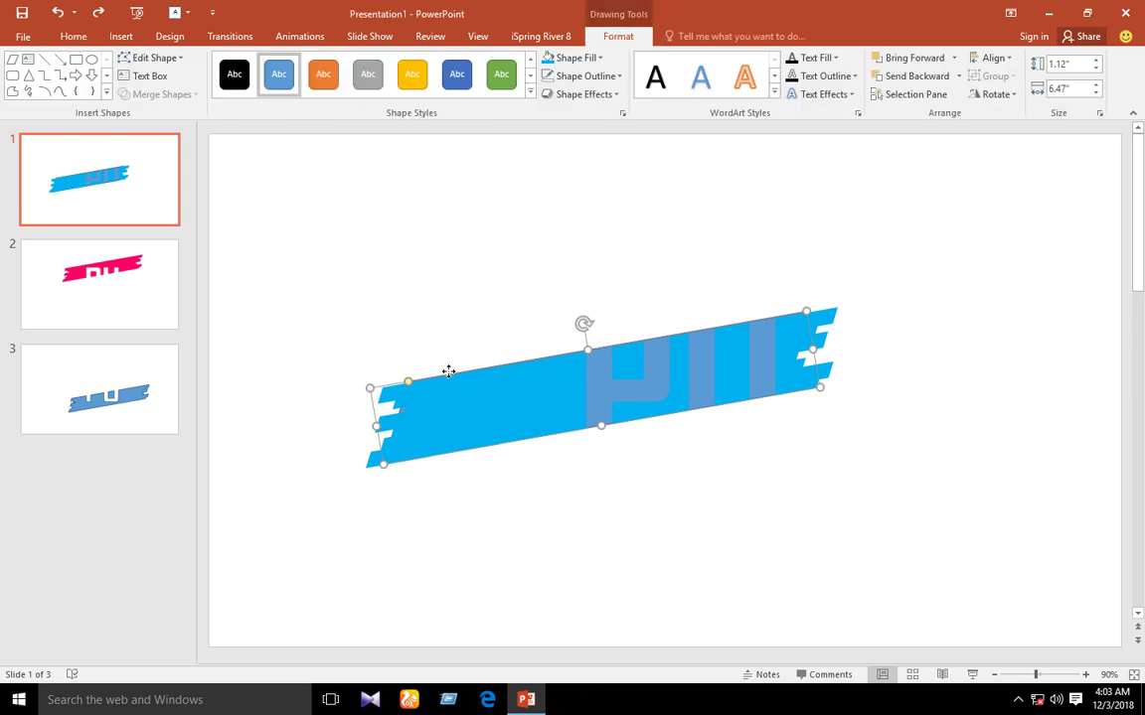
pyautogui.moveTo(448, 371); pyautogui.dragTo(450, 373)
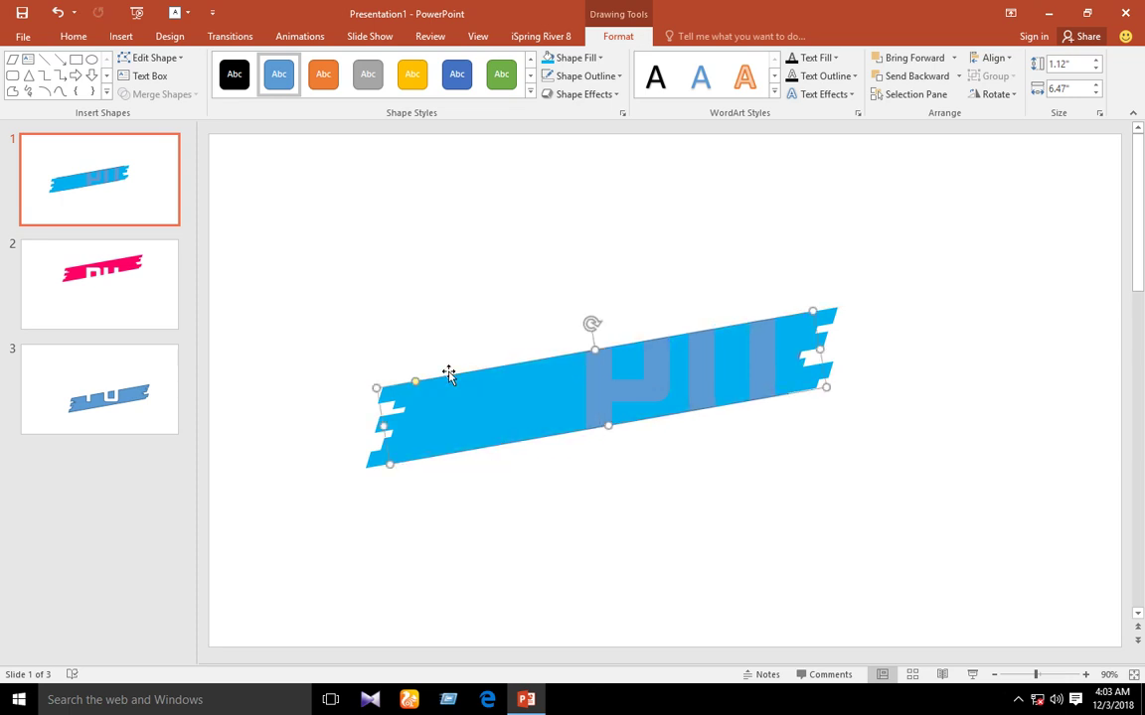
# - Fill the parallelogram white and remove its outline
pyautogui.click(587, 66)
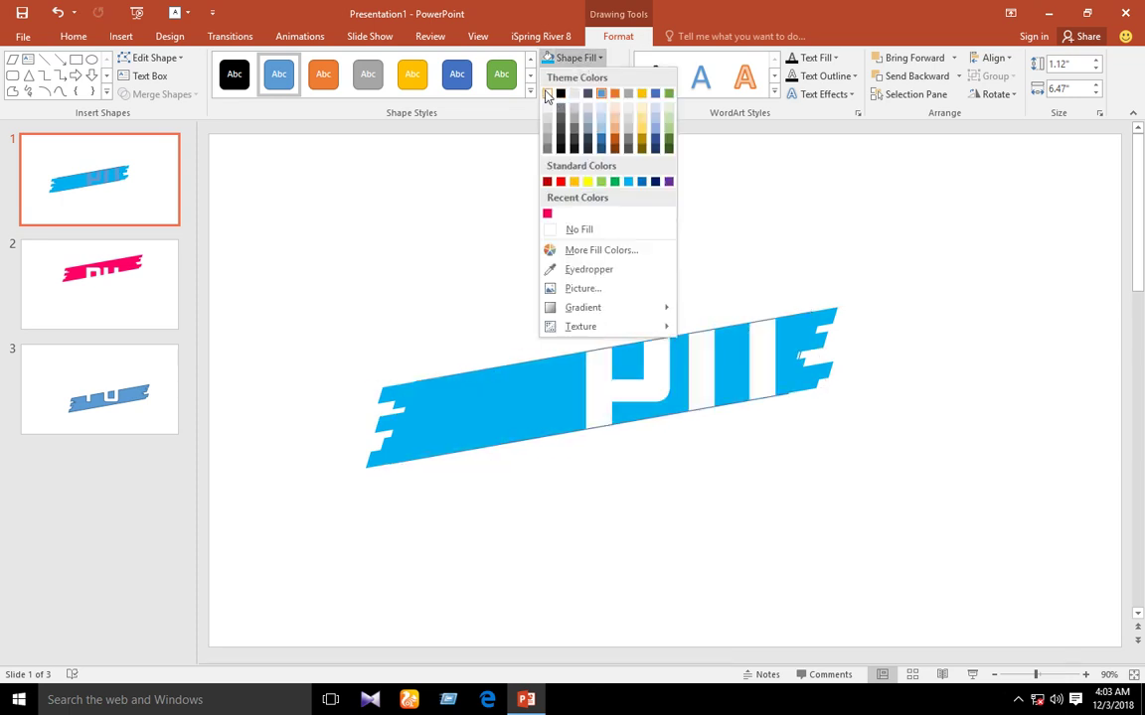
pyautogui.click(545, 94)
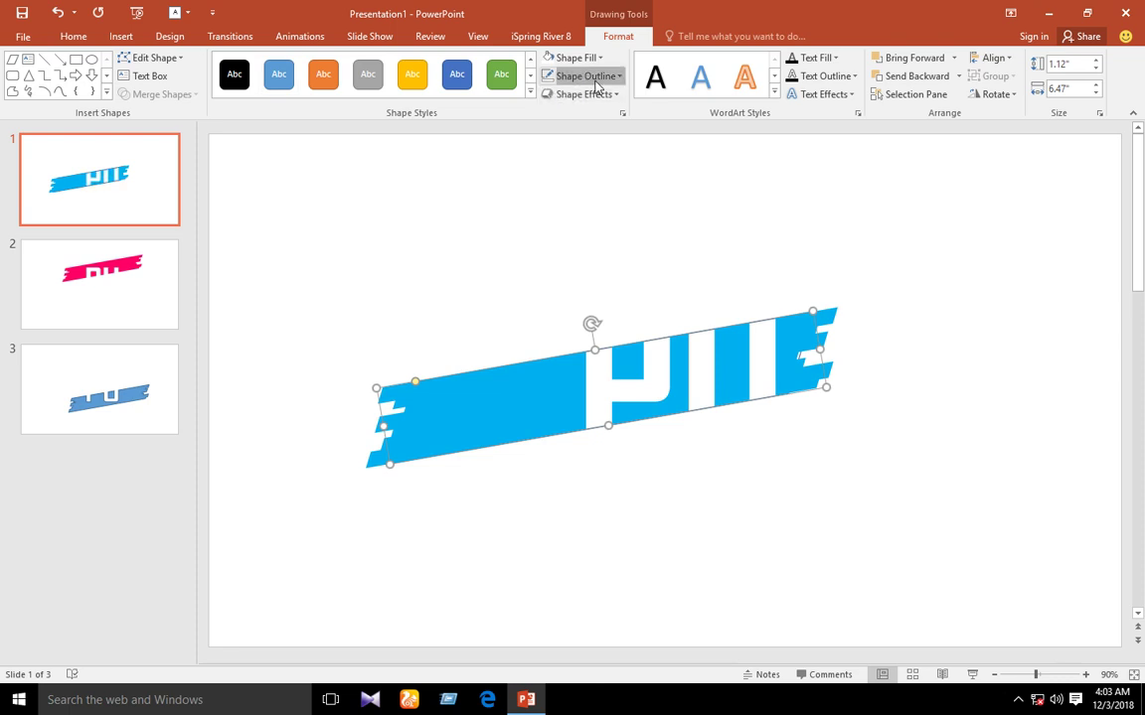
pyautogui.click(587, 75)
pyautogui.click(586, 250)
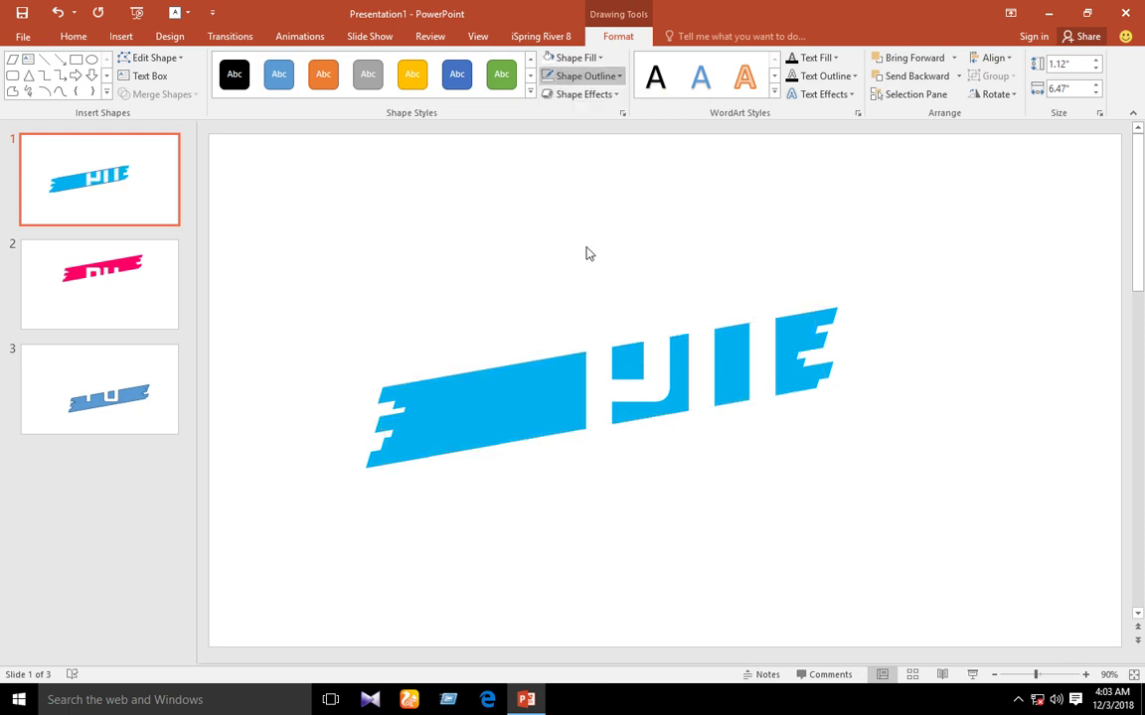
# - Group the blue plank and the white parallelogram together
pyautogui.click(238, 231)
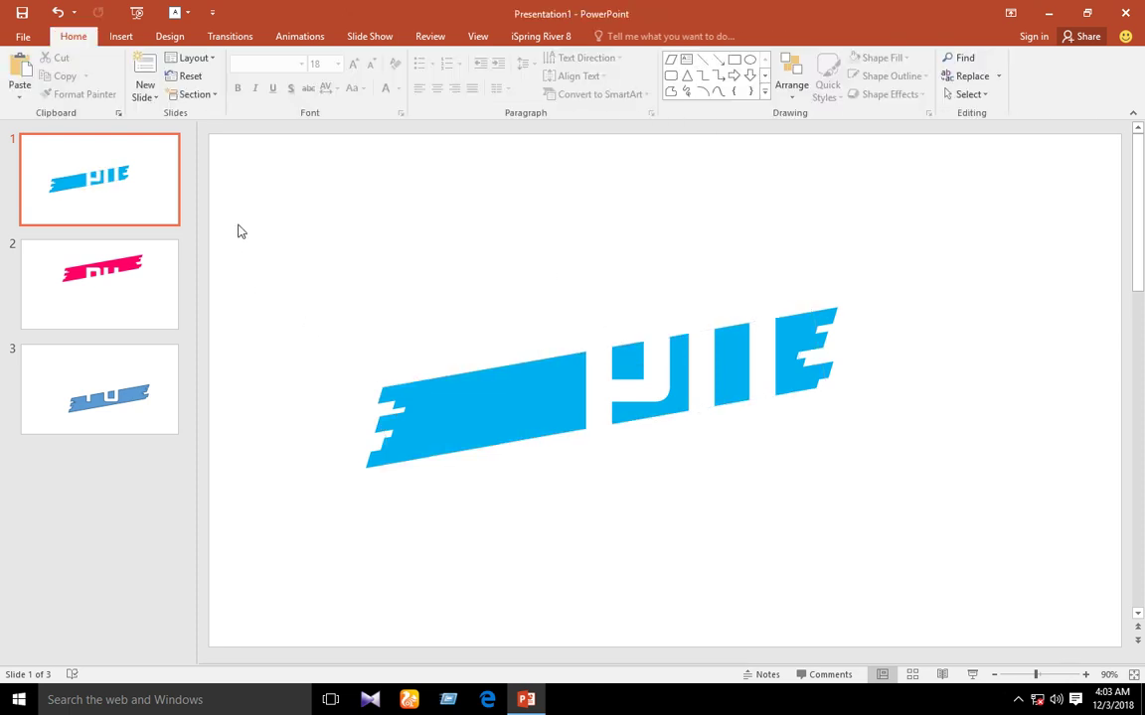
pyautogui.moveTo(360, 261); pyautogui.dragTo(1054, 492)
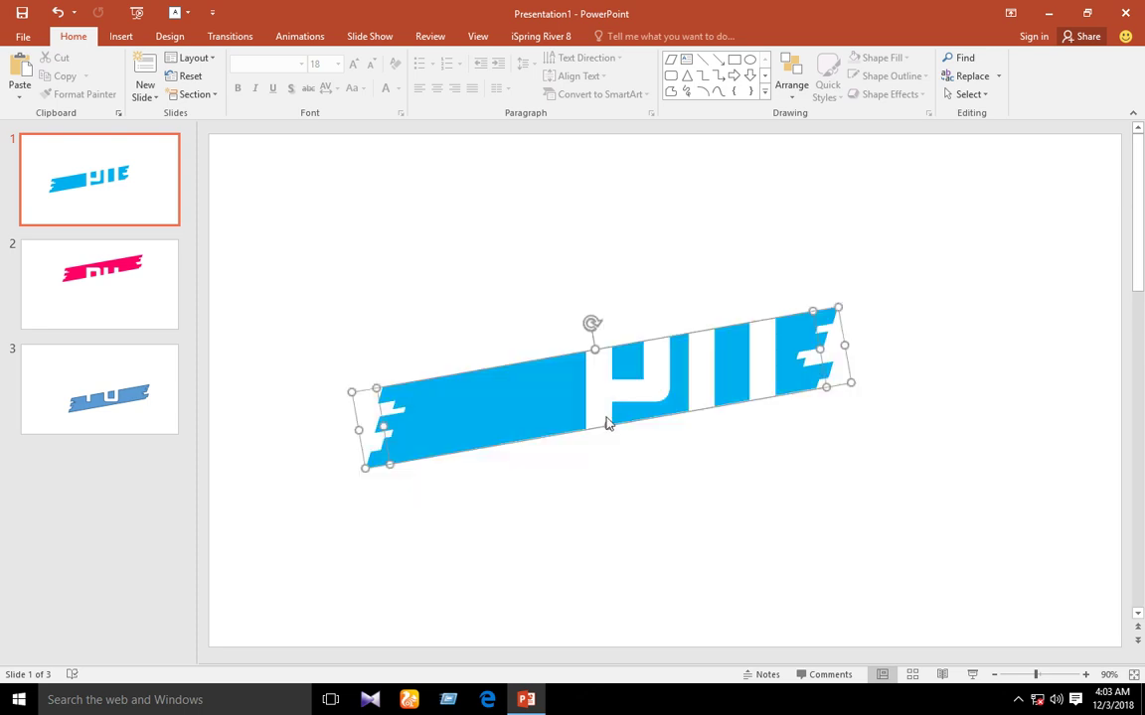
pyautogui.rightClick(500, 408)
pyautogui.moveTo(557, 490)
pyautogui.click(652, 491)
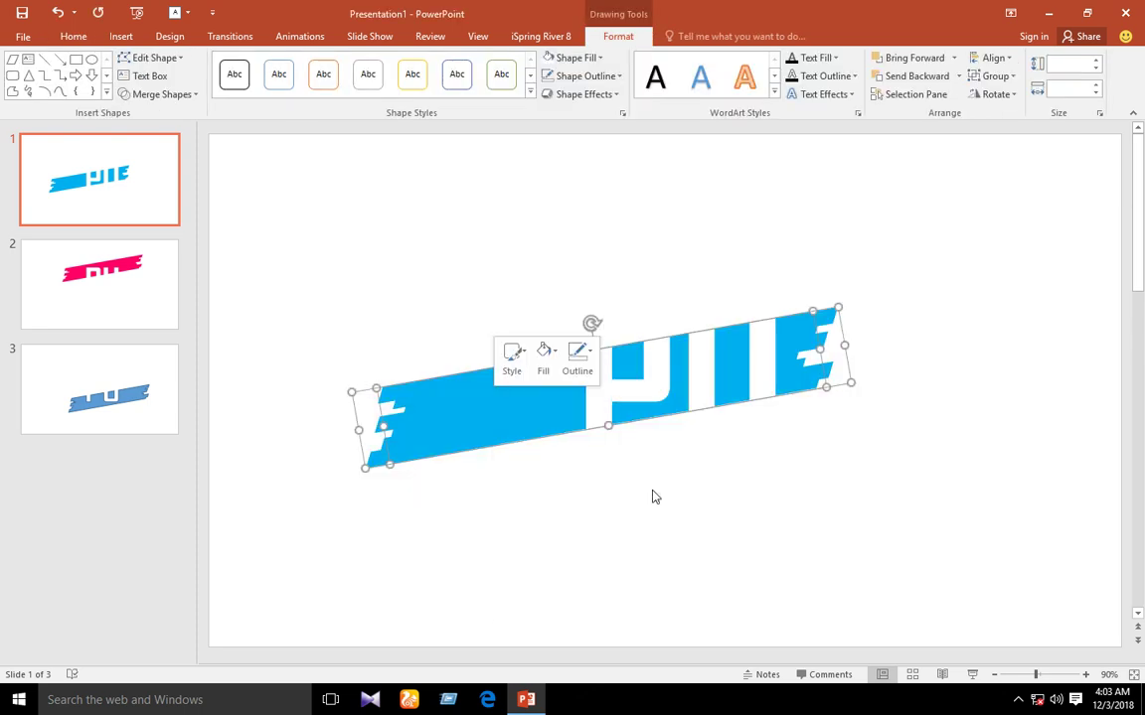
# - On slide 3, make the banner green with no outline
pyautogui.click(99, 390)
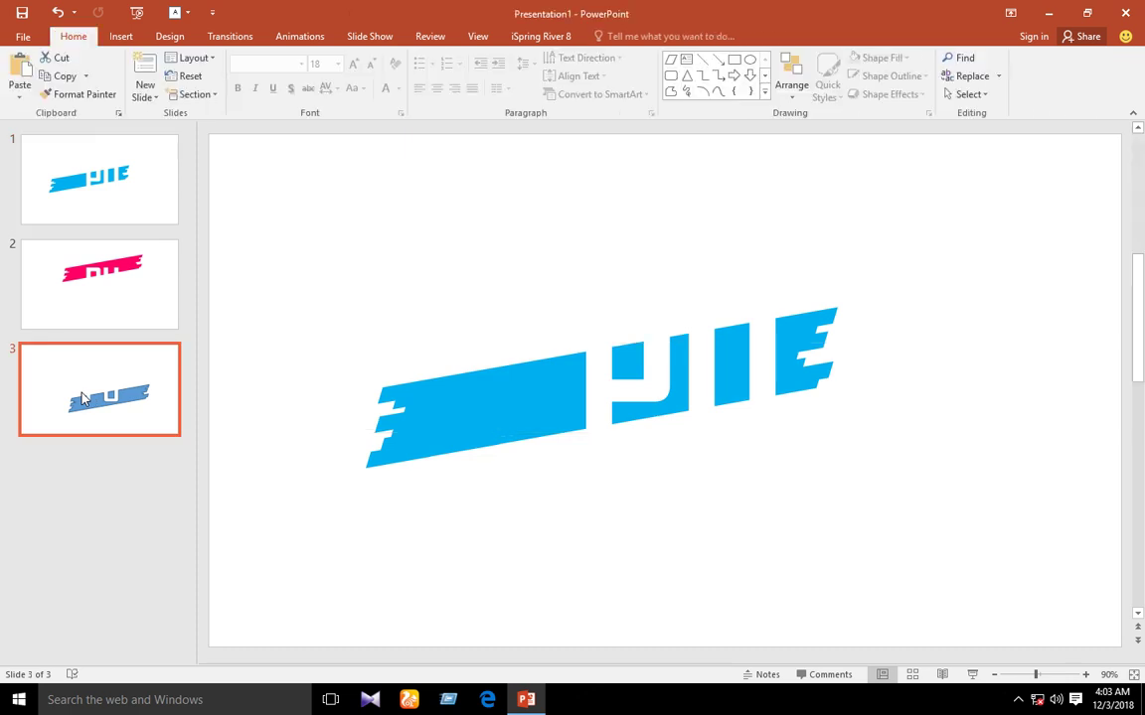
pyautogui.doubleClick(524, 493)
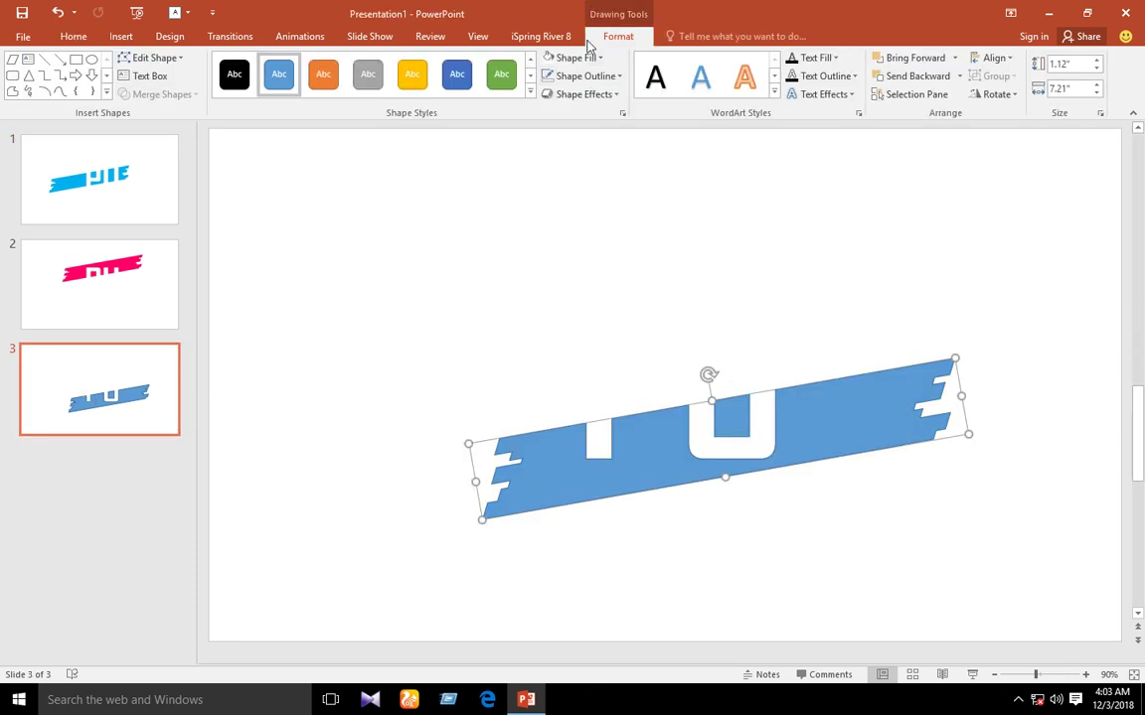
pyautogui.click(577, 57)
pyautogui.click(614, 181)
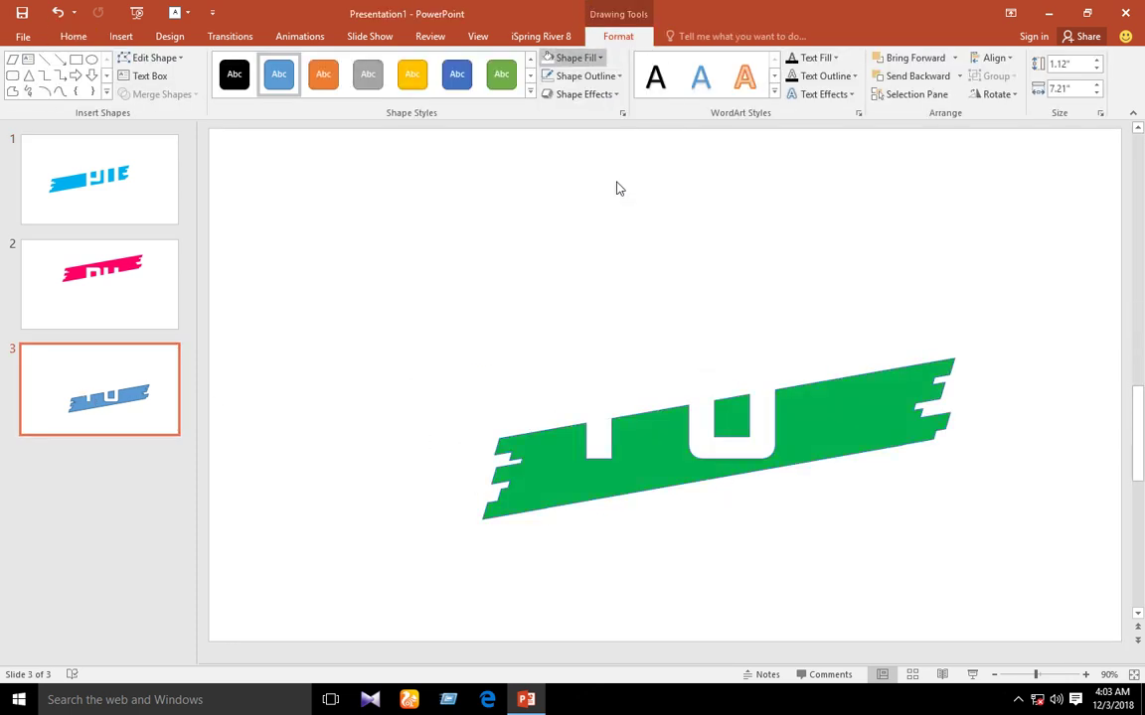
pyautogui.click(590, 76)
pyautogui.click(586, 228)
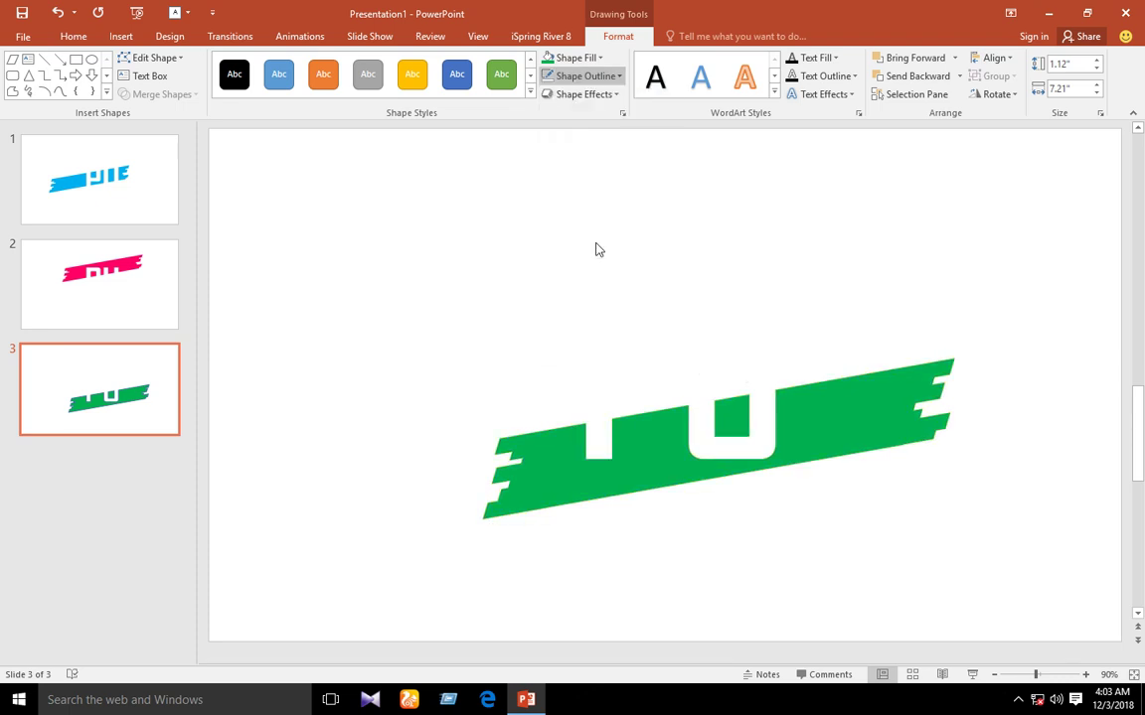
pyautogui.click(731, 316)
# - Move the letter shapes from below the slide onto the green banner
pyautogui.scroll(-2, 886, 529)
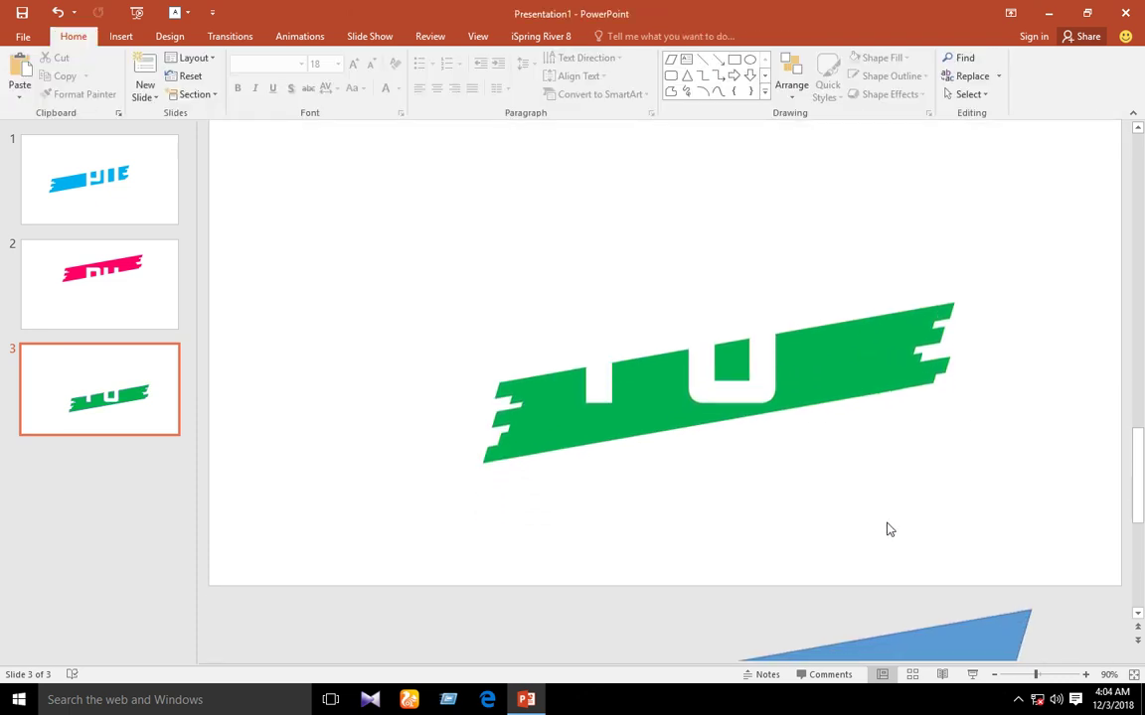
pyautogui.click(884, 599)
pyautogui.moveTo(865, 562); pyautogui.dragTo(787, 307)
pyautogui.scroll(2, 787, 308)
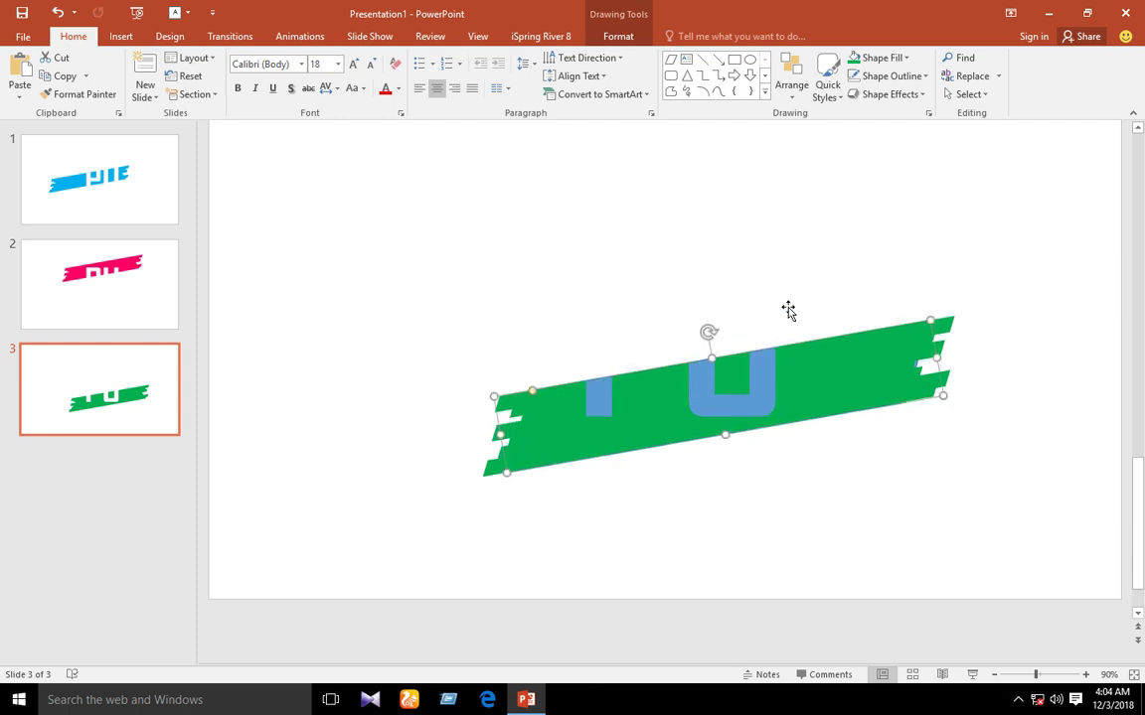
# - Make the letter shapes white with no outline
pyautogui.click(602, 36)
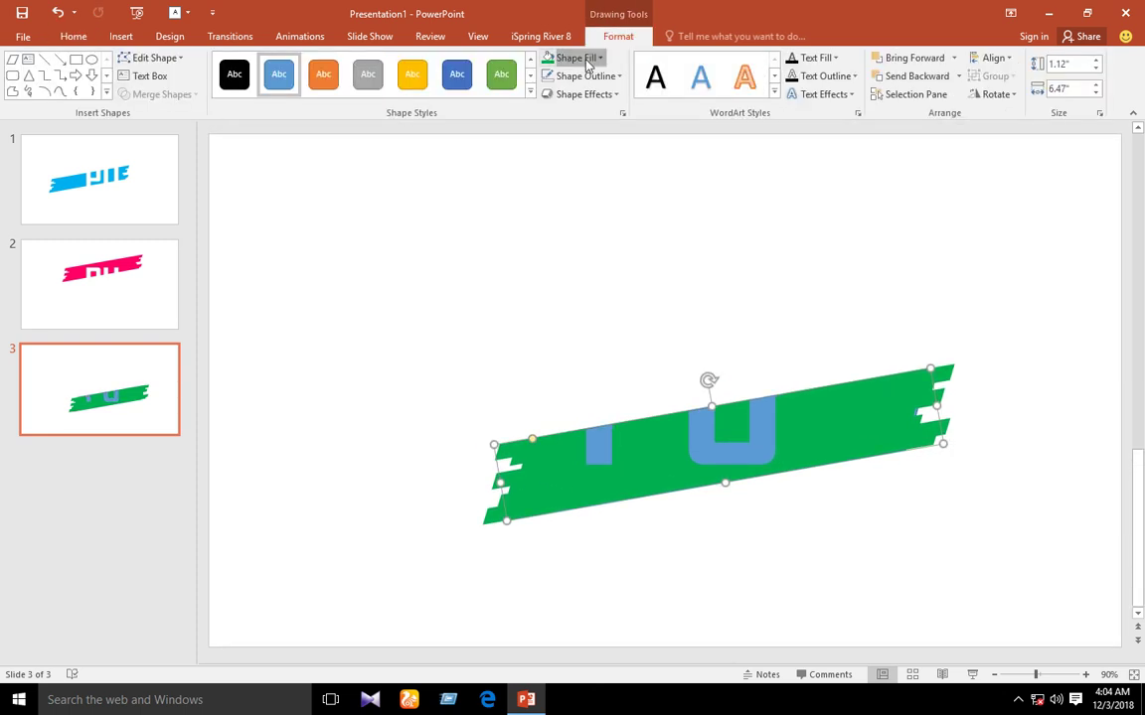
pyautogui.click(587, 61)
pyautogui.click(552, 89)
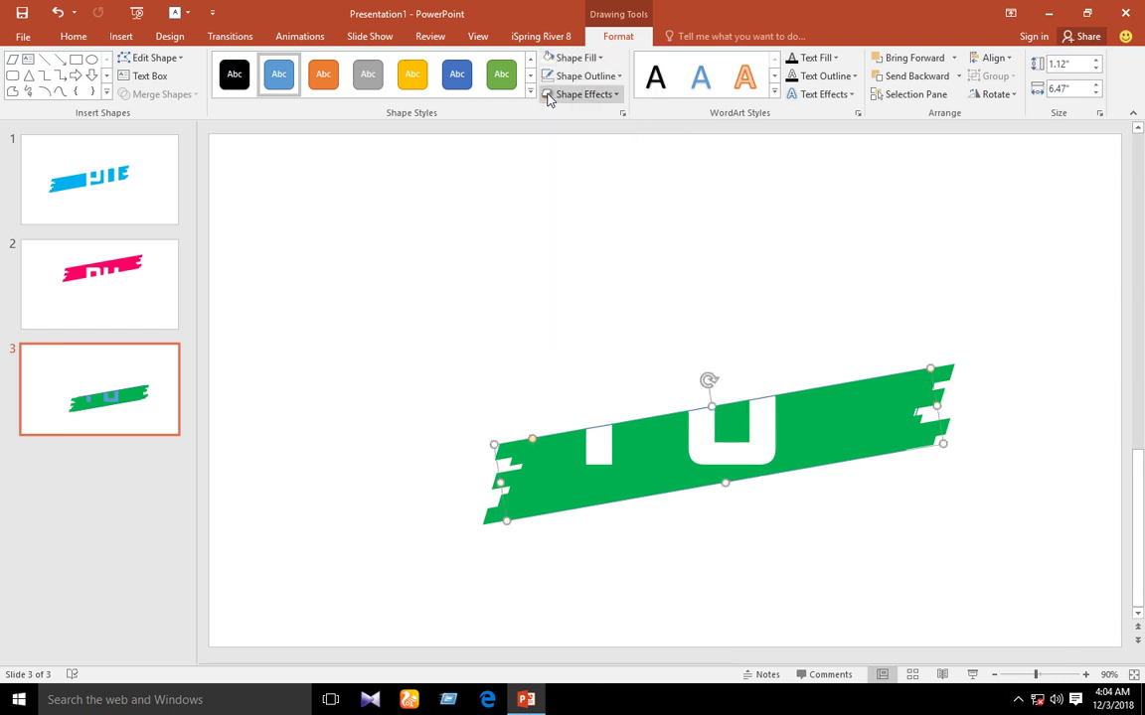
pyautogui.click(575, 76)
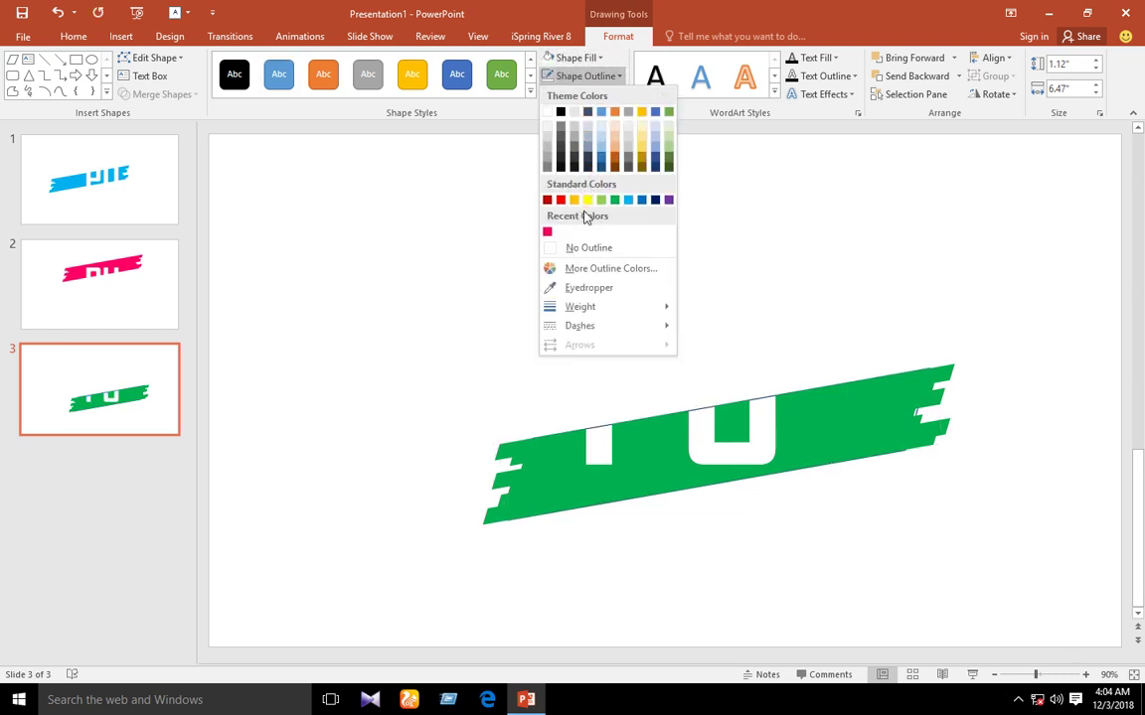
pyautogui.click(586, 250)
# - Group the white letters and the green banner into one shape
pyautogui.click(248, 243)
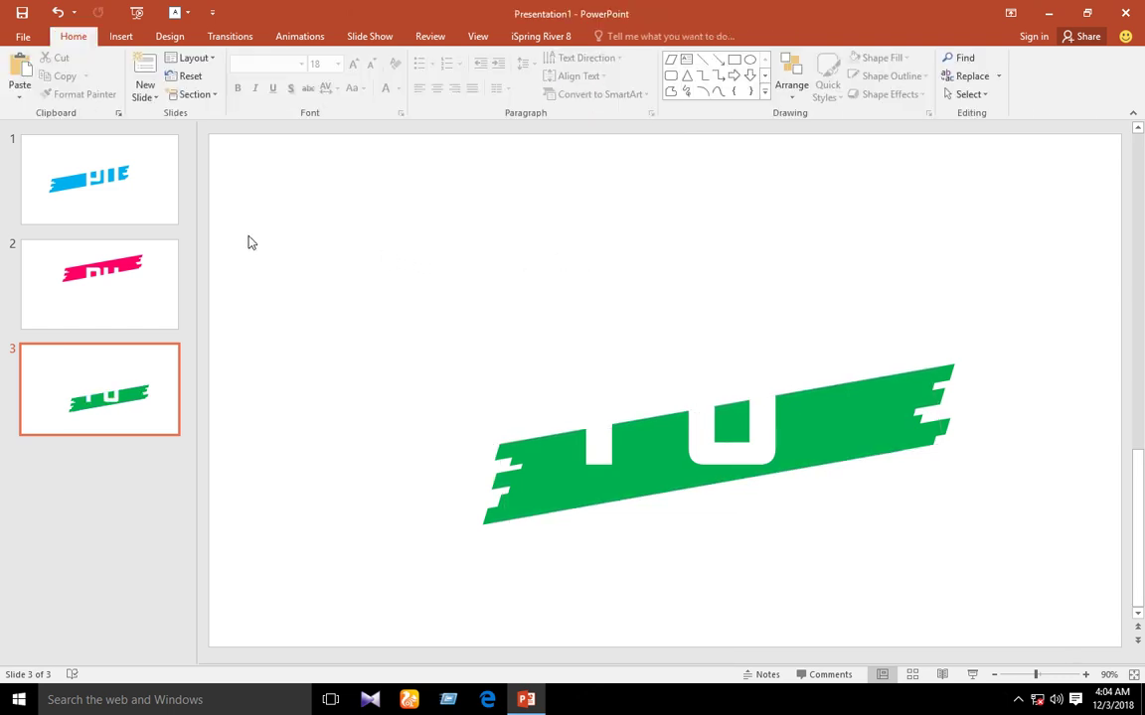
pyautogui.moveTo(264, 235); pyautogui.dragTo(1083, 586)
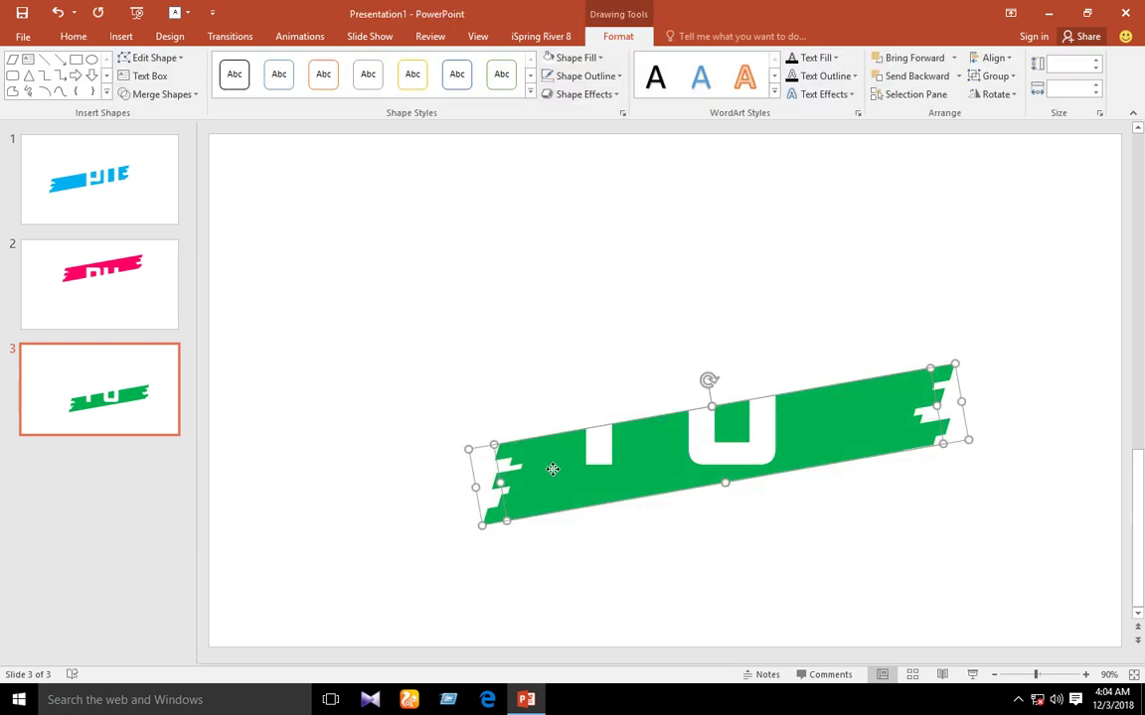
pyautogui.rightClick(552, 469)
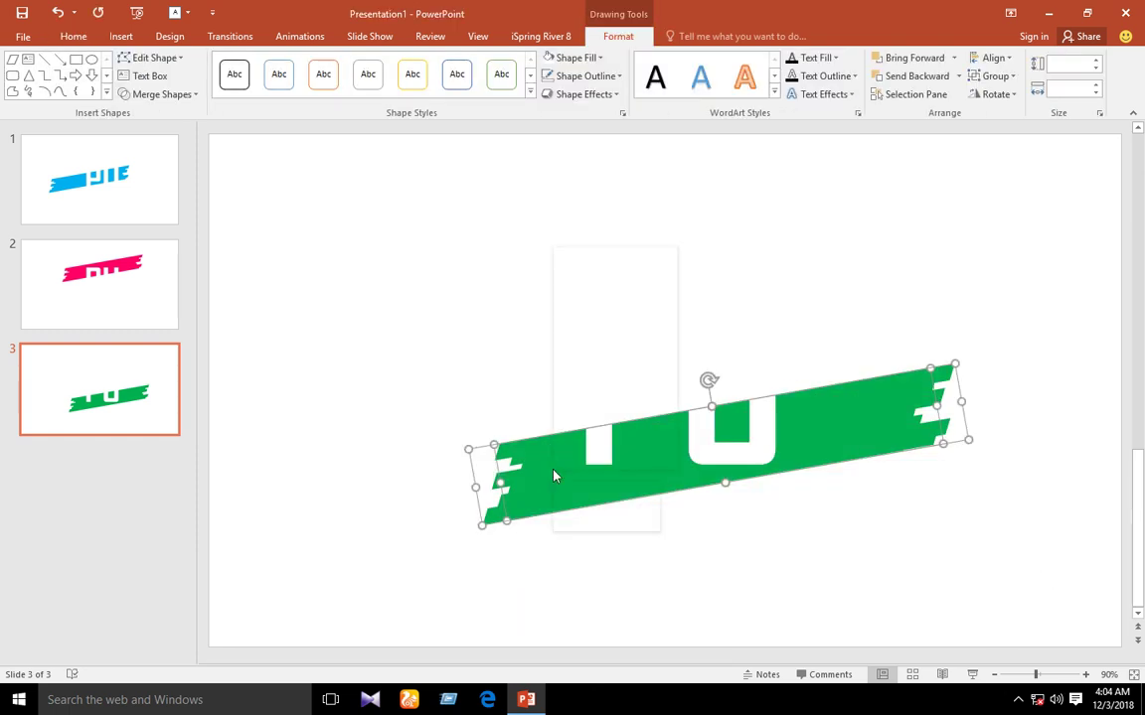
pyautogui.moveTo(620, 340)
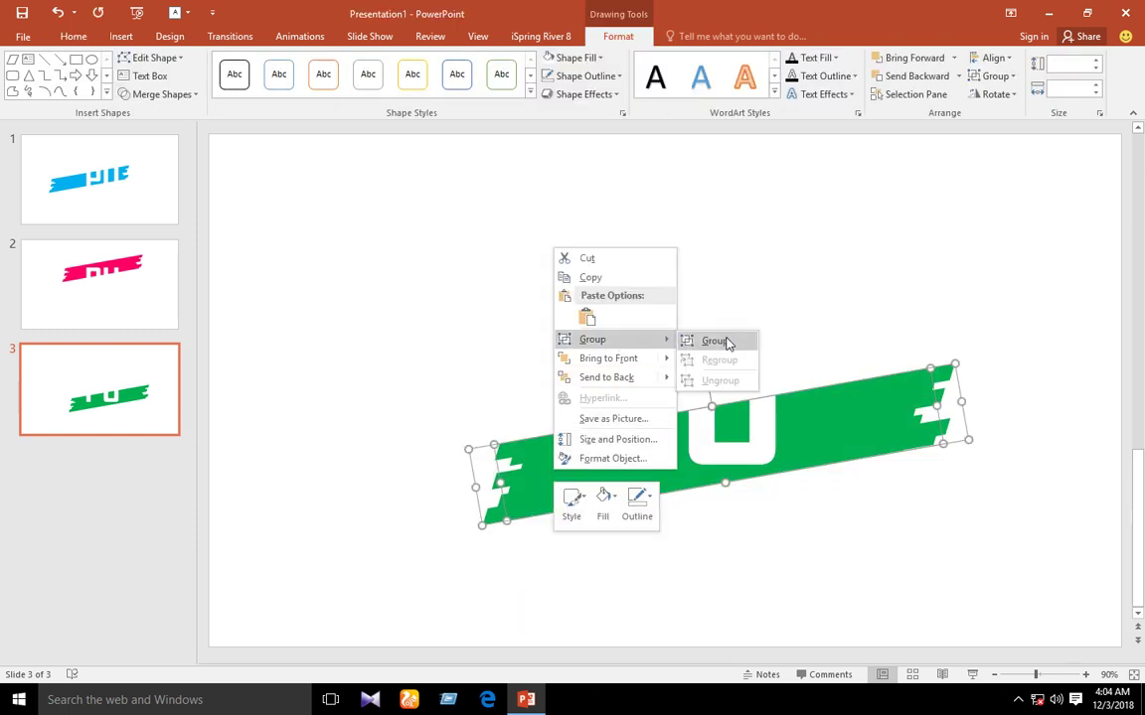
pyautogui.click(730, 341)
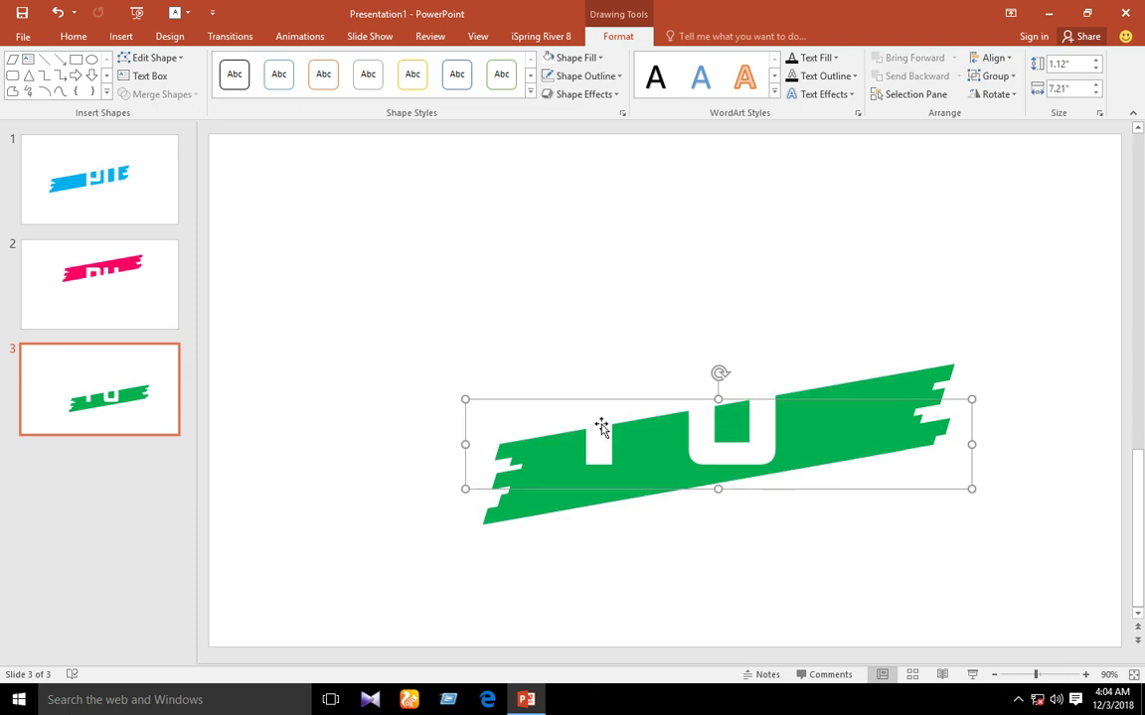
pyautogui.click(264, 353)
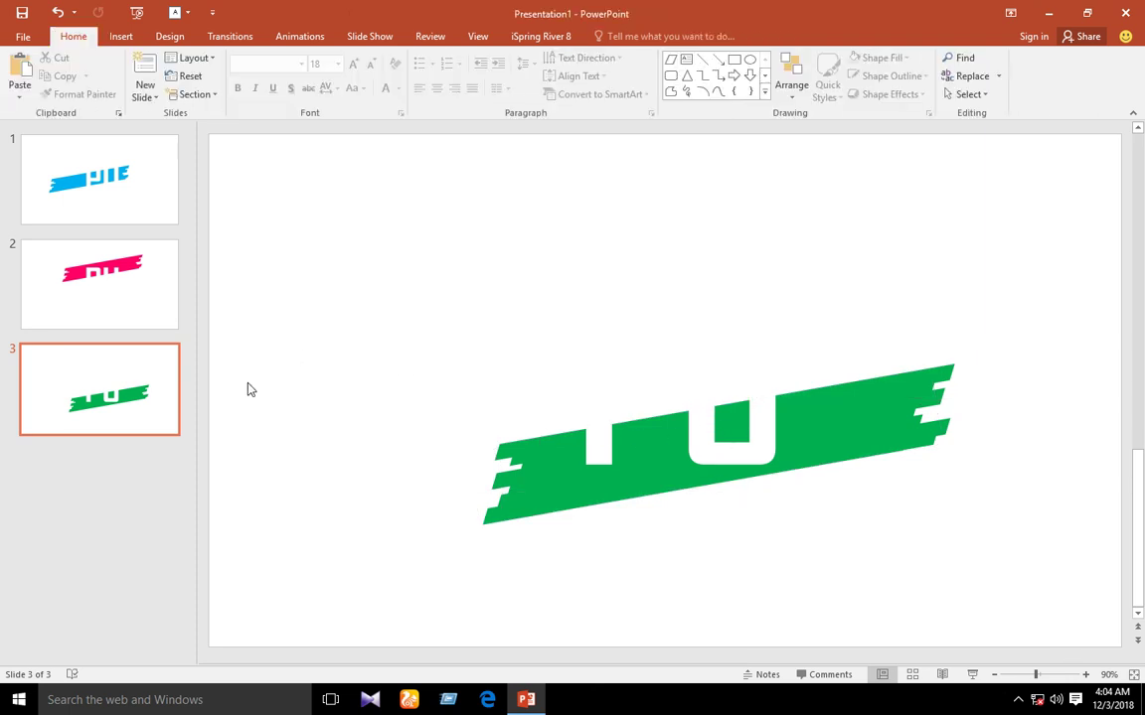
# - Add a blank slide 4 and move the blue logo from slide 1 onto it
pyautogui.click(115, 460)
pyautogui.press('Return')
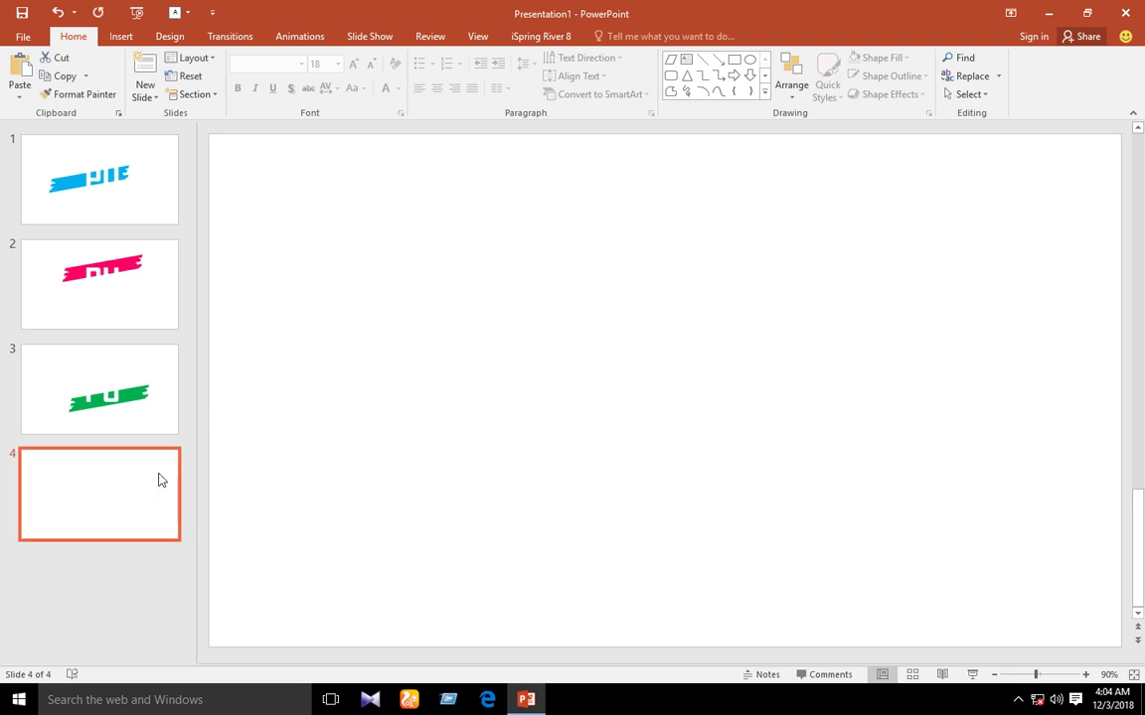
pyautogui.click(109, 187)
pyautogui.click(476, 438)
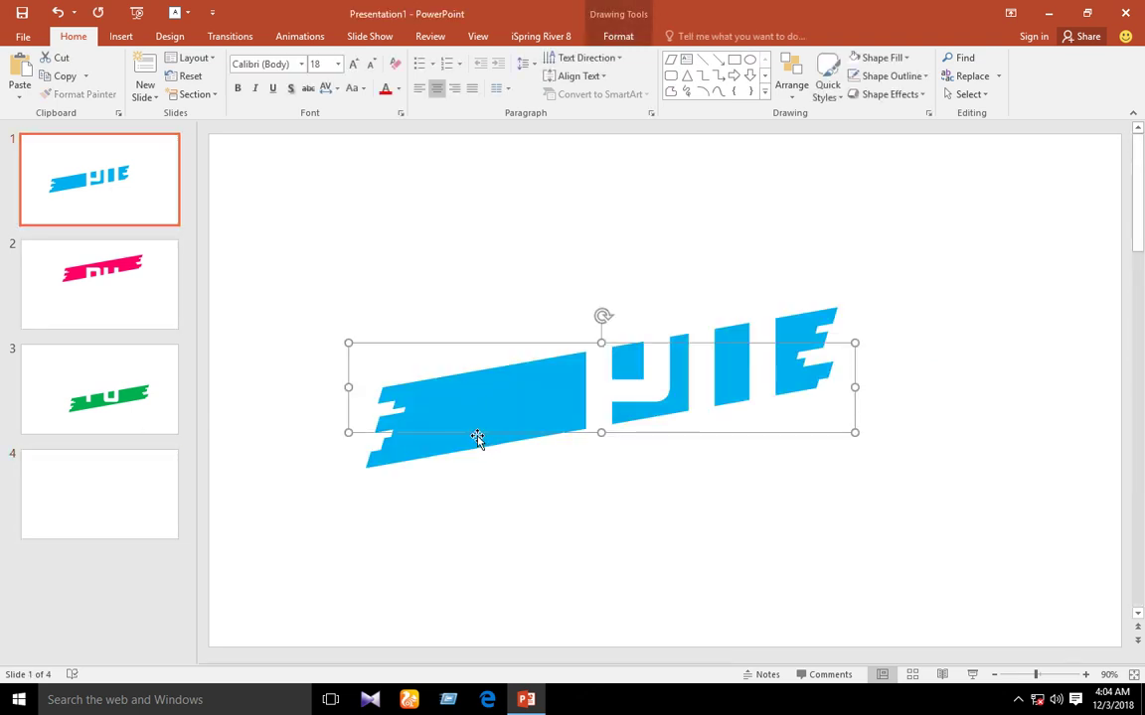
pyautogui.rightClick(478, 439)
pyautogui.click(487, 445)
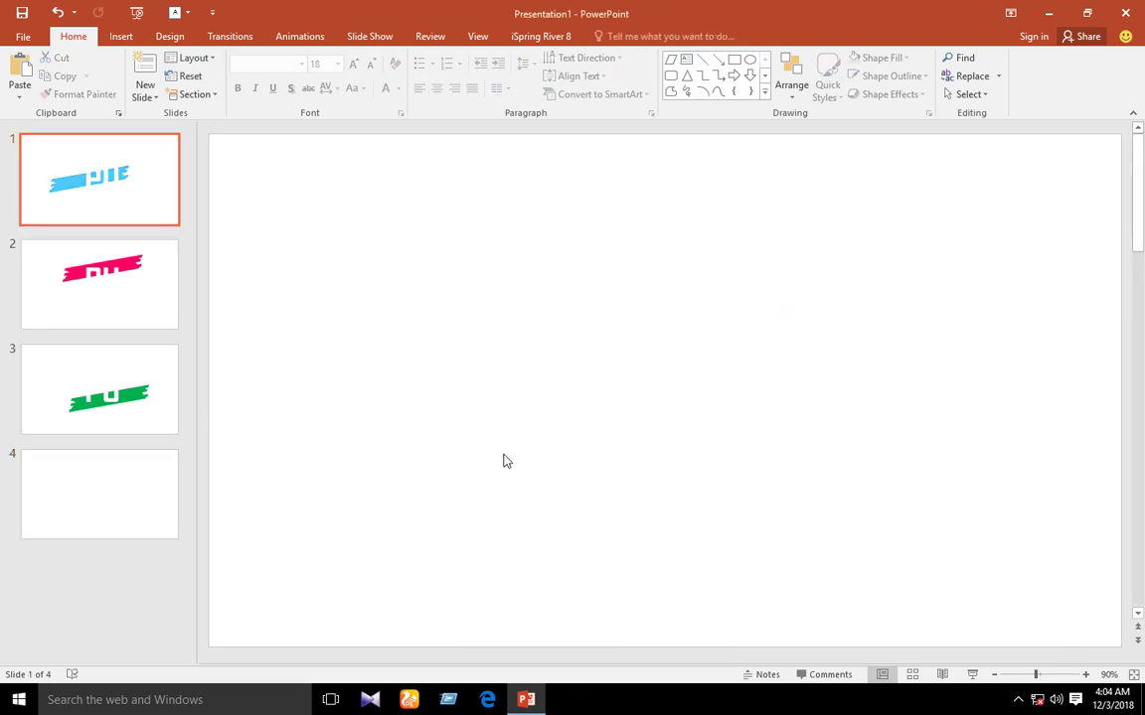
pyautogui.click(116, 526)
pyautogui.rightClick(525, 260)
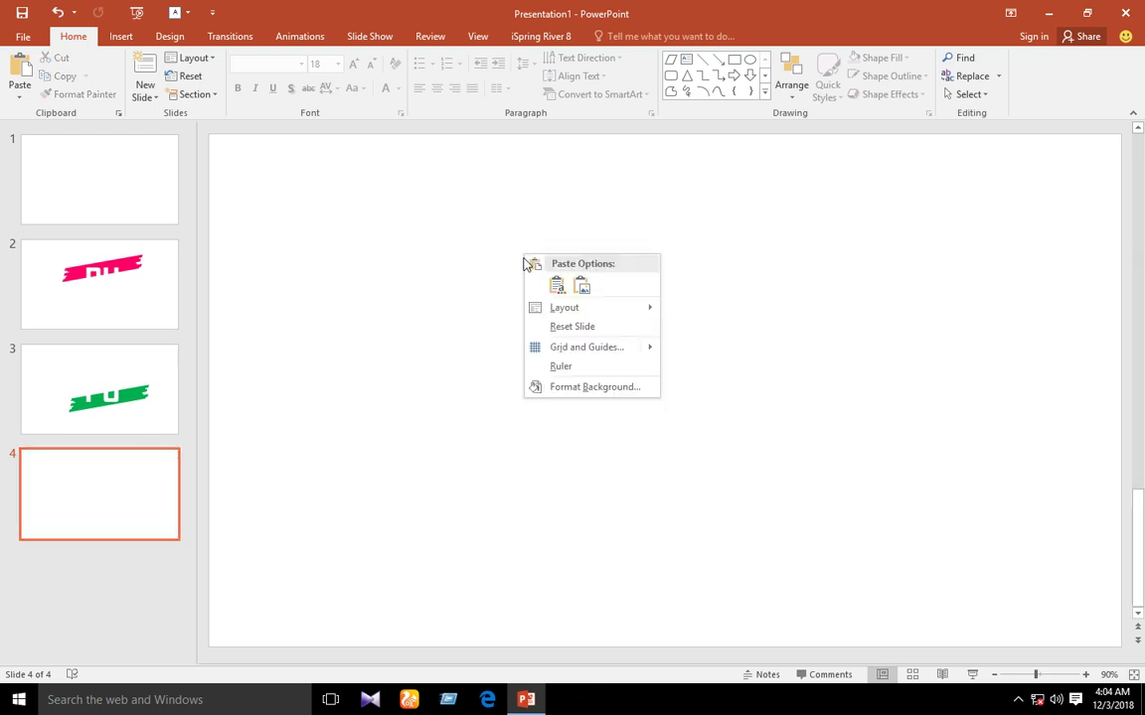
pyautogui.click(556, 288)
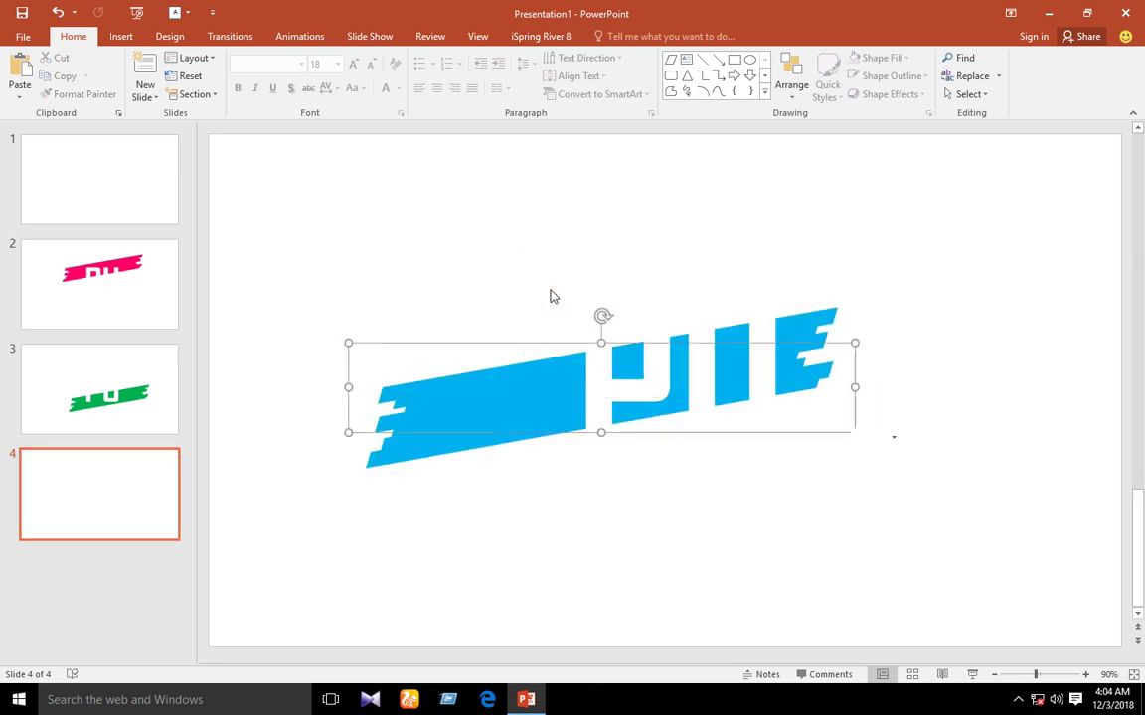
# - Cut the pink logo from slide 2 and return to slide 4
pyautogui.click(129, 286)
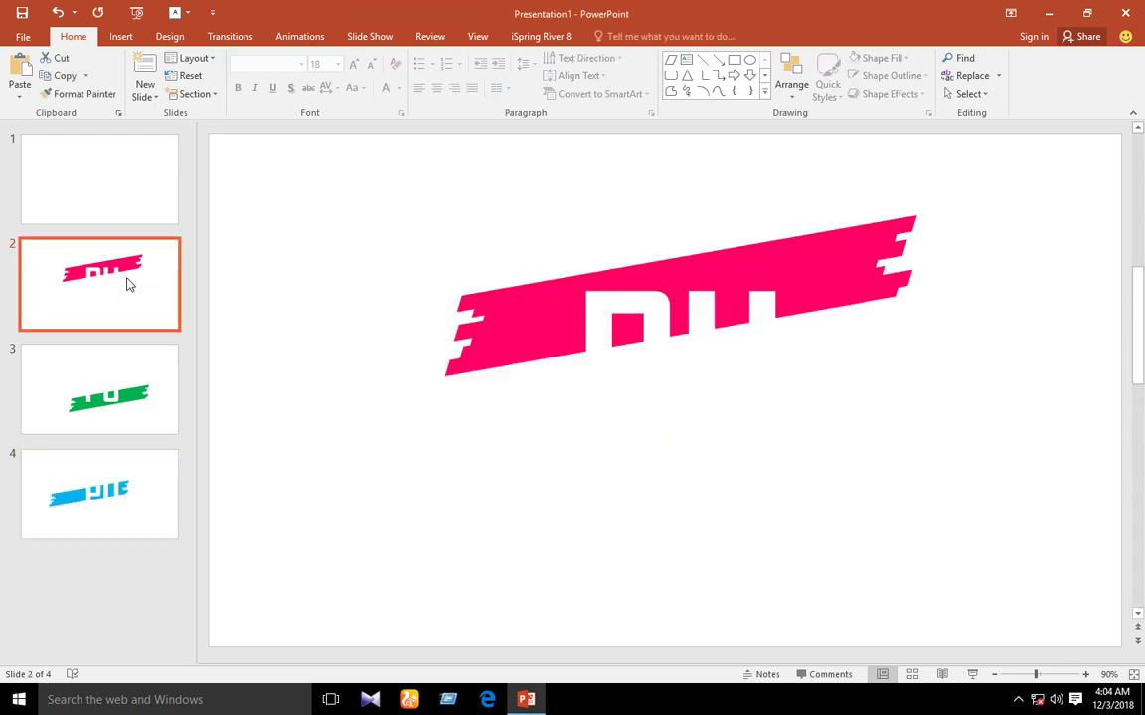
pyautogui.click(512, 324)
pyautogui.rightClick(511, 324)
pyautogui.click(532, 329)
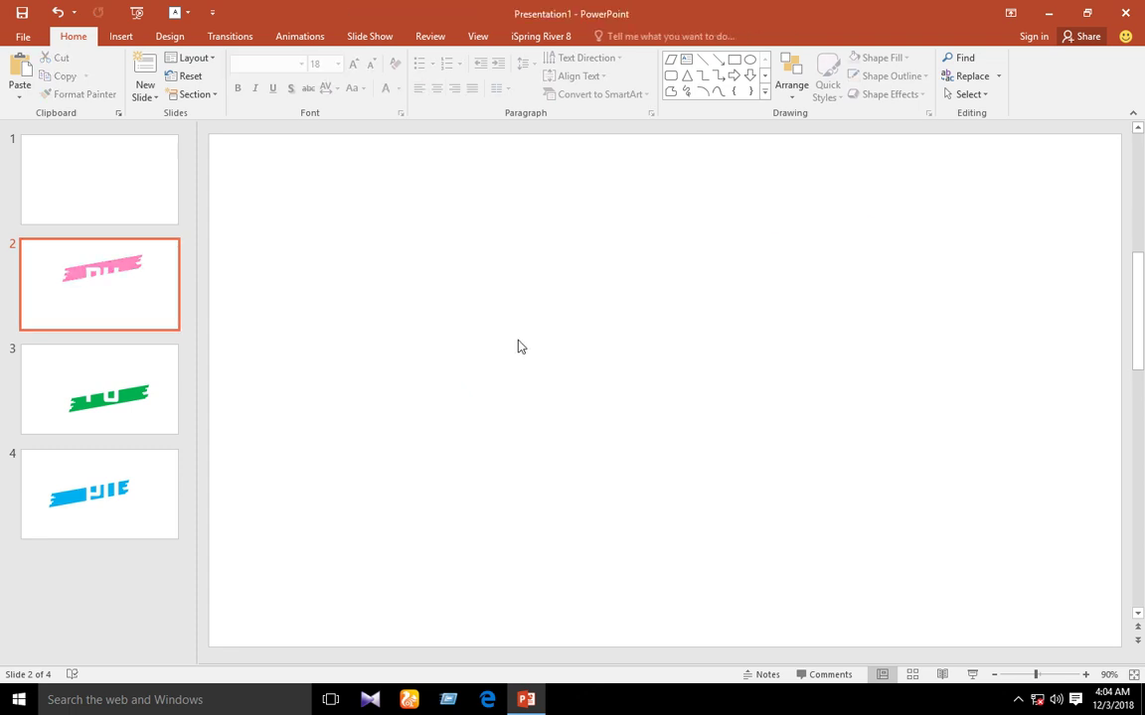
pyautogui.click(88, 497)
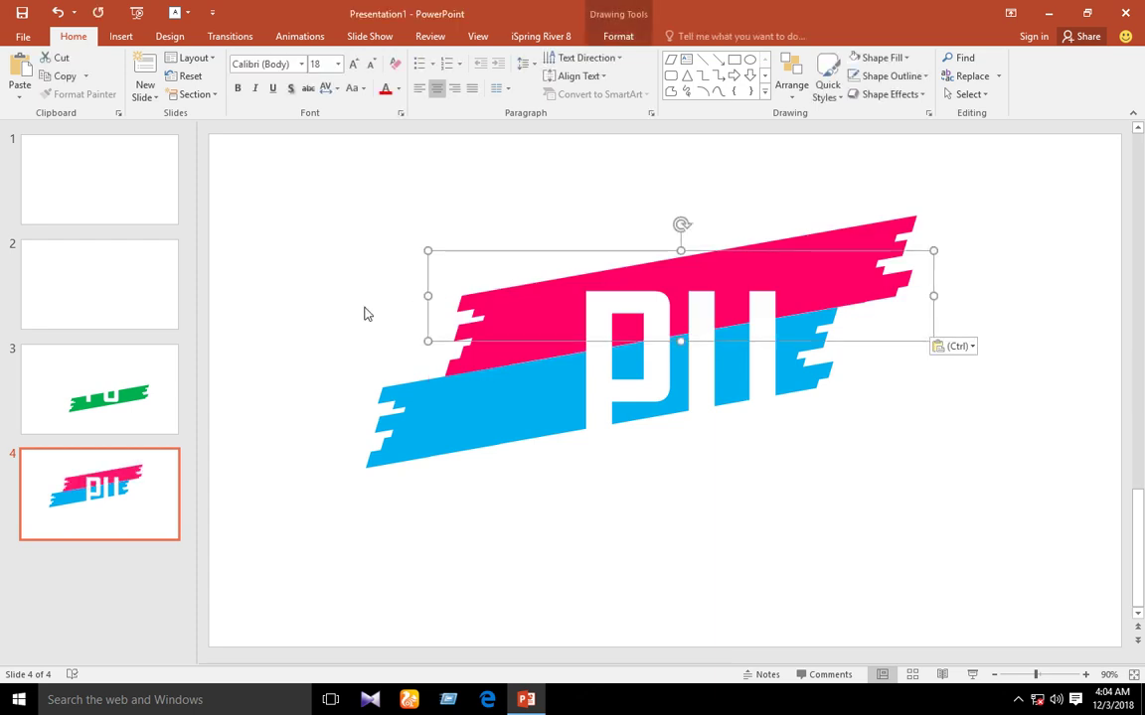
# - Move the green logo from slide 3 onto slide 4 below the blue one
pyautogui.click(99, 390)
pyautogui.rightClick(562, 466)
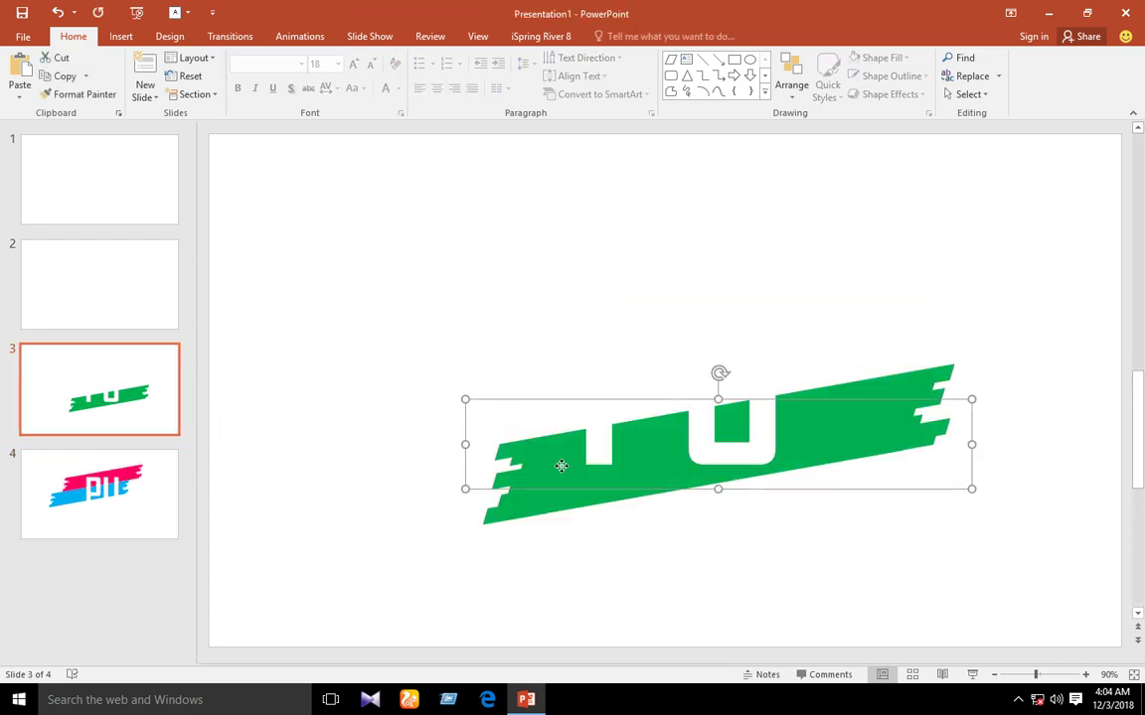
pyautogui.click(595, 256)
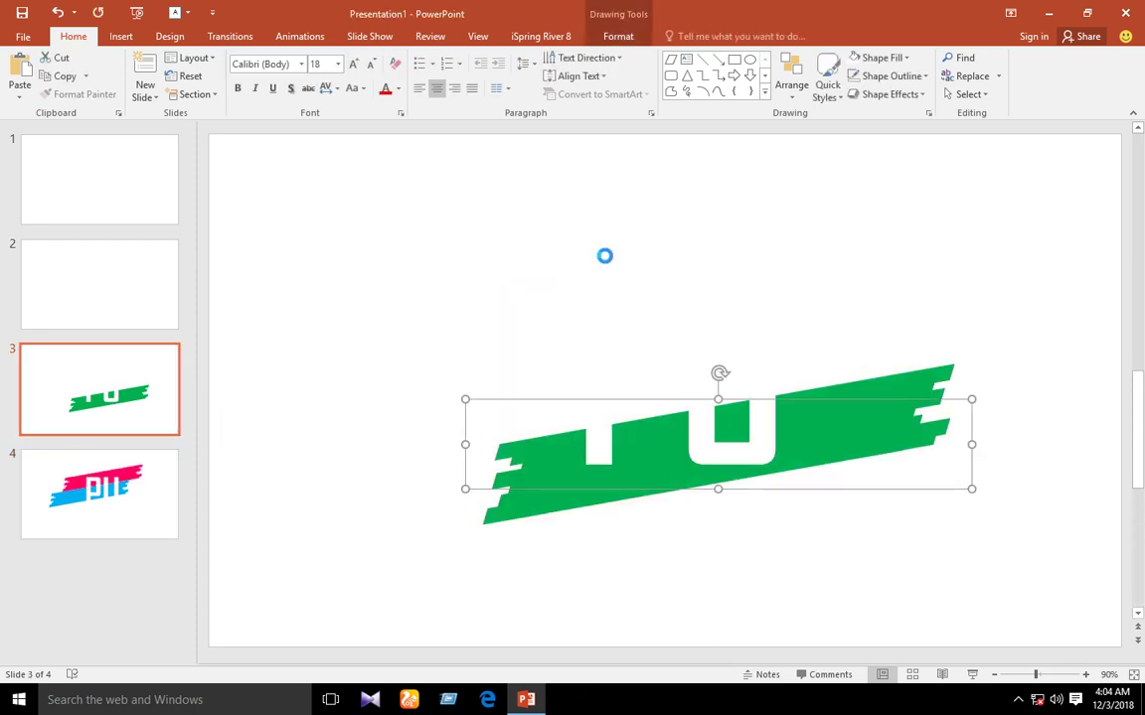
pyautogui.click(120, 507)
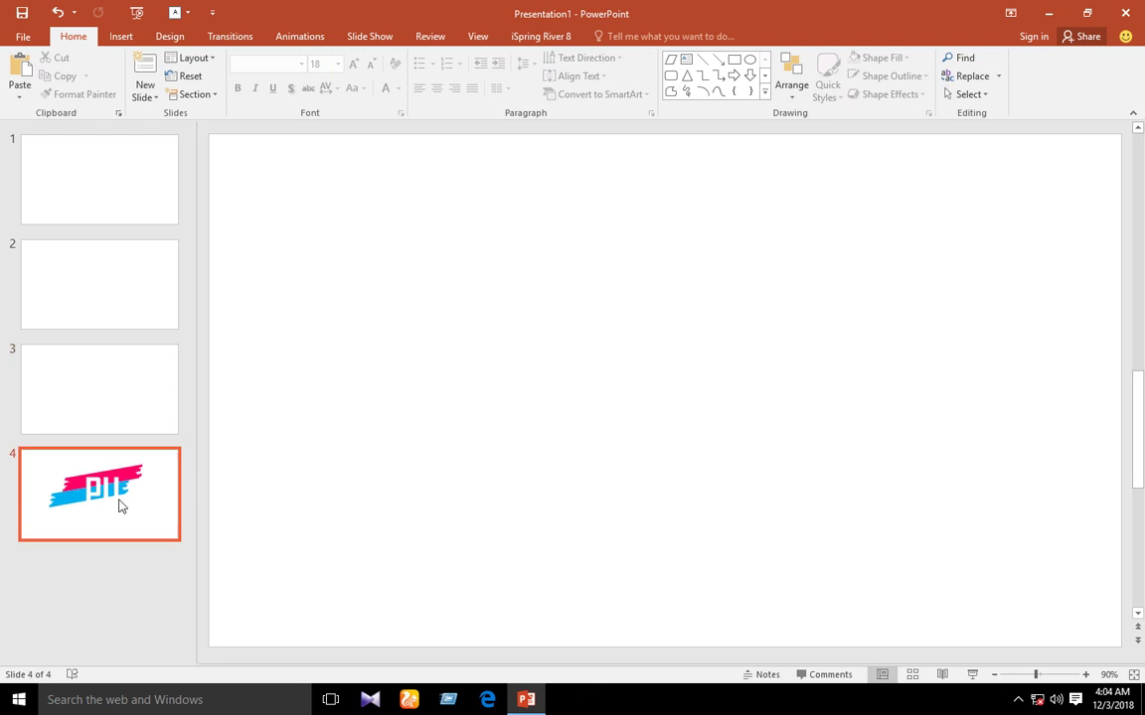
pyautogui.rightClick(508, 481)
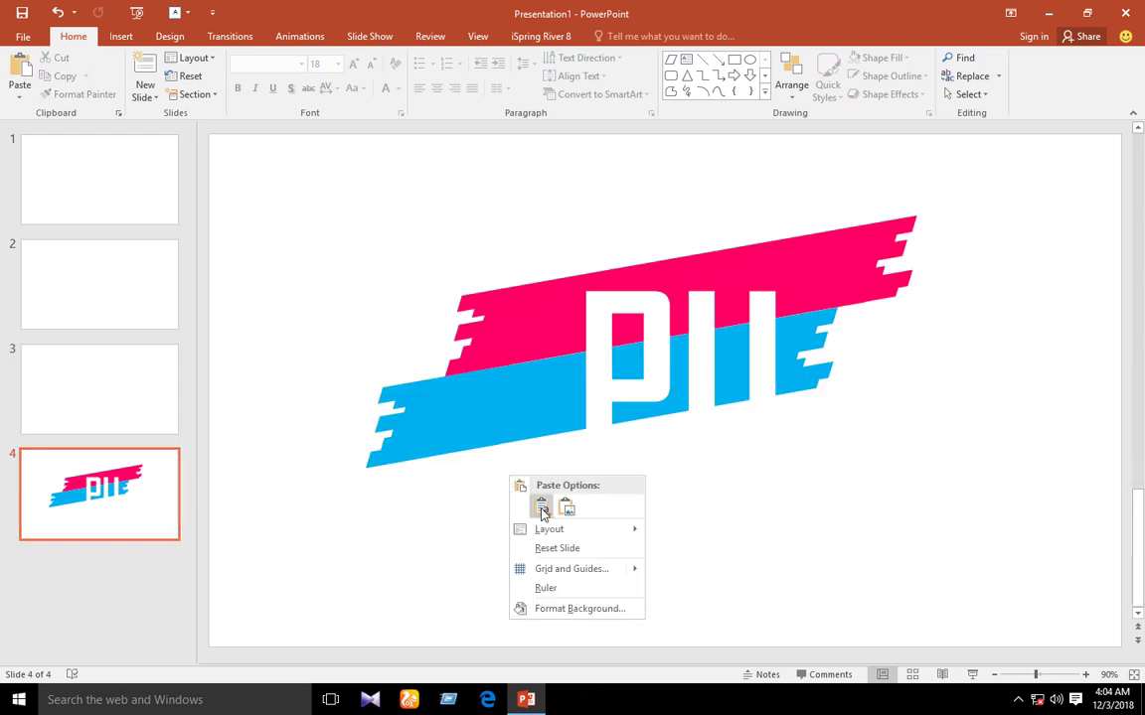
pyautogui.click(542, 507)
pyautogui.click(639, 576)
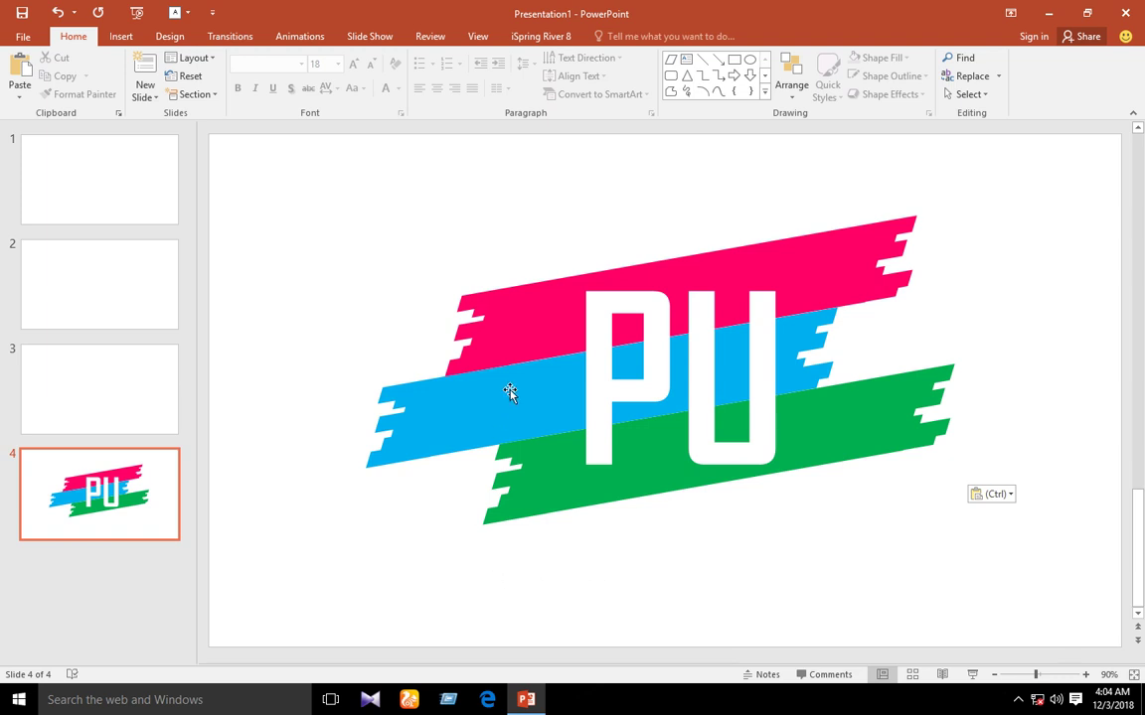
# - Set slide 4's background to a solid black fill
pyautogui.rightClick(302, 205)
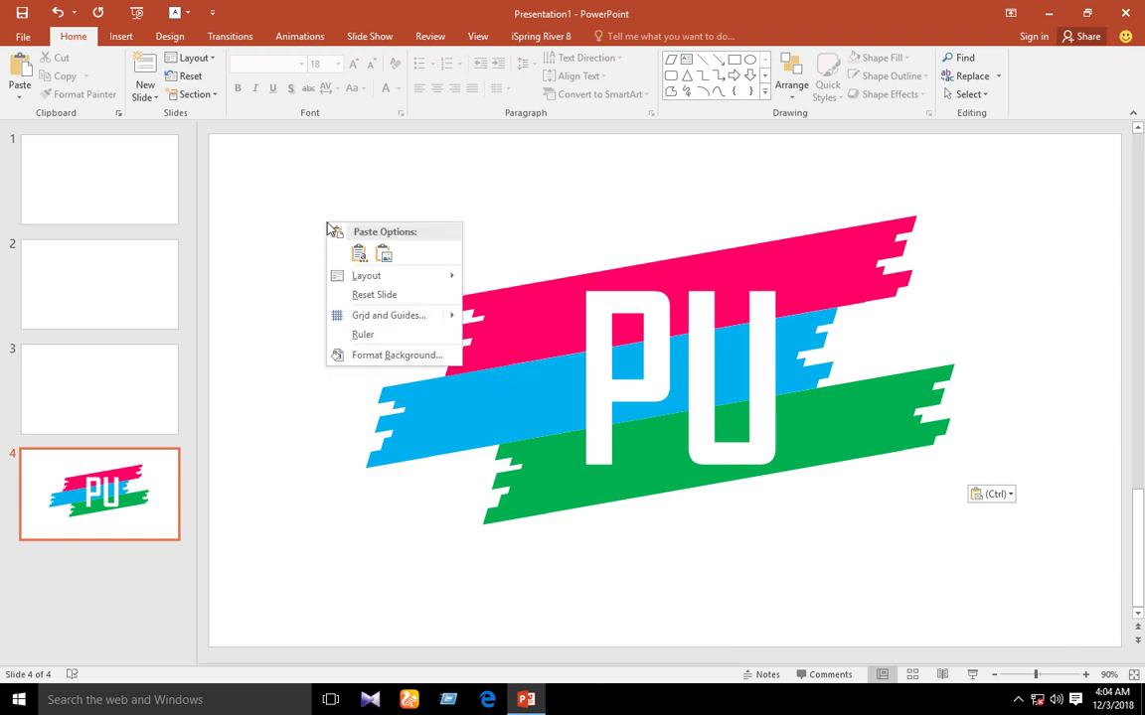
pyautogui.click(390, 363)
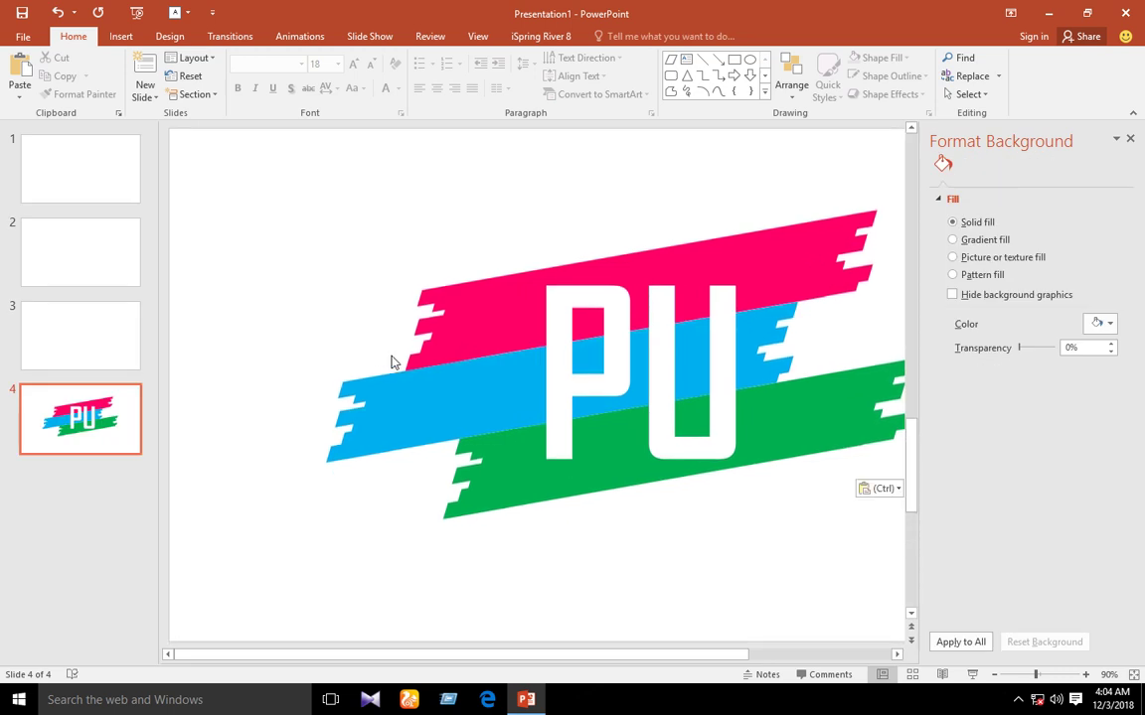
pyautogui.click(1101, 328)
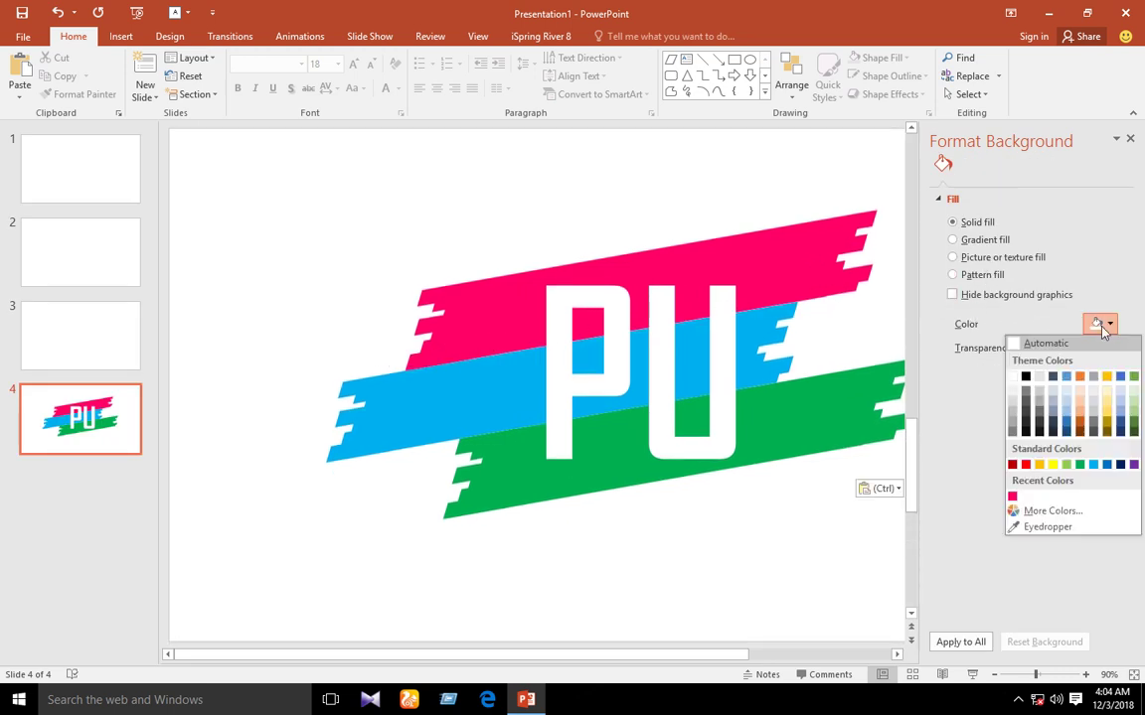
pyautogui.click(1027, 377)
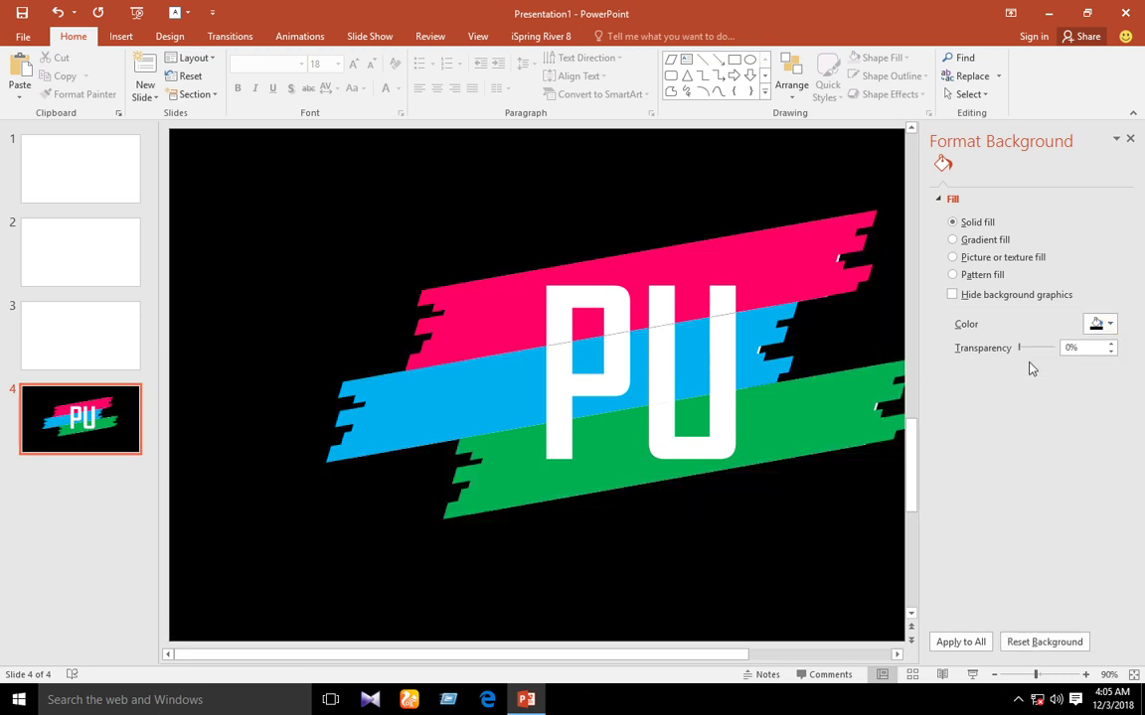
pyautogui.click(1130, 140)
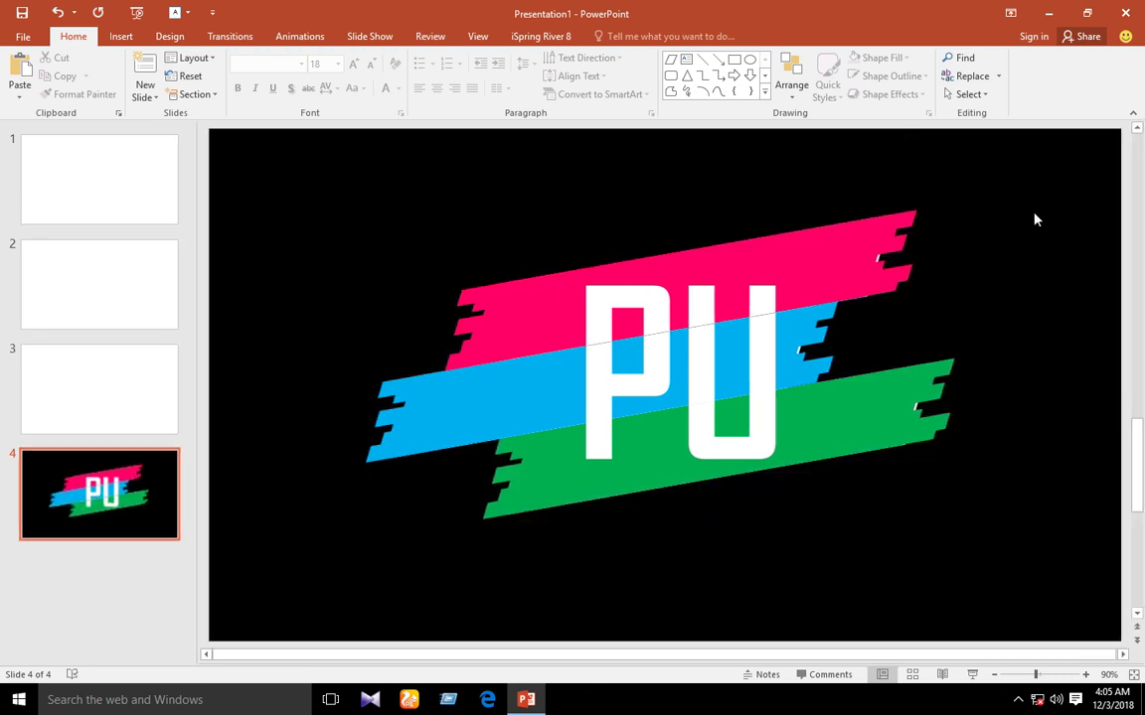
pyautogui.click(510, 306)
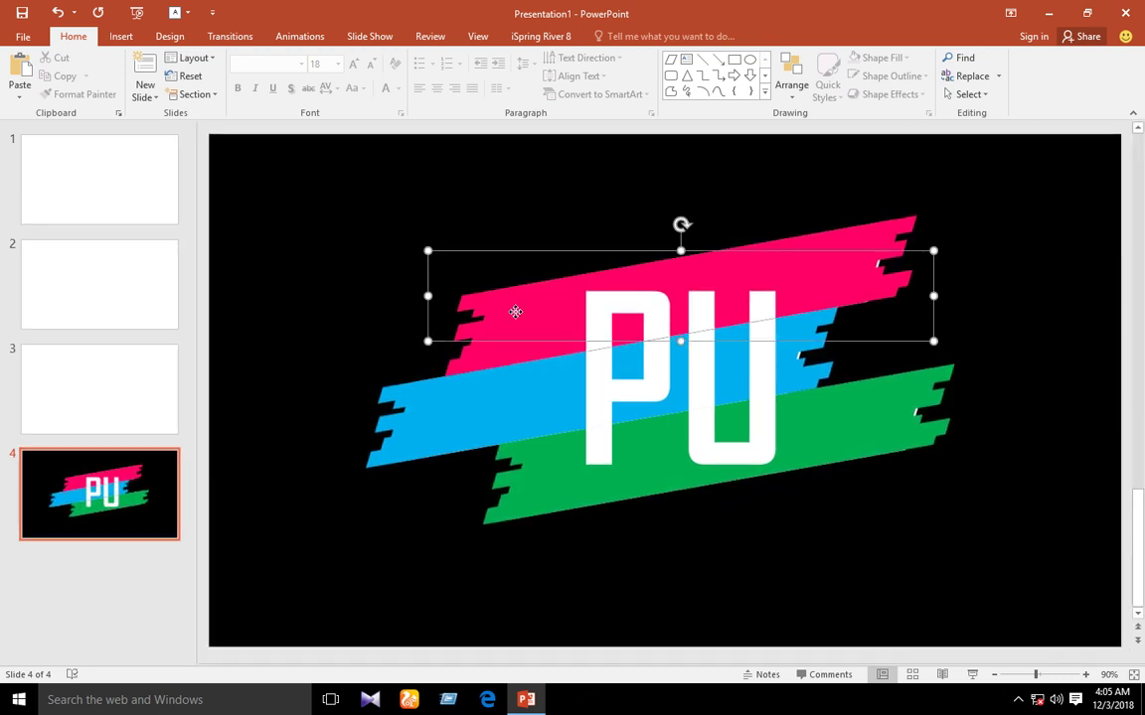
# - Give the pink plank a Wipe entrance animation with a set direction
pyautogui.click(299, 36)
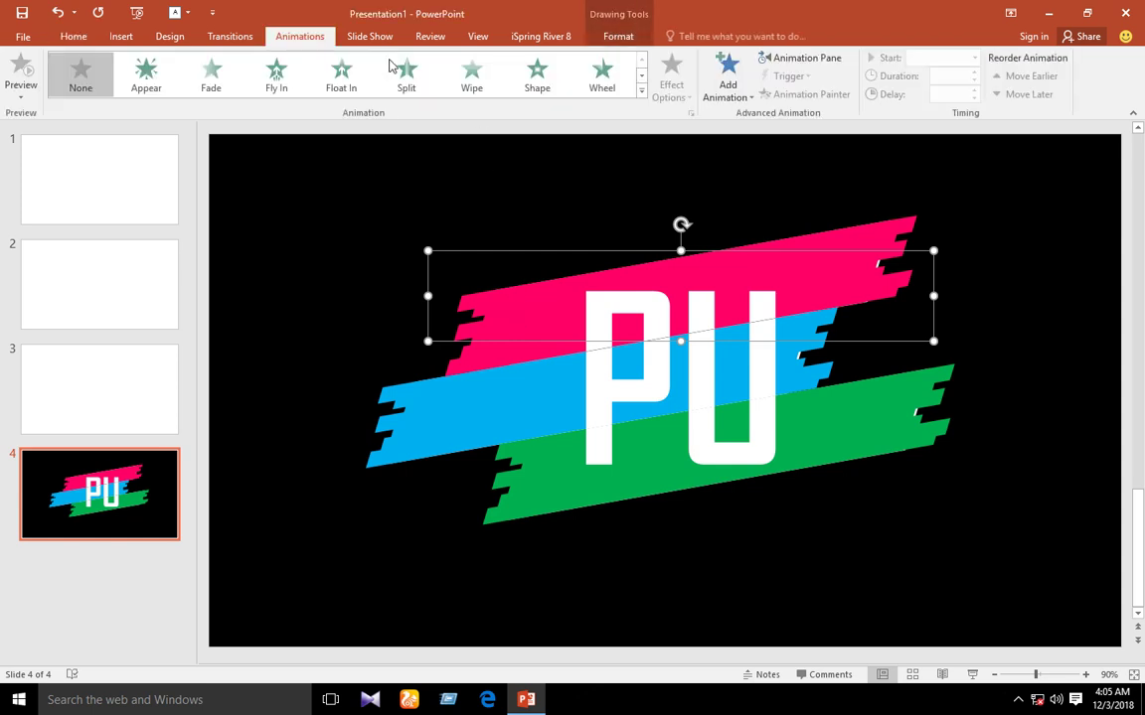
pyautogui.click(471, 77)
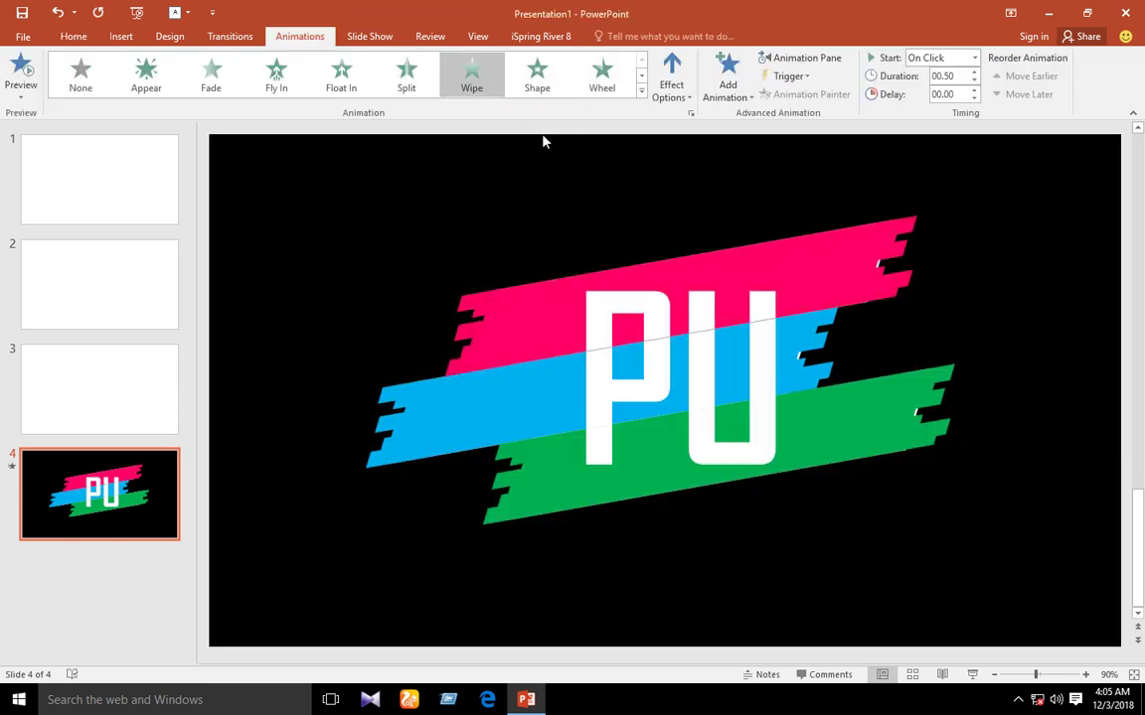
pyautogui.click(679, 100)
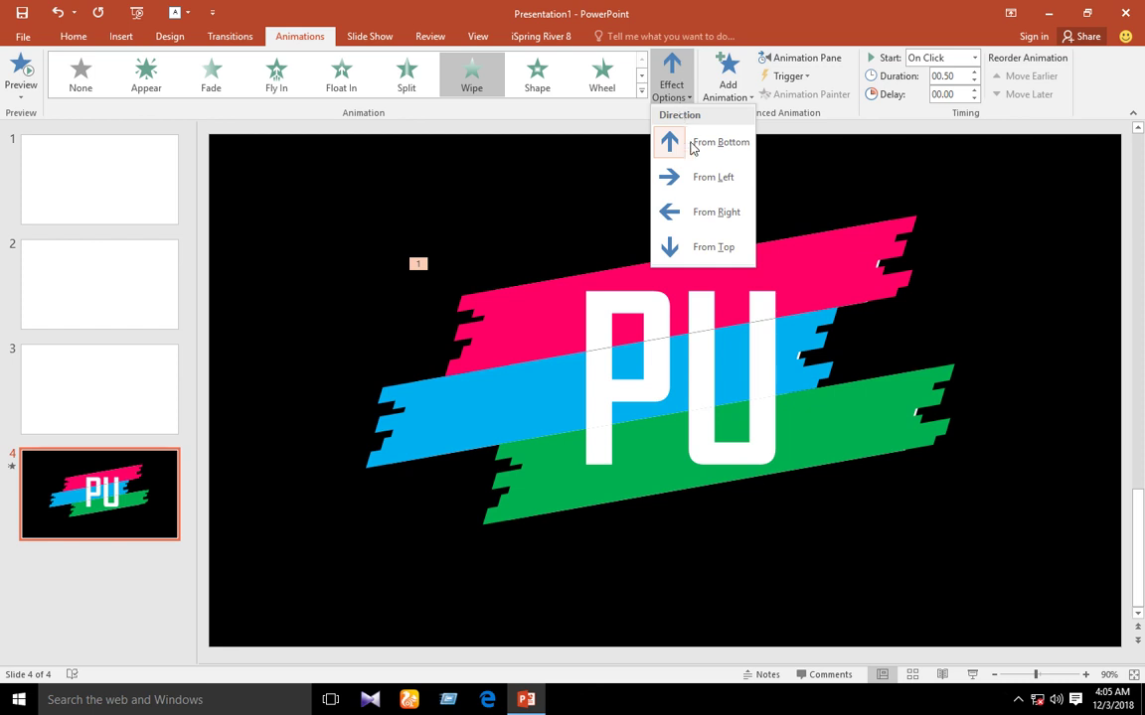
pyautogui.click(694, 147)
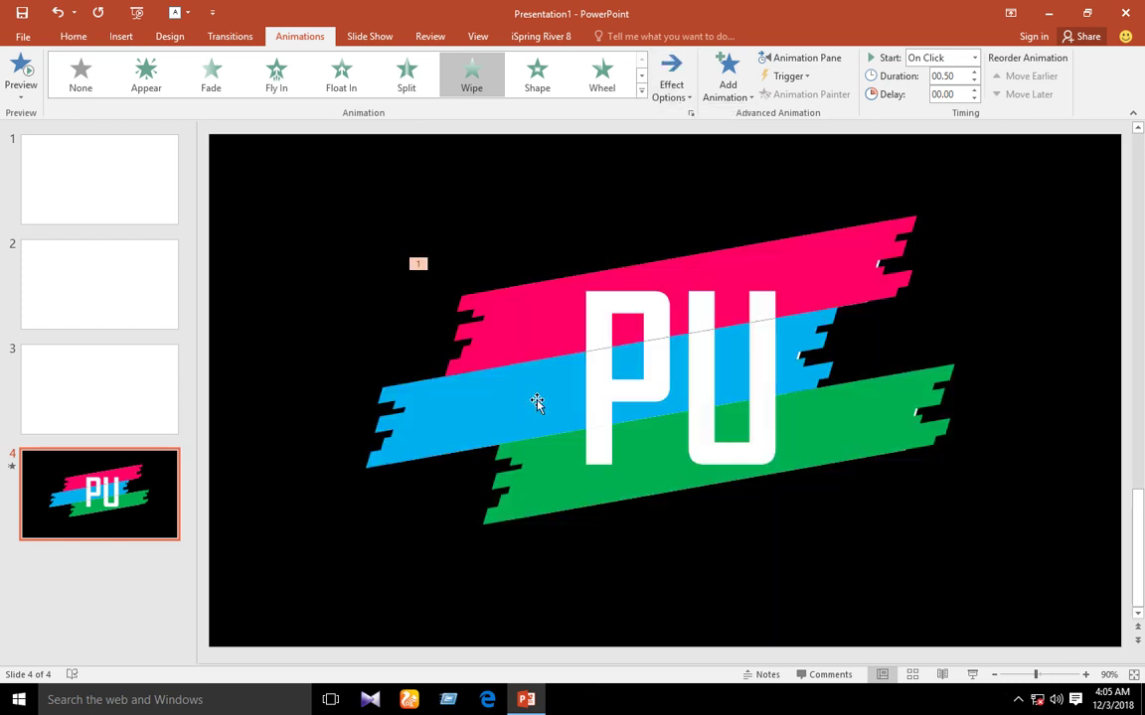
# - Give the blue plank group a Wipe entrance animation with a set direction
pyautogui.click(508, 414)
pyautogui.click(509, 414)
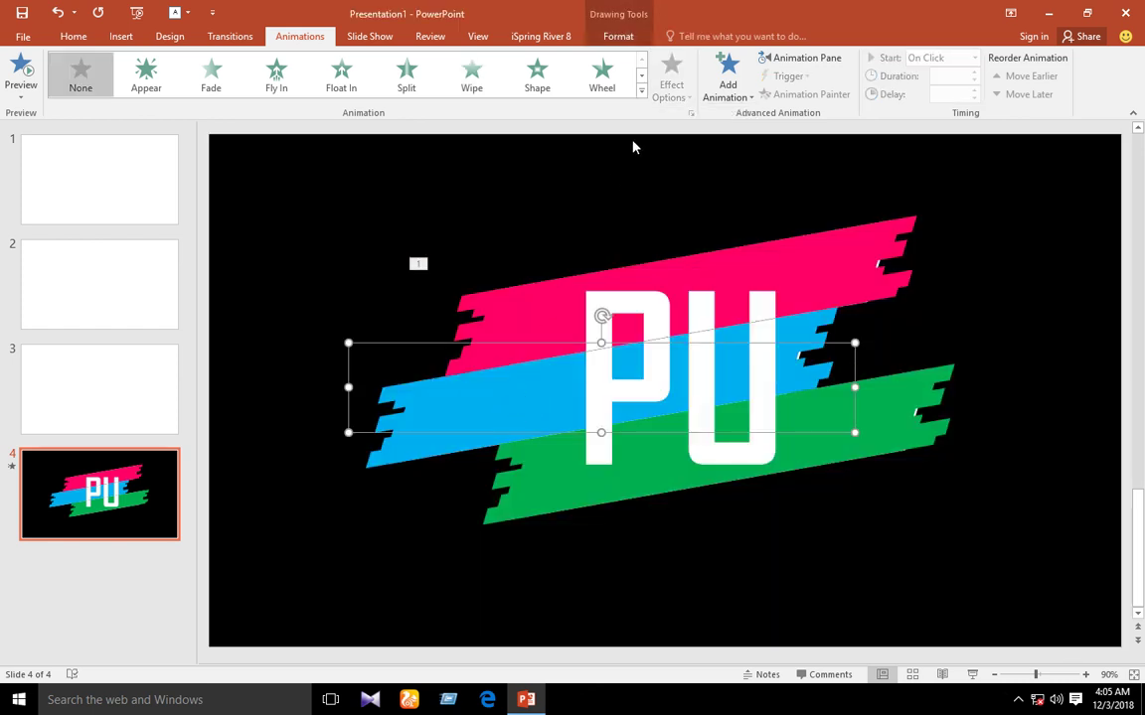
pyautogui.click(472, 75)
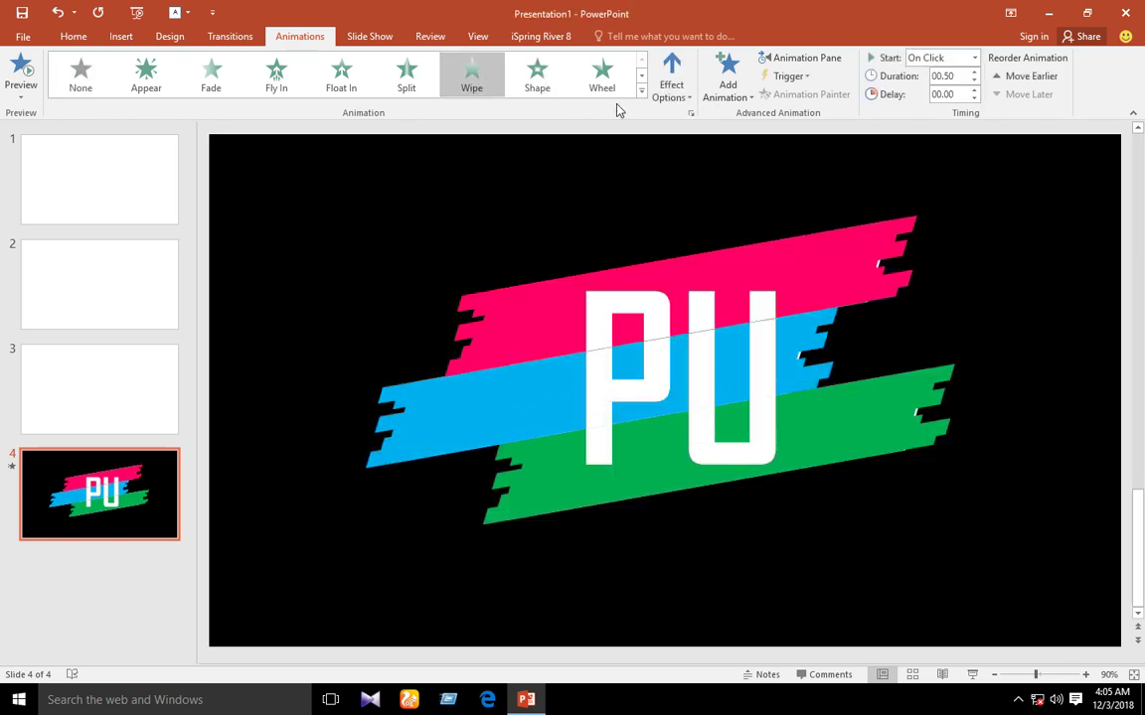
pyautogui.click(683, 100)
pyautogui.click(696, 179)
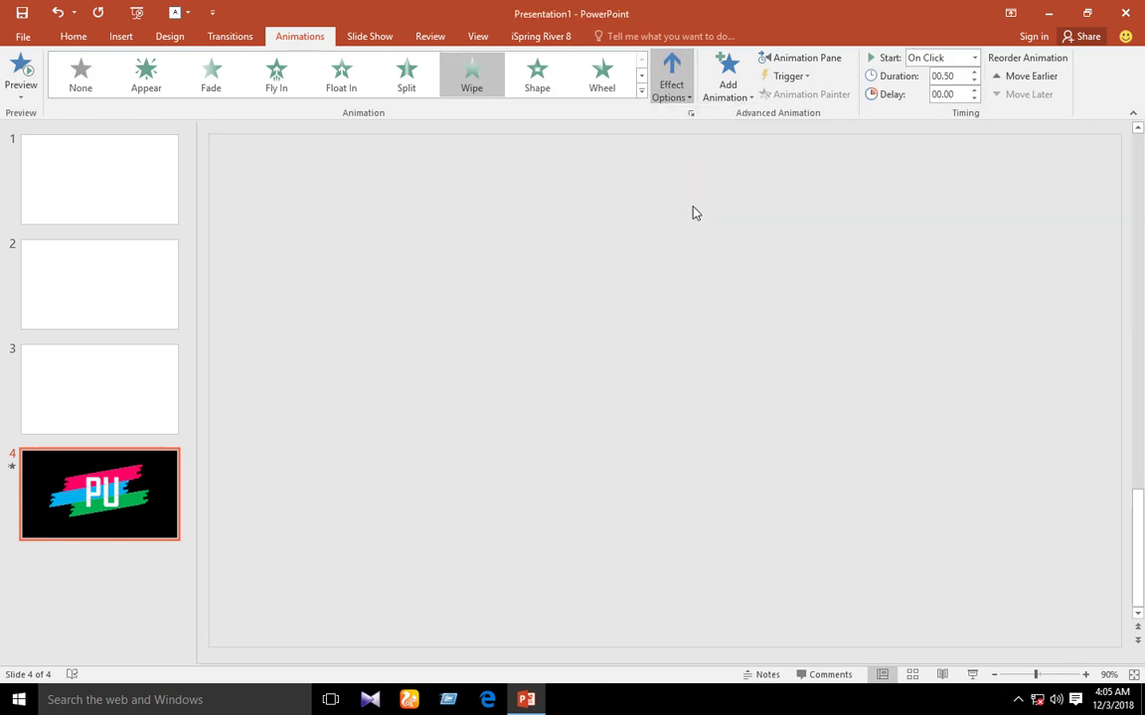
# - Give the green plank a Wipe entrance wiping From Left
pyautogui.click(563, 486)
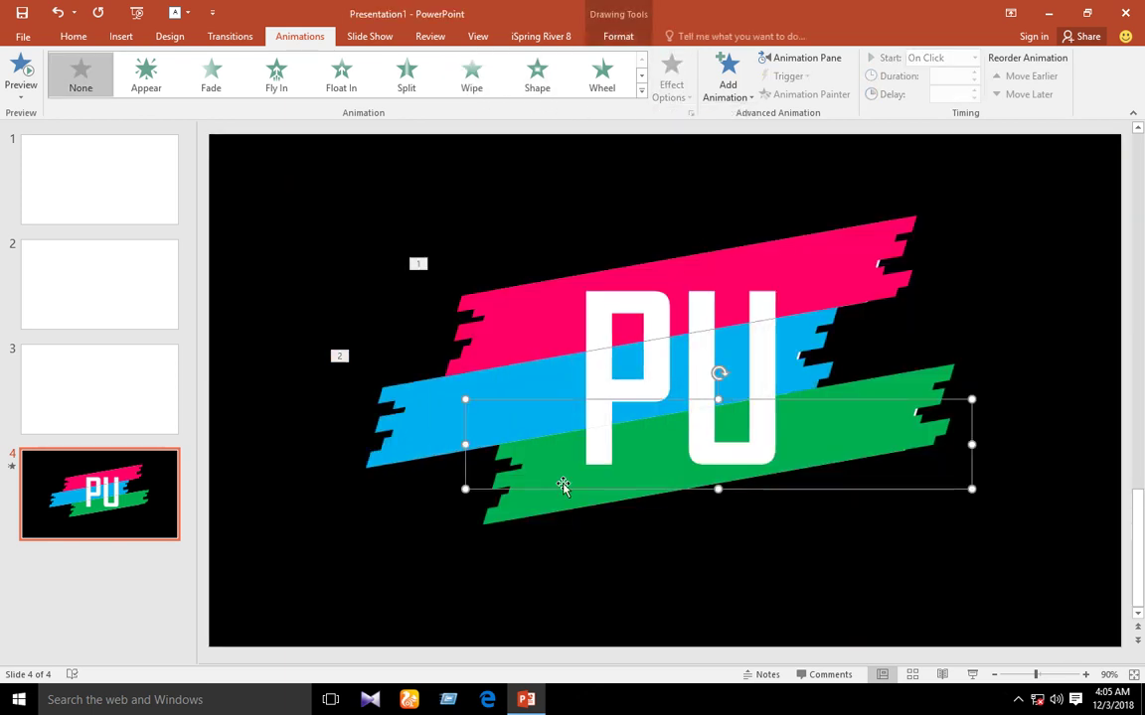
pyautogui.click(472, 77)
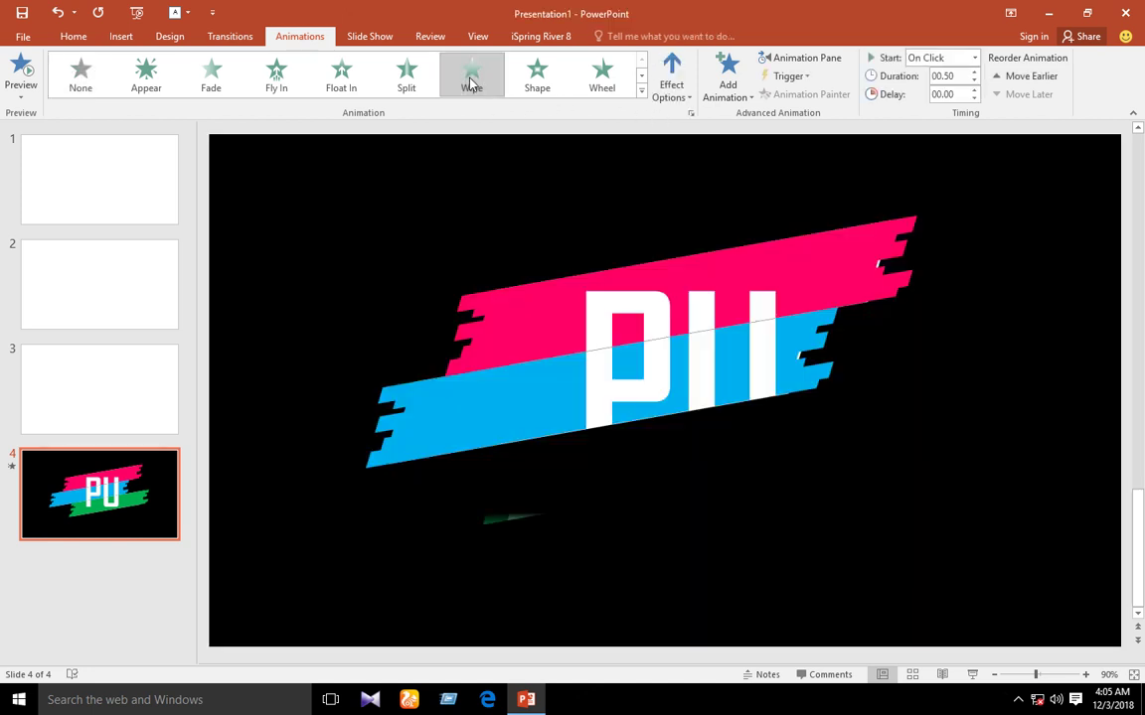
pyautogui.click(669, 88)
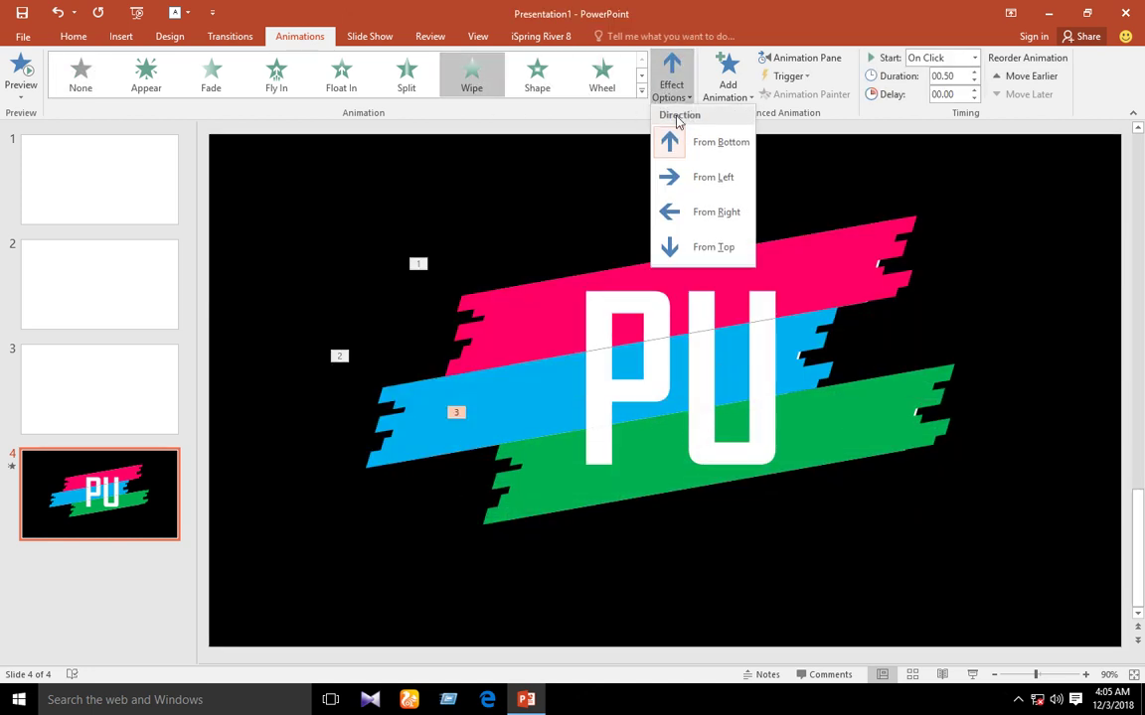
pyautogui.click(695, 177)
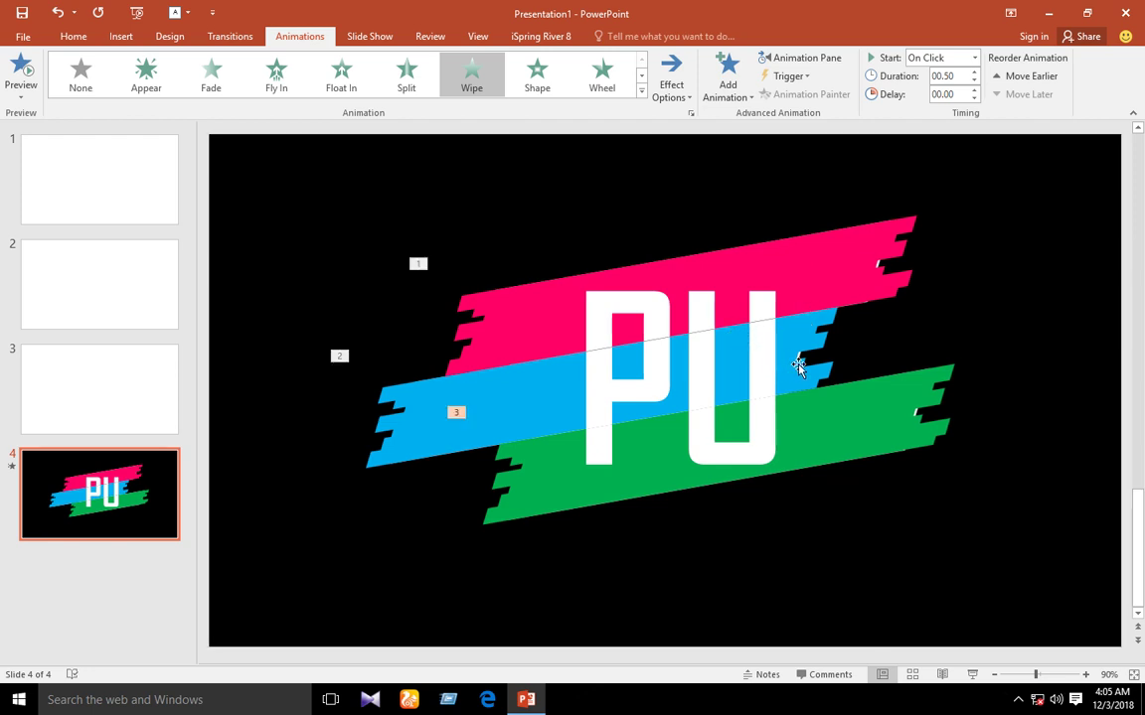
pyautogui.click(691, 285)
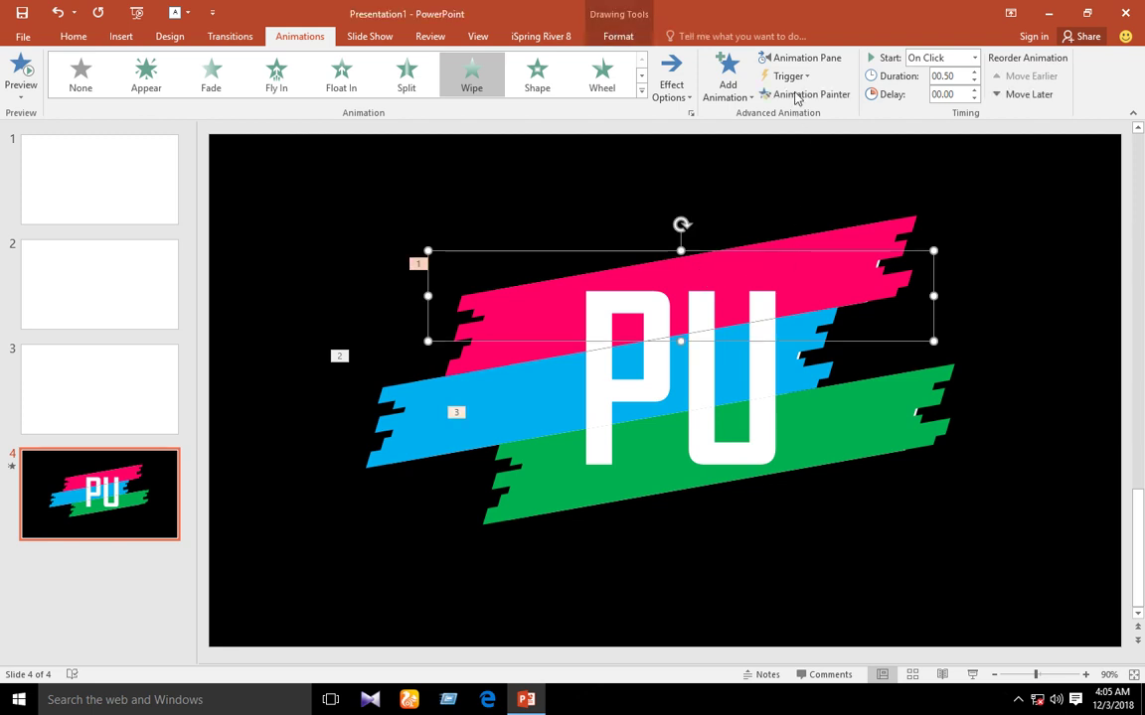
# - Set Group 4 to With Previous and Groups 1 and 7 to After Previous, then play from slide 4
pyautogui.click(801, 57)
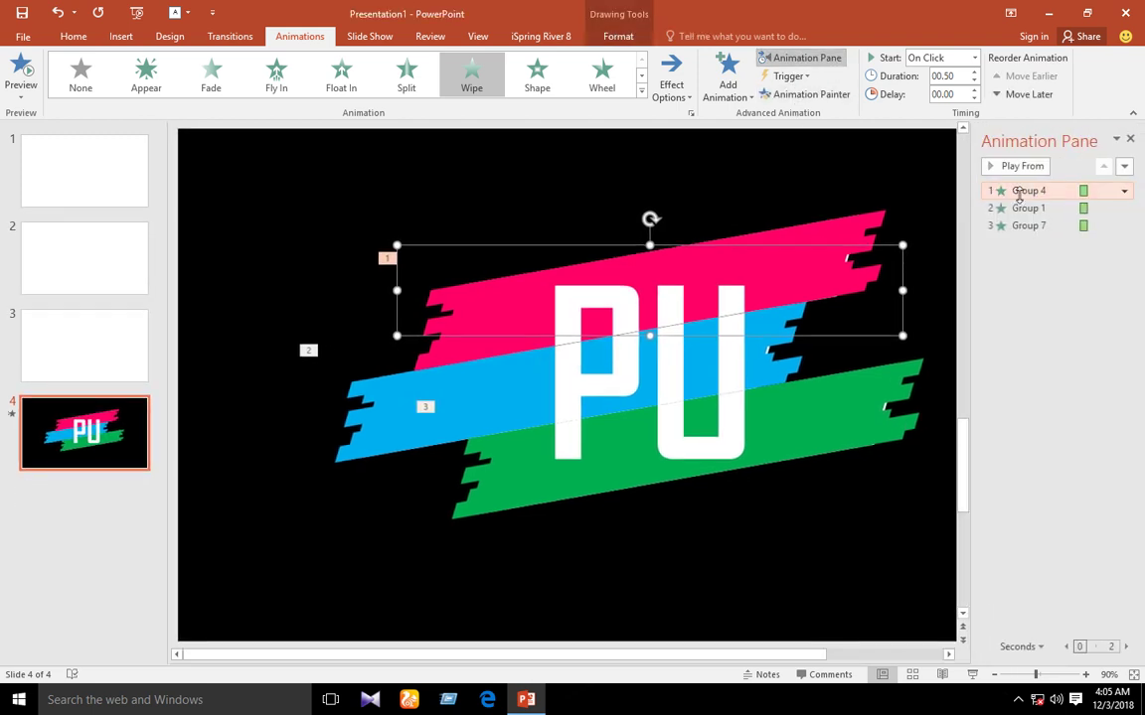
pyautogui.rightClick(1019, 197)
pyautogui.click(1024, 227)
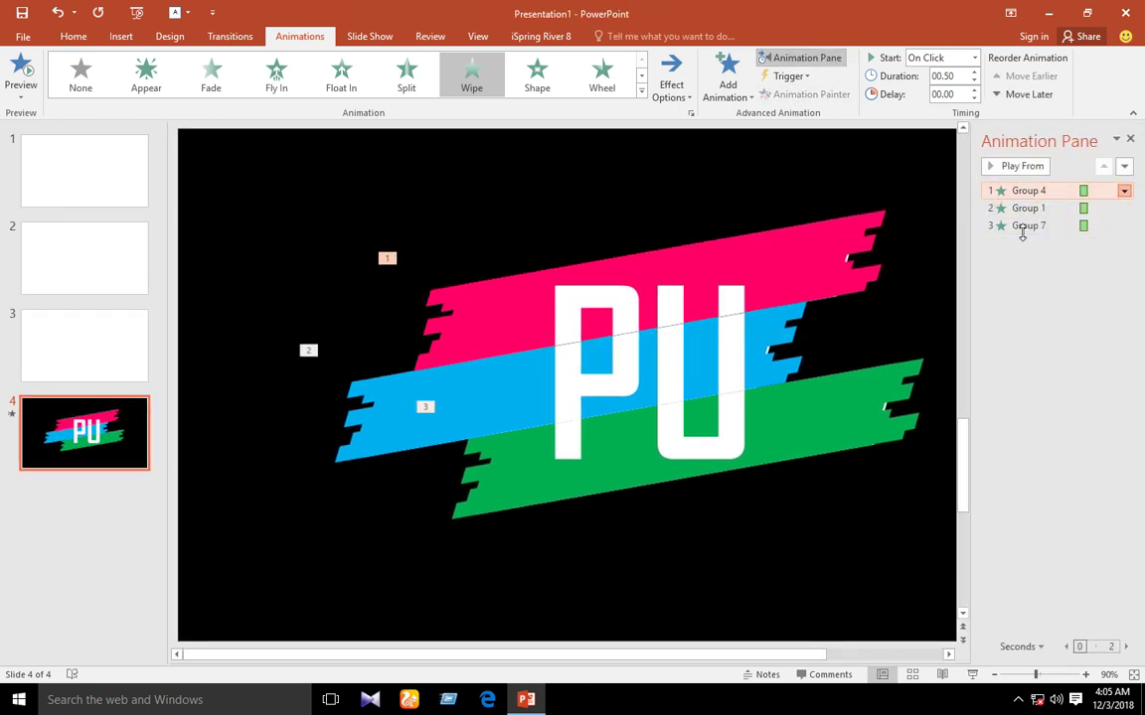
pyautogui.rightClick(1020, 210)
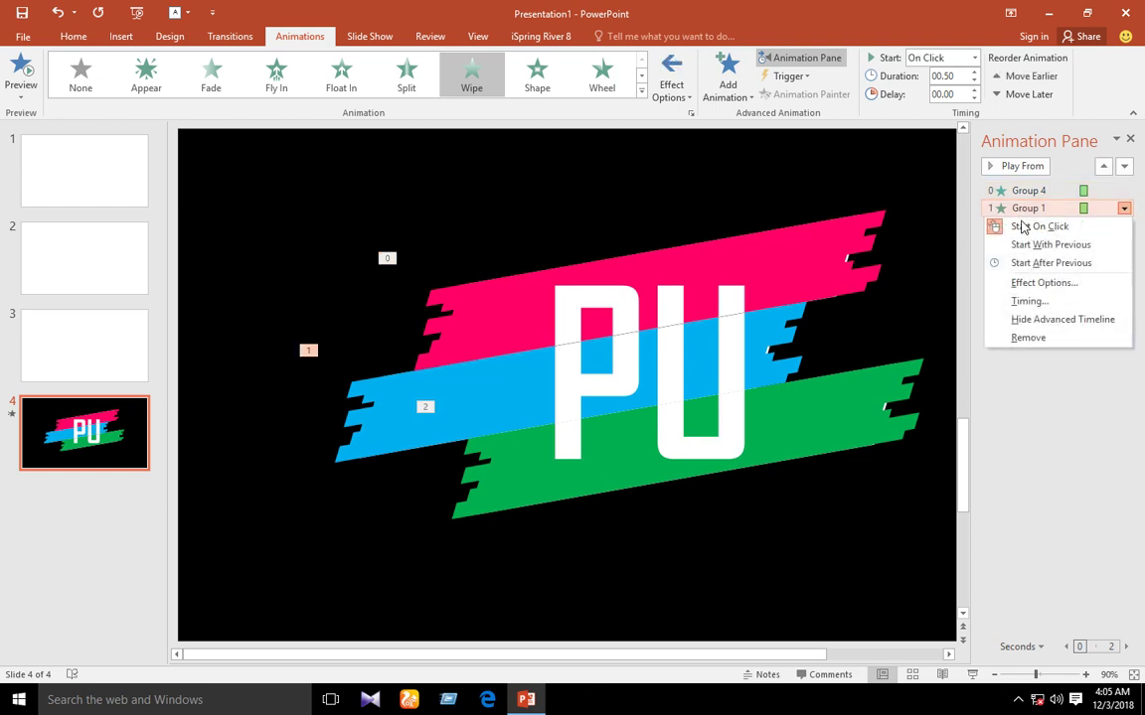
pyautogui.click(1029, 263)
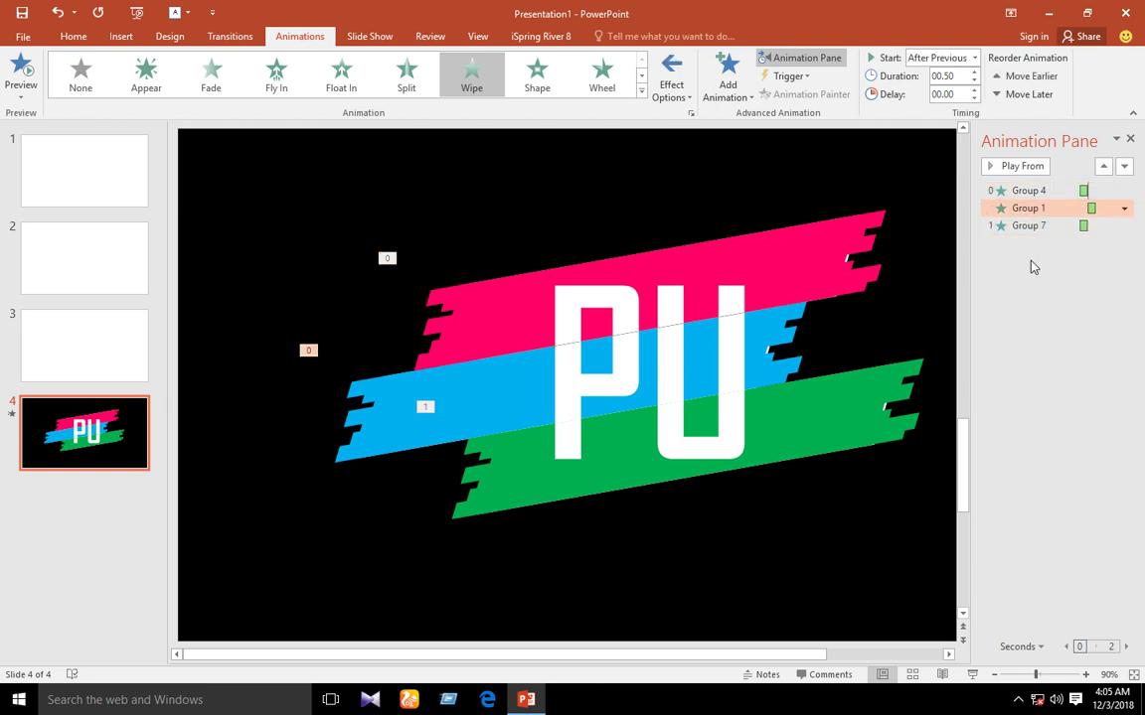
pyautogui.rightClick(1023, 226)
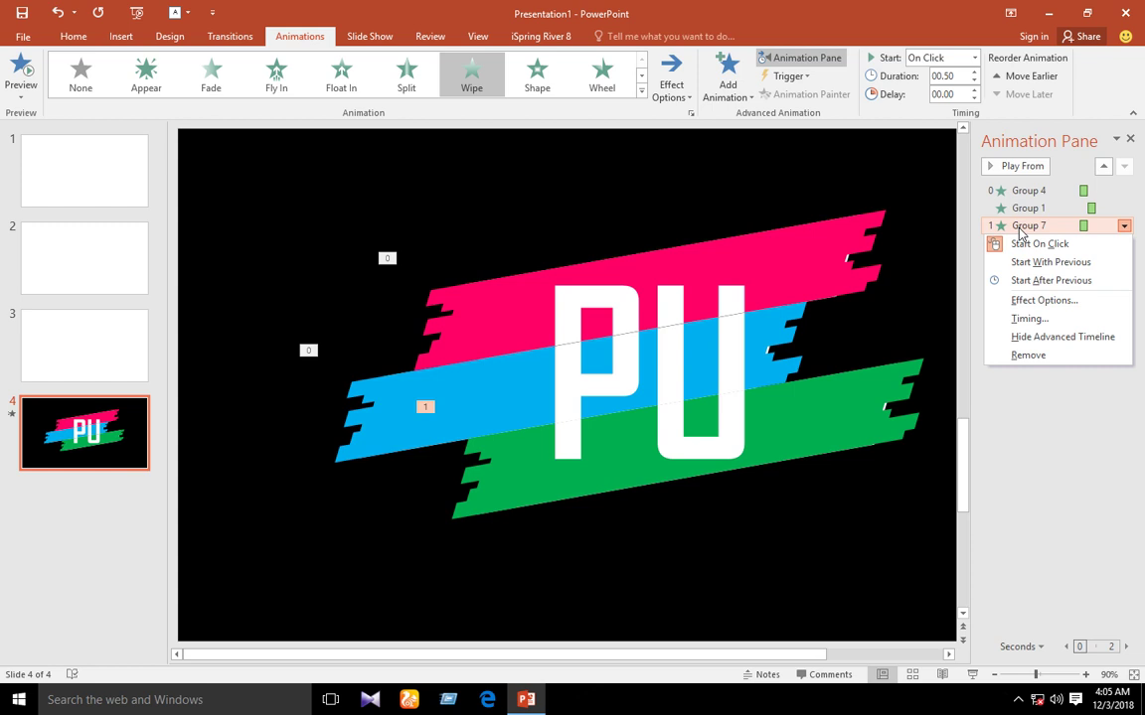
pyautogui.click(1040, 284)
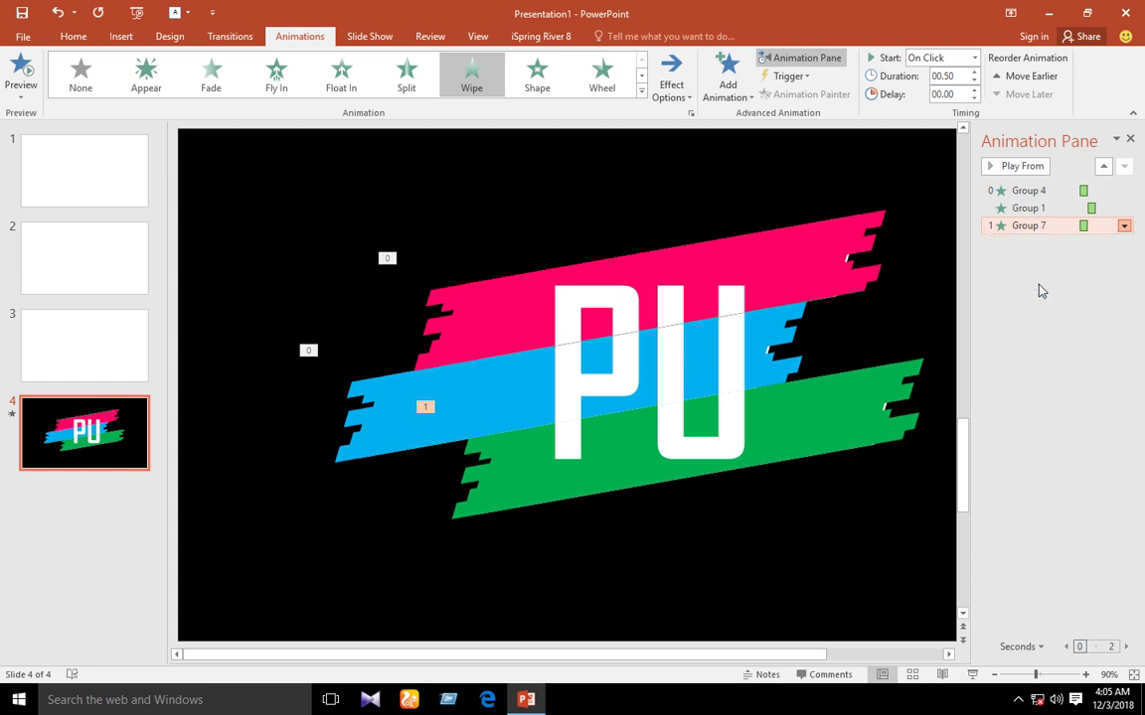
pyautogui.click(1131, 140)
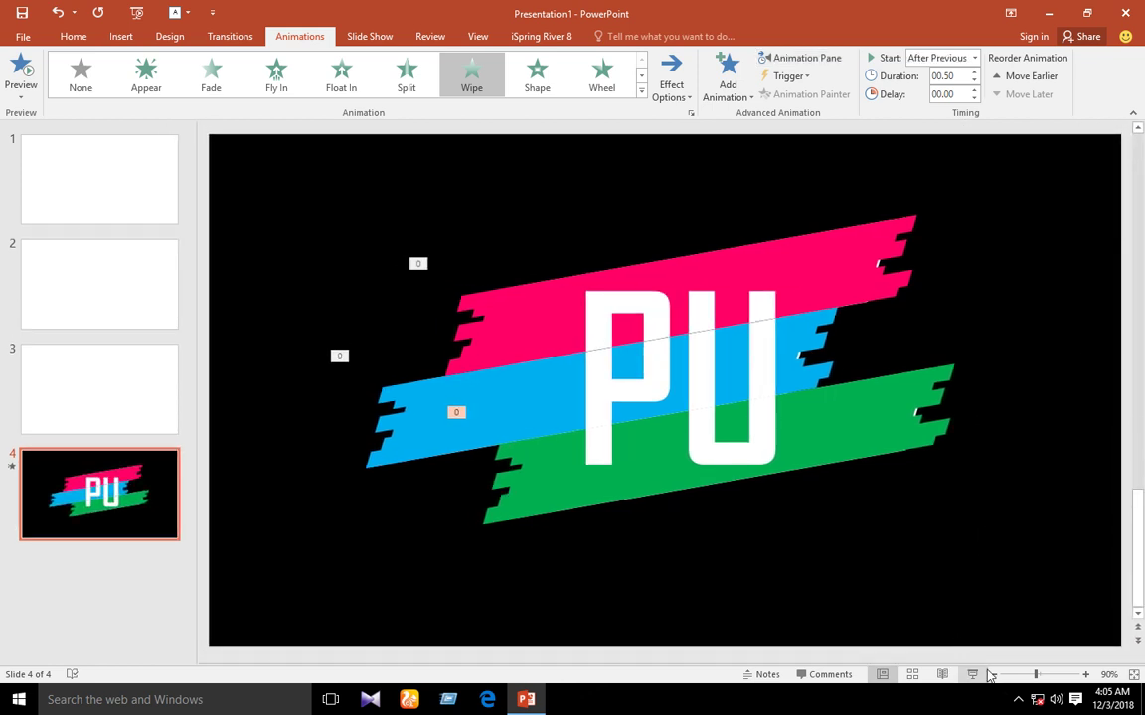
pyautogui.click(972, 675)
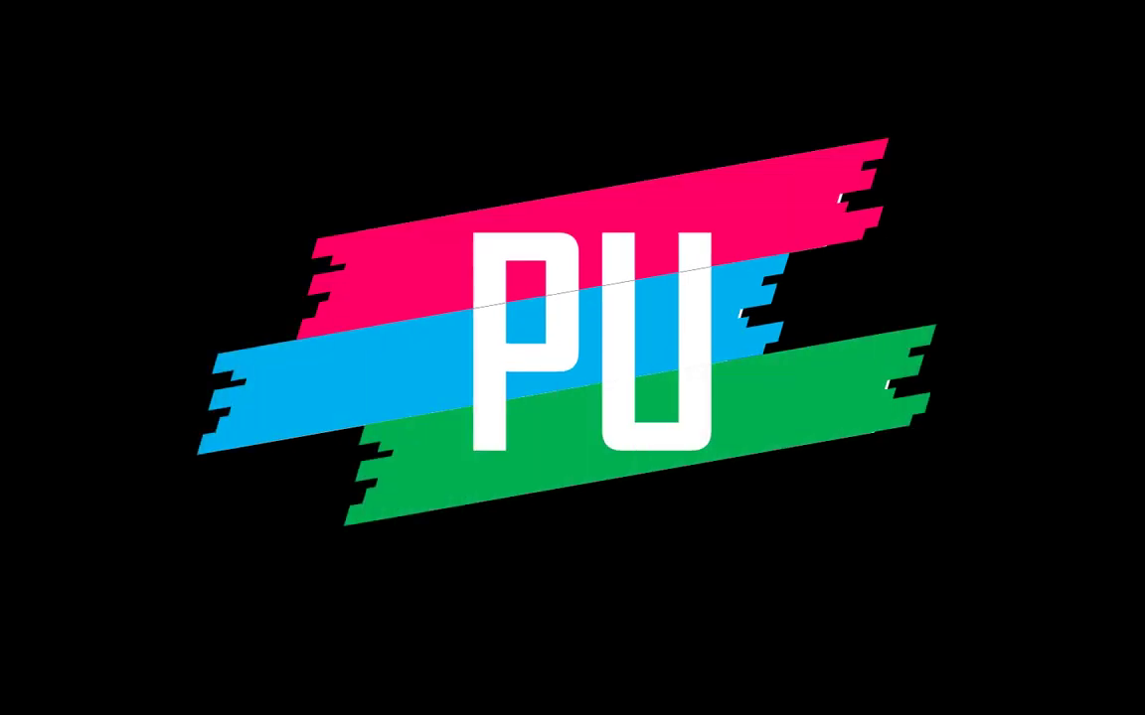